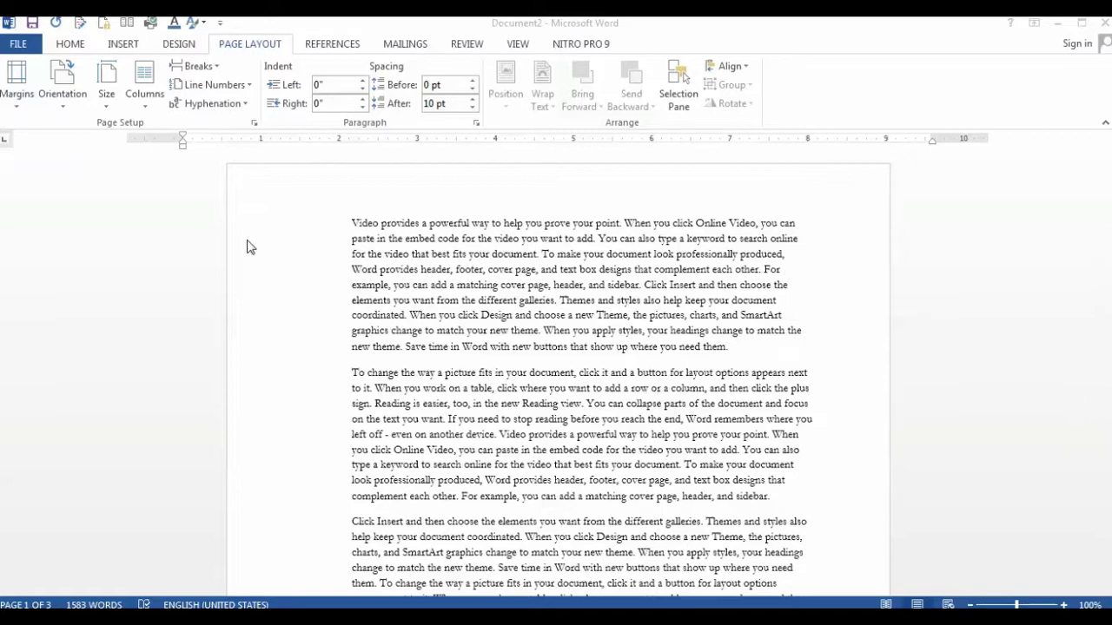
- Apply the Normal 1" margin preset to the last section and bring up Custom Margins
click(15, 103)
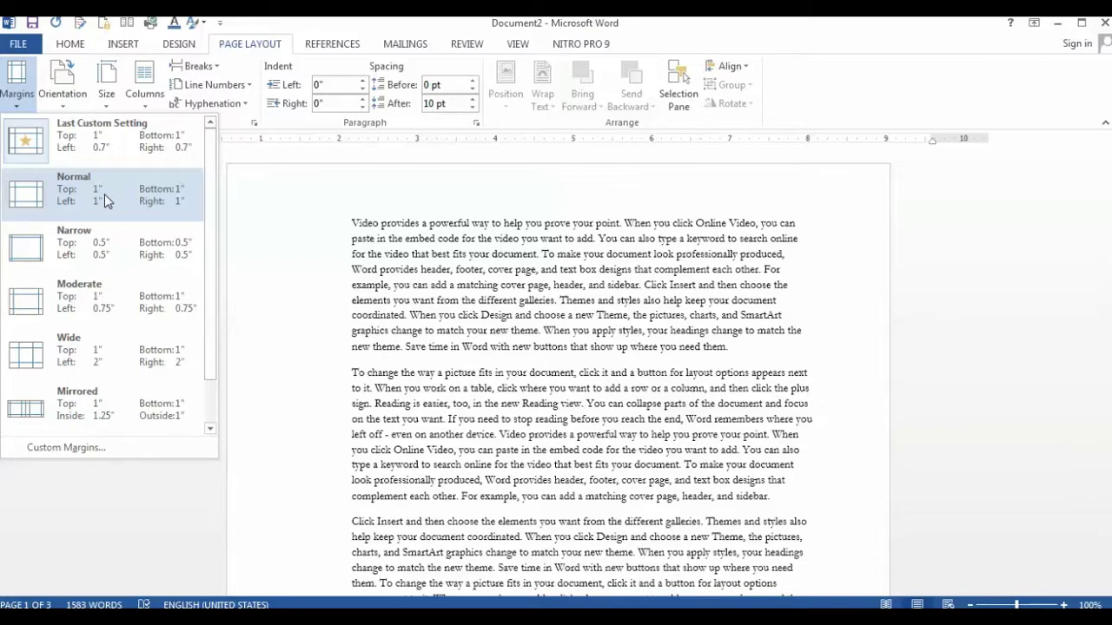
click(105, 193)
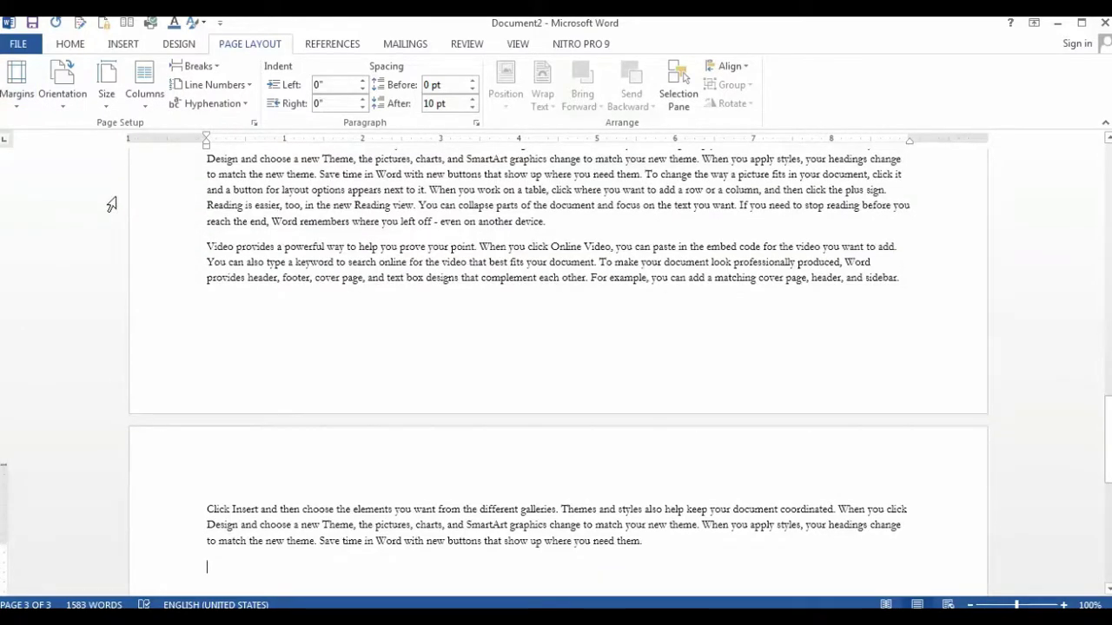
click(11, 100)
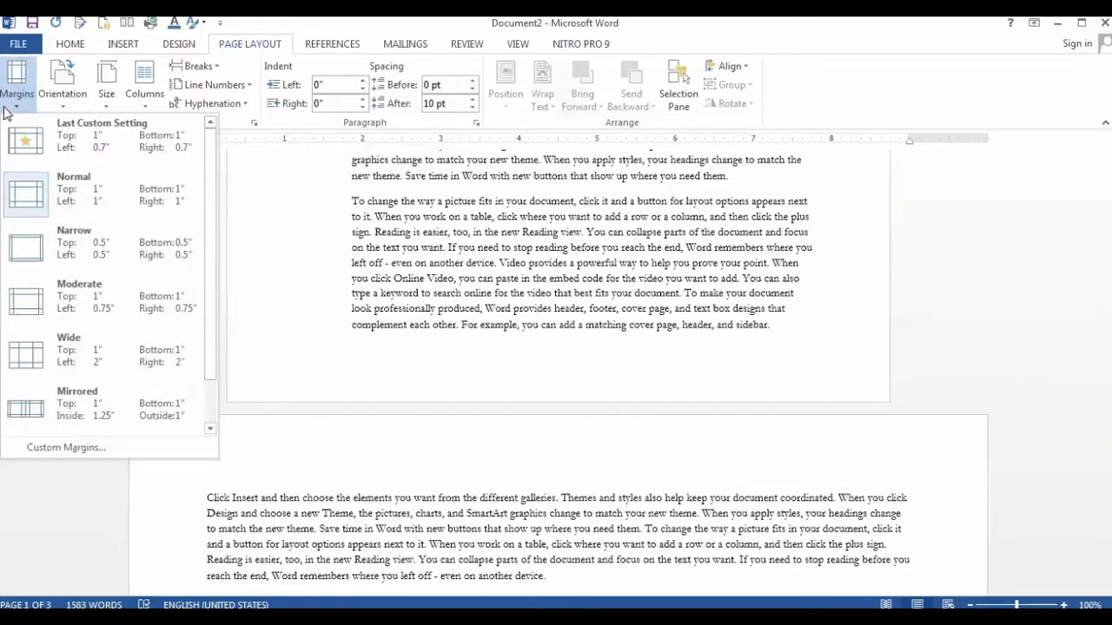
click(66, 448)
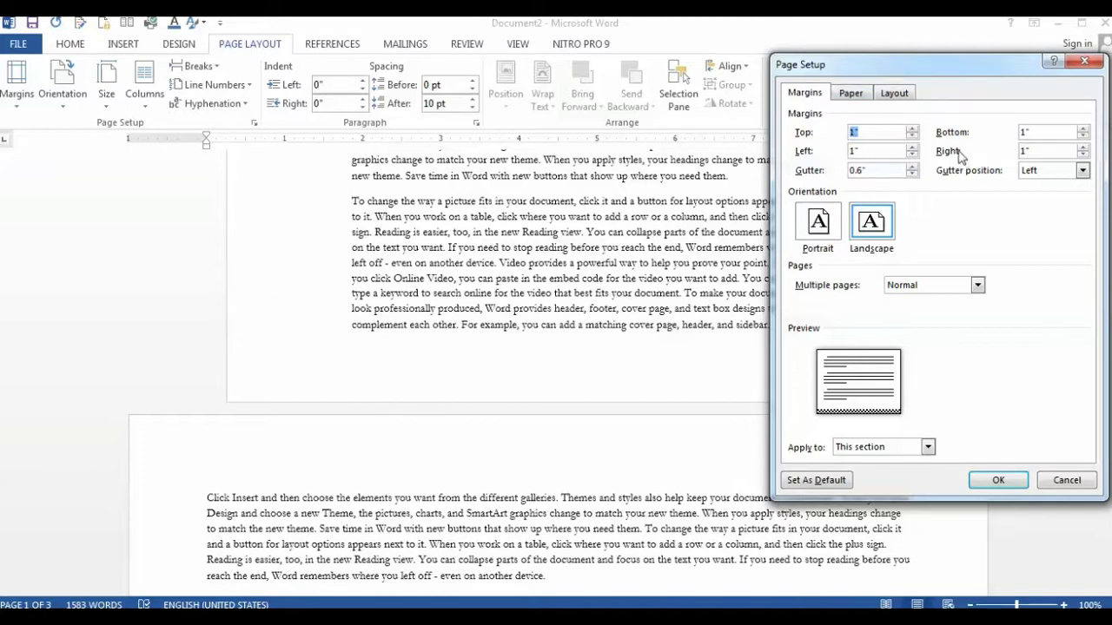
- Make the section portrait with a 1" top margin and a 0" gutter, and apply it
drag(925, 71, 839, 60)
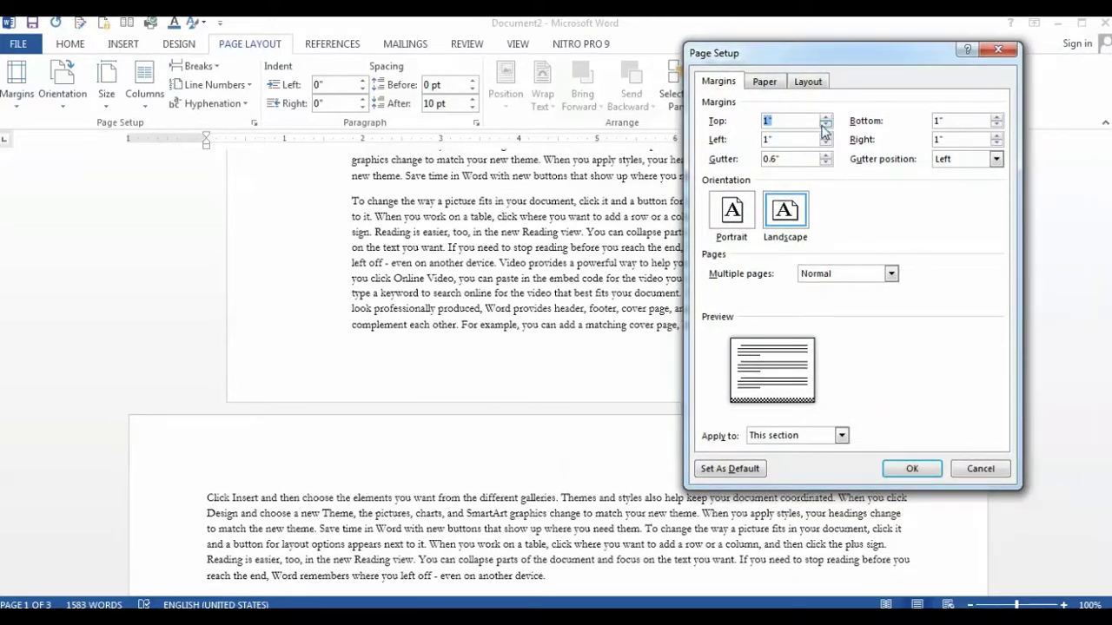
click(826, 118)
click(826, 117)
click(826, 117)
click(827, 117)
click(826, 117)
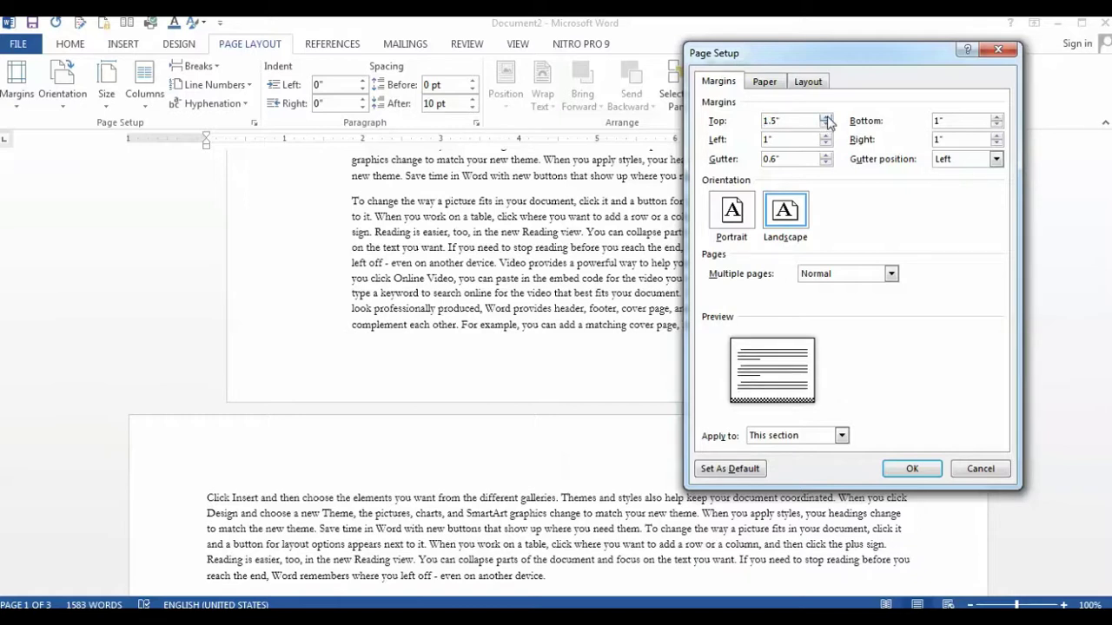
click(826, 127)
click(826, 126)
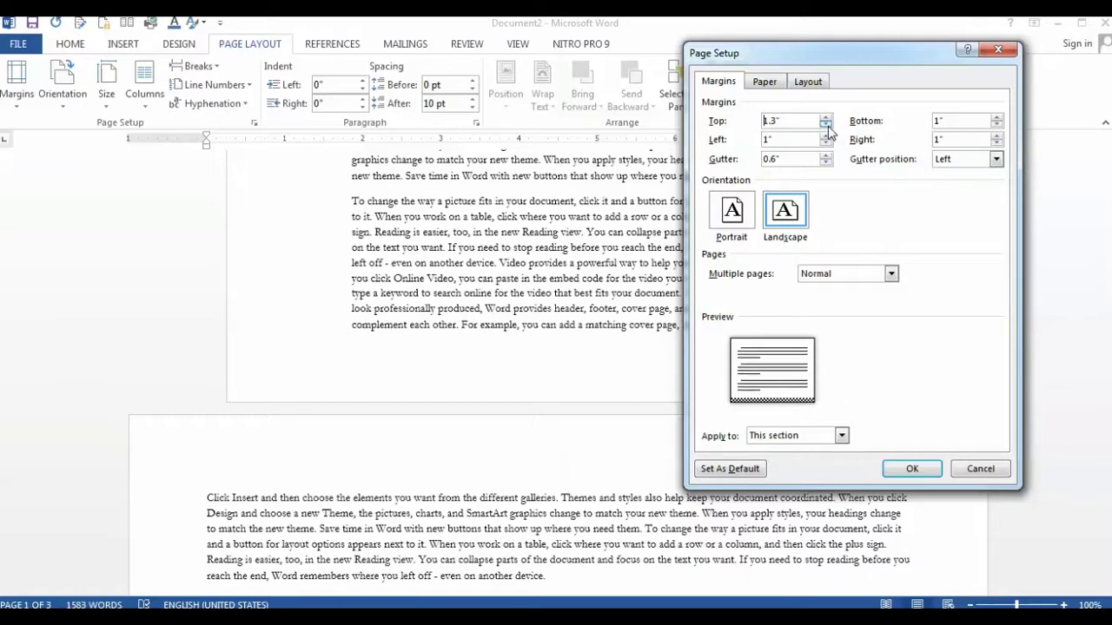
click(826, 127)
click(826, 127)
click(827, 127)
click(826, 127)
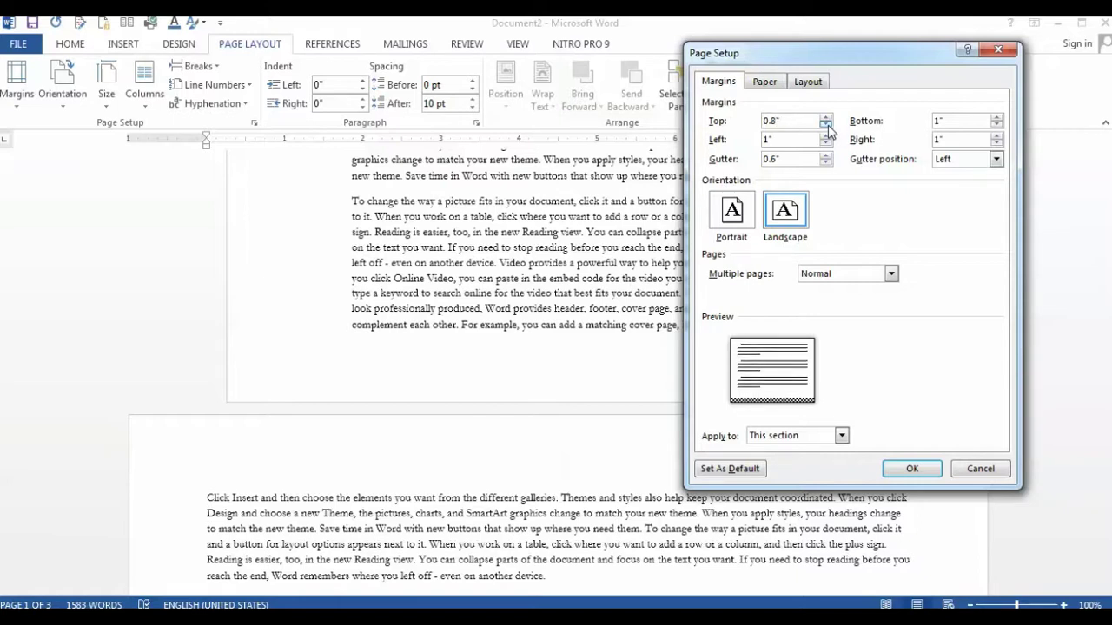
click(747, 212)
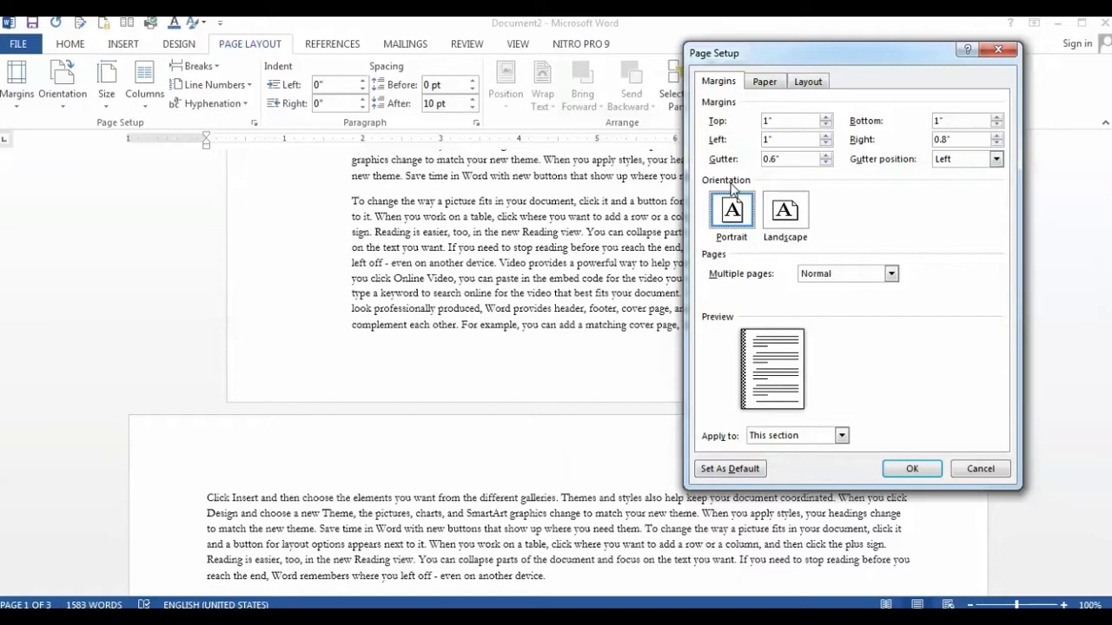
click(825, 163)
click(826, 163)
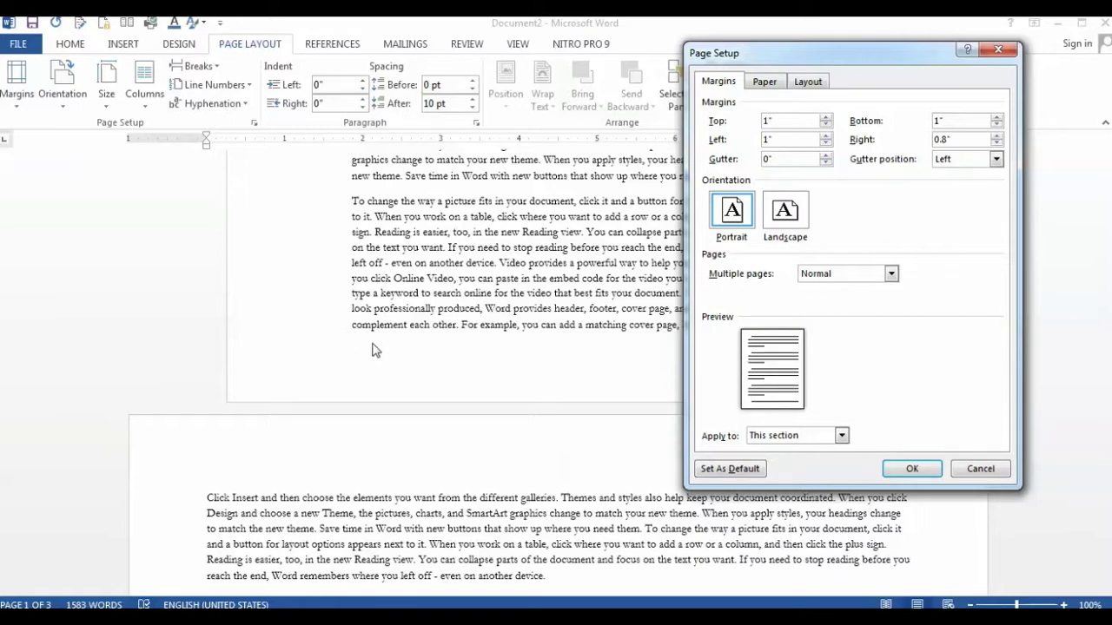
click(912, 469)
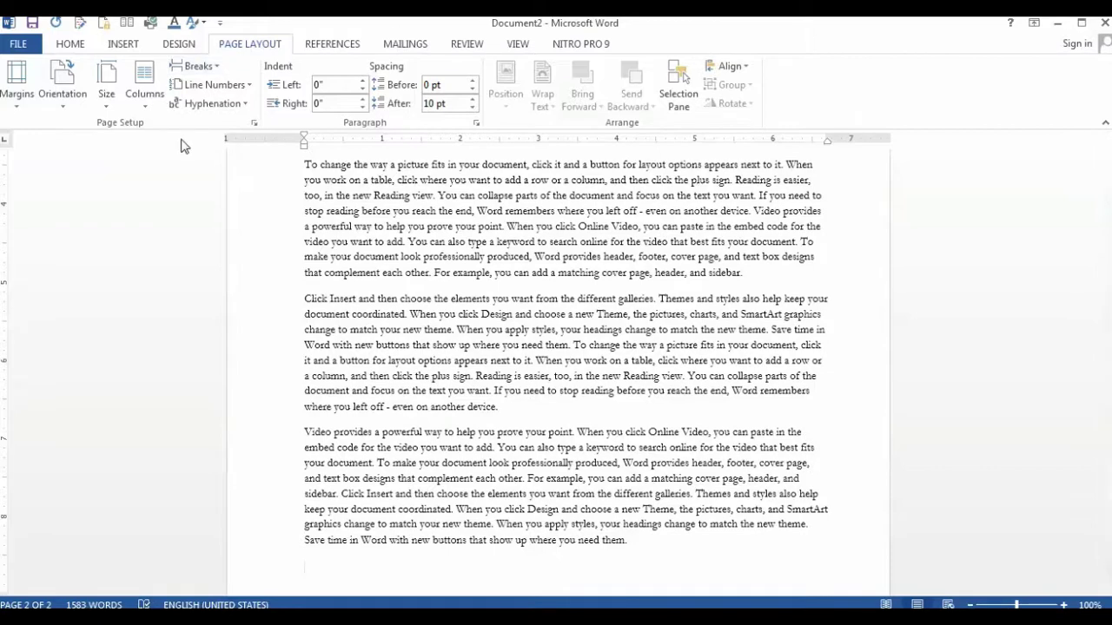
click(16, 87)
click(123, 443)
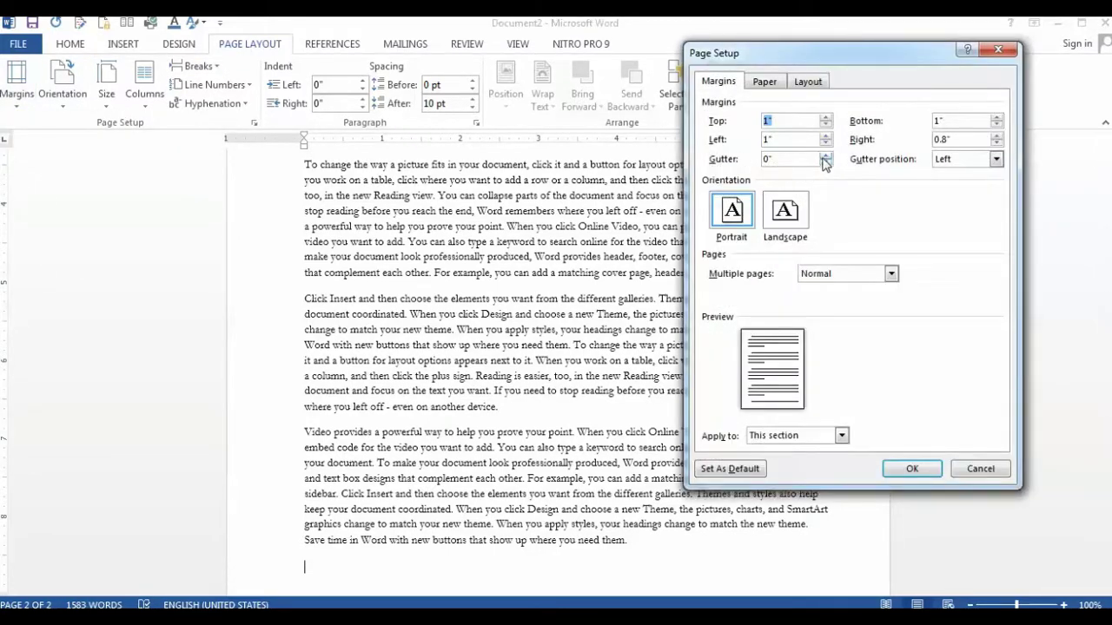
click(825, 156)
click(825, 156)
click(825, 156)
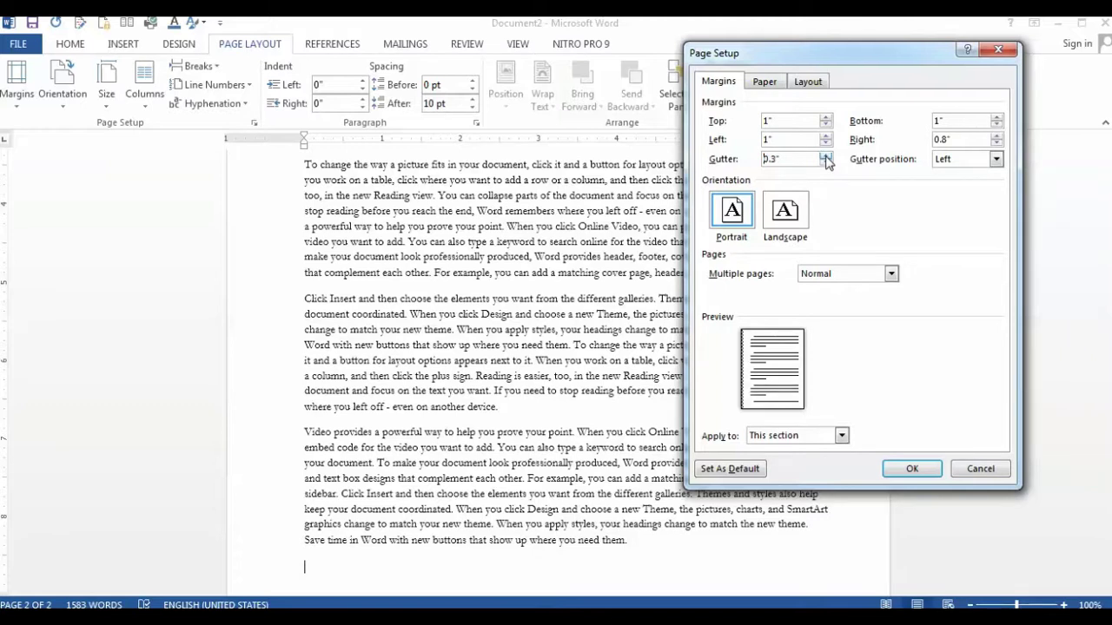
click(825, 155)
click(825, 156)
click(825, 156)
click(996, 159)
click(979, 185)
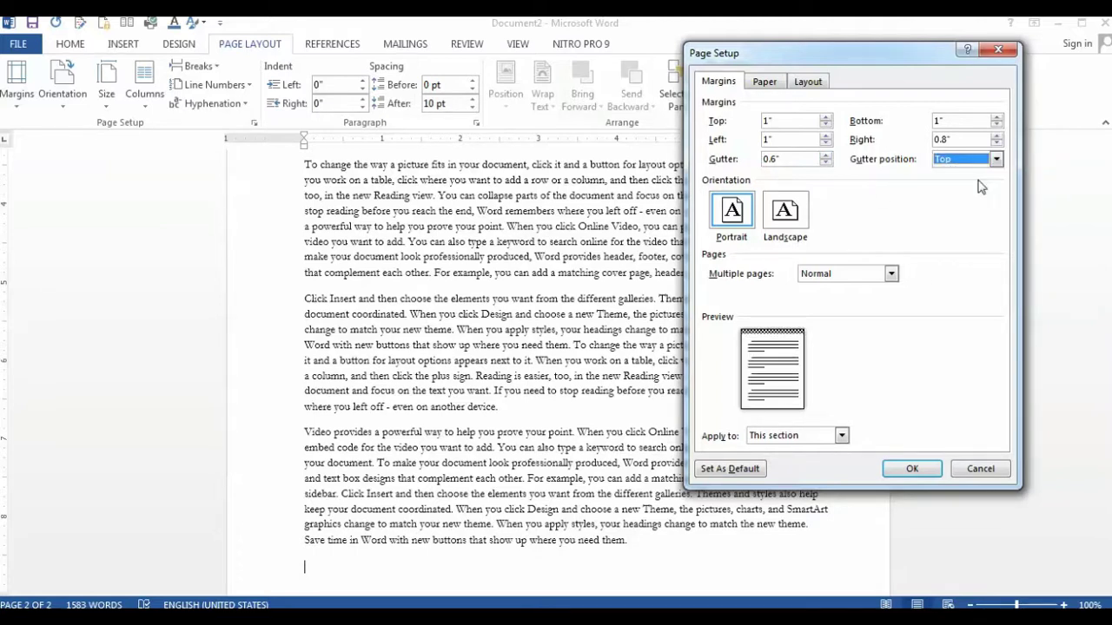
click(997, 159)
click(995, 195)
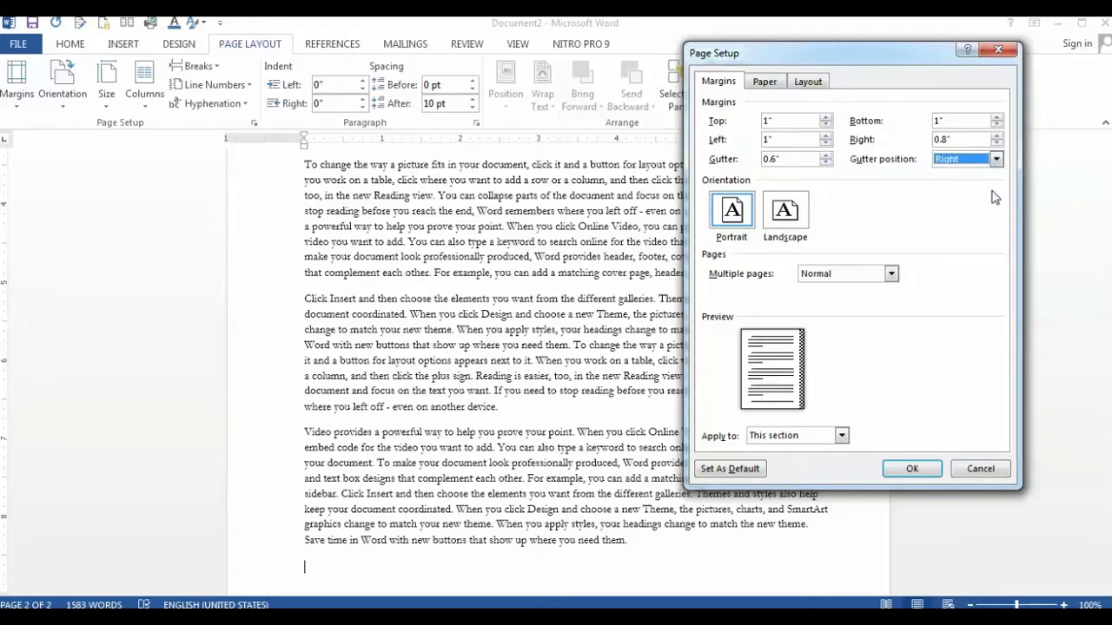
click(997, 159)
click(989, 174)
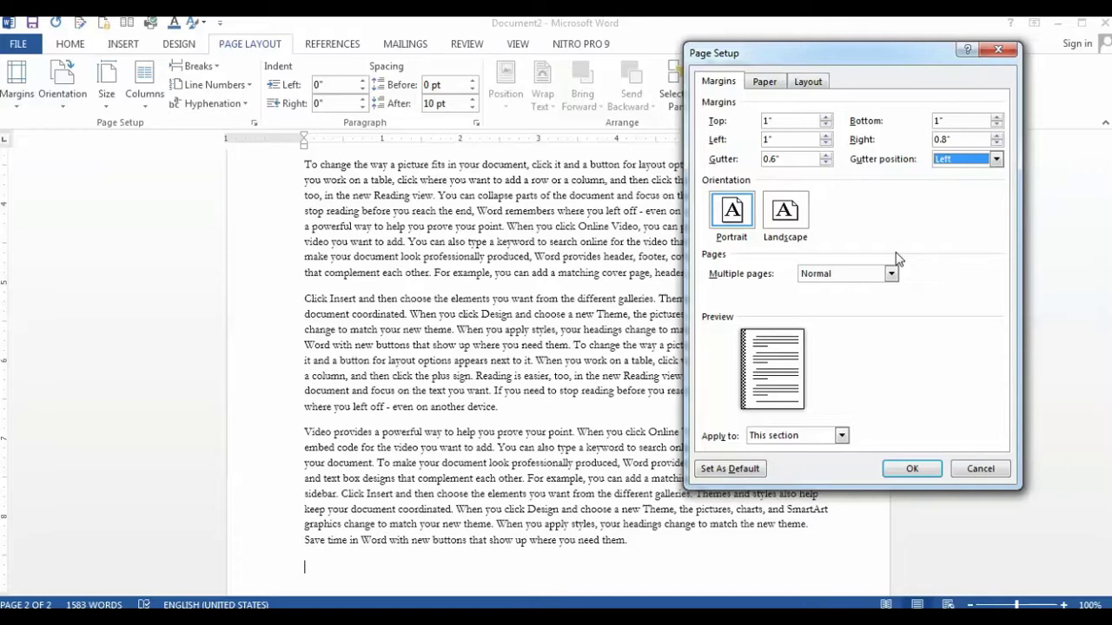
- Discard the gutter changes and place the cursor before "Click Insert" on page 2
click(958, 470)
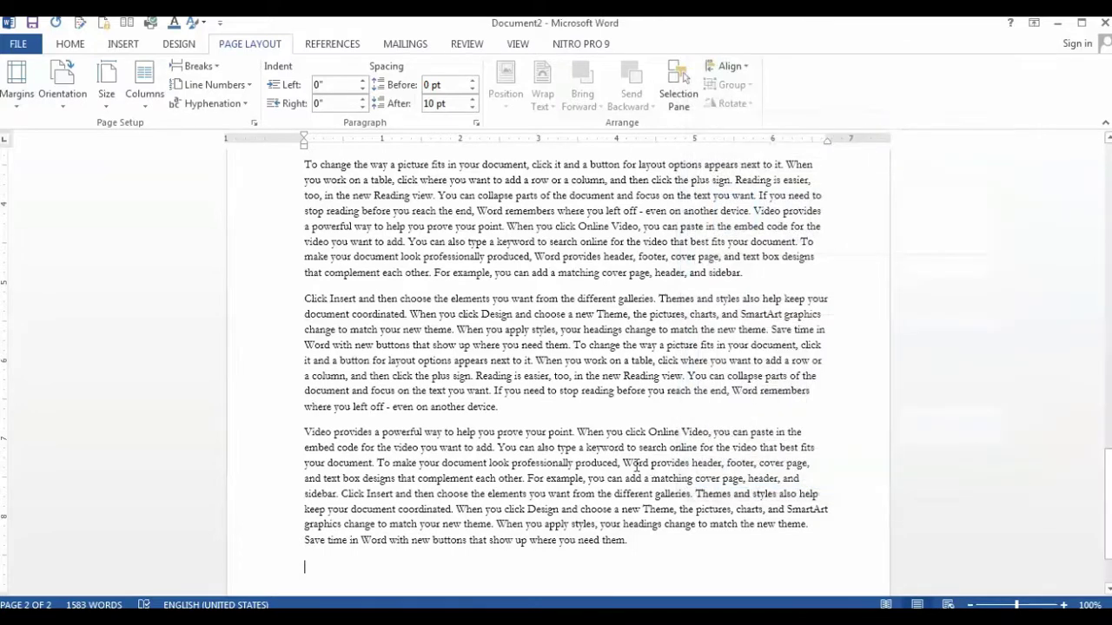
scroll(622, 465, up, 3)
scroll(622, 465, up, 3)
scroll(622, 465, up, 3)
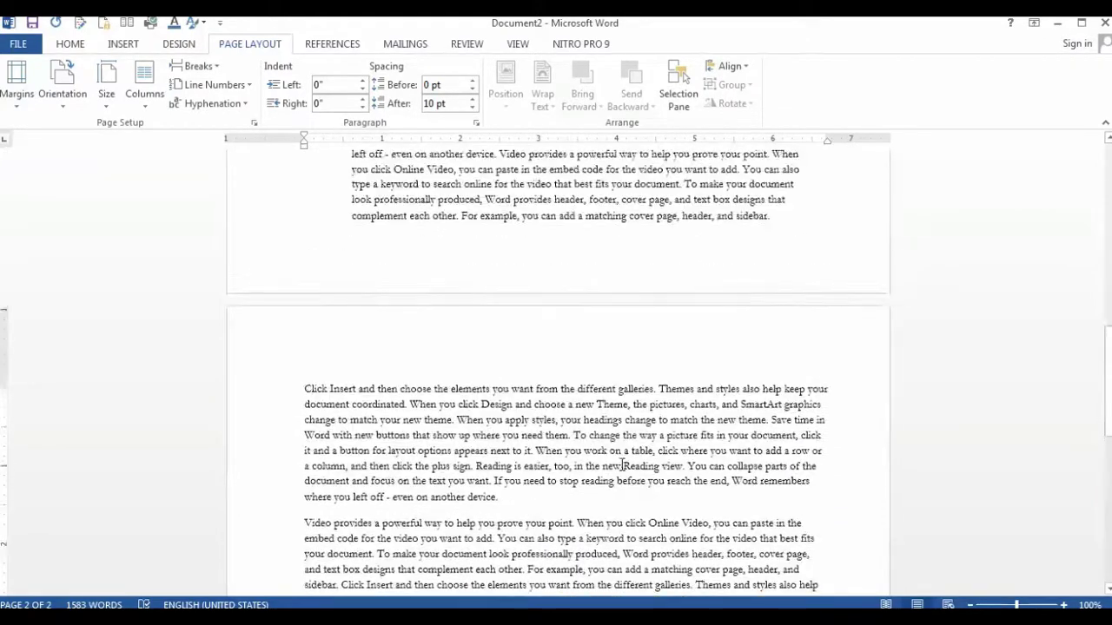
scroll(622, 467, up, 3)
scroll(622, 466, down, 3)
scroll(622, 467, down, 3)
scroll(622, 466, down, 3)
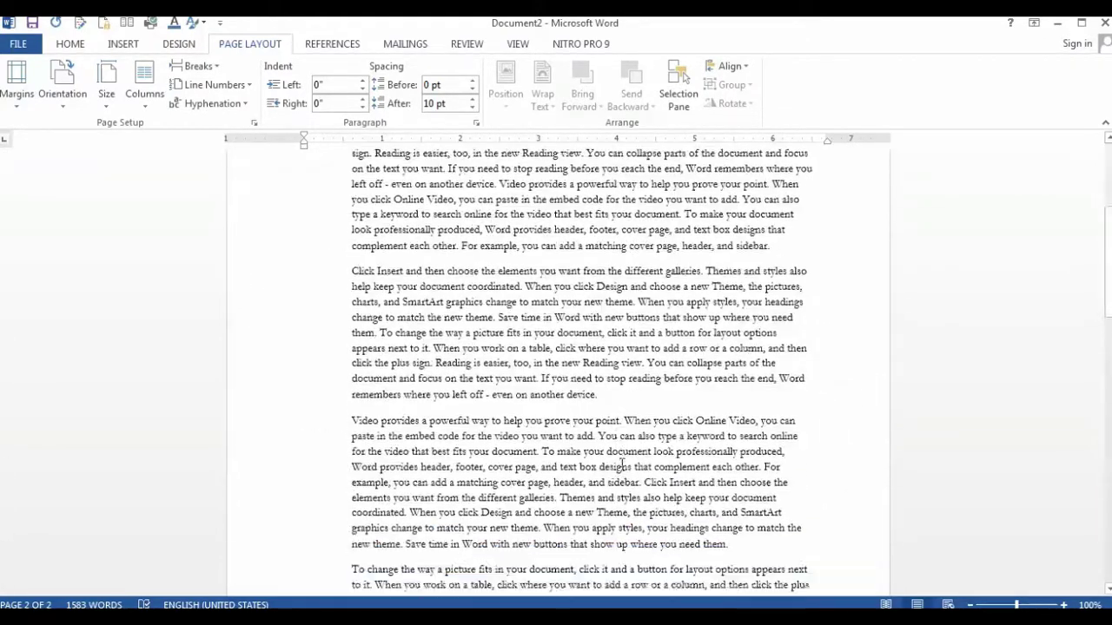
scroll(622, 465, down, 3)
scroll(622, 467, down, 3)
click(306, 297)
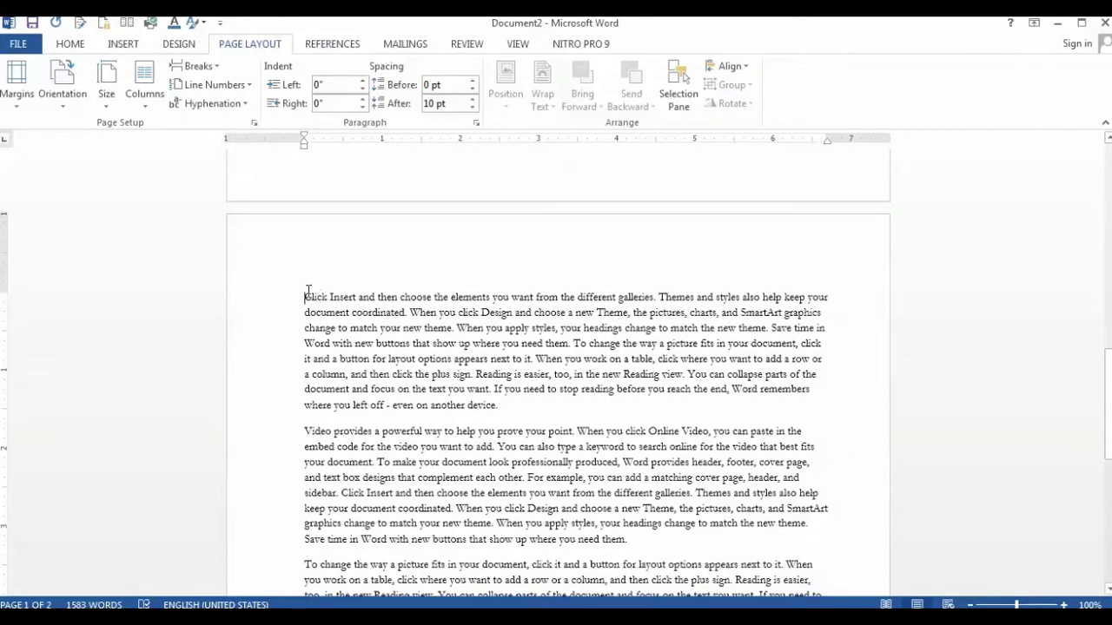
- Apply the current page setup from this point forward, starting a new section
click(28, 110)
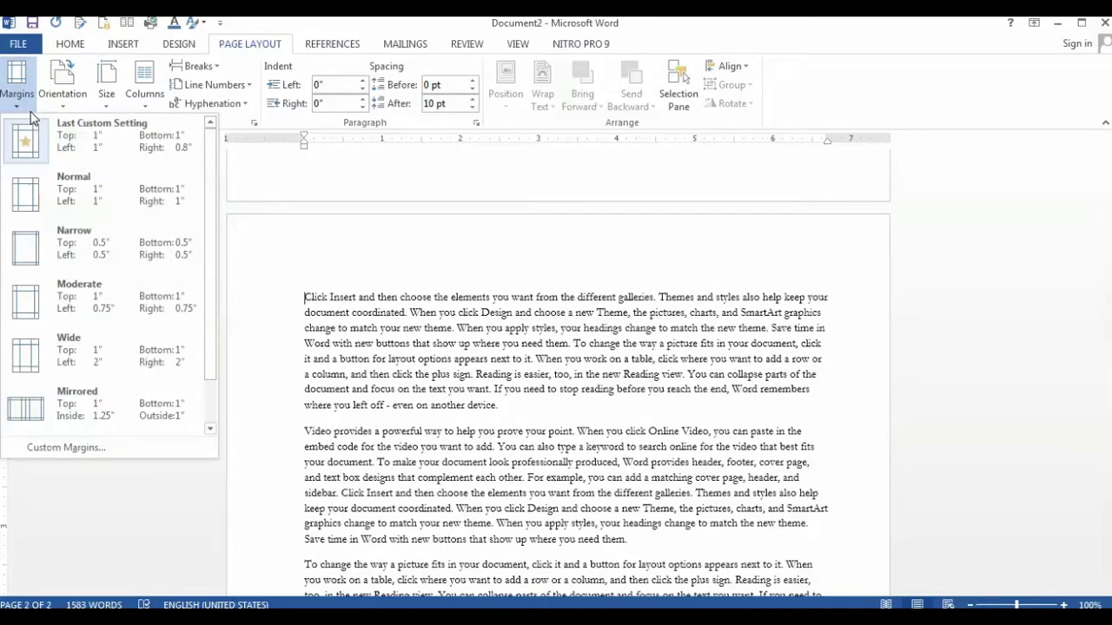
click(61, 450)
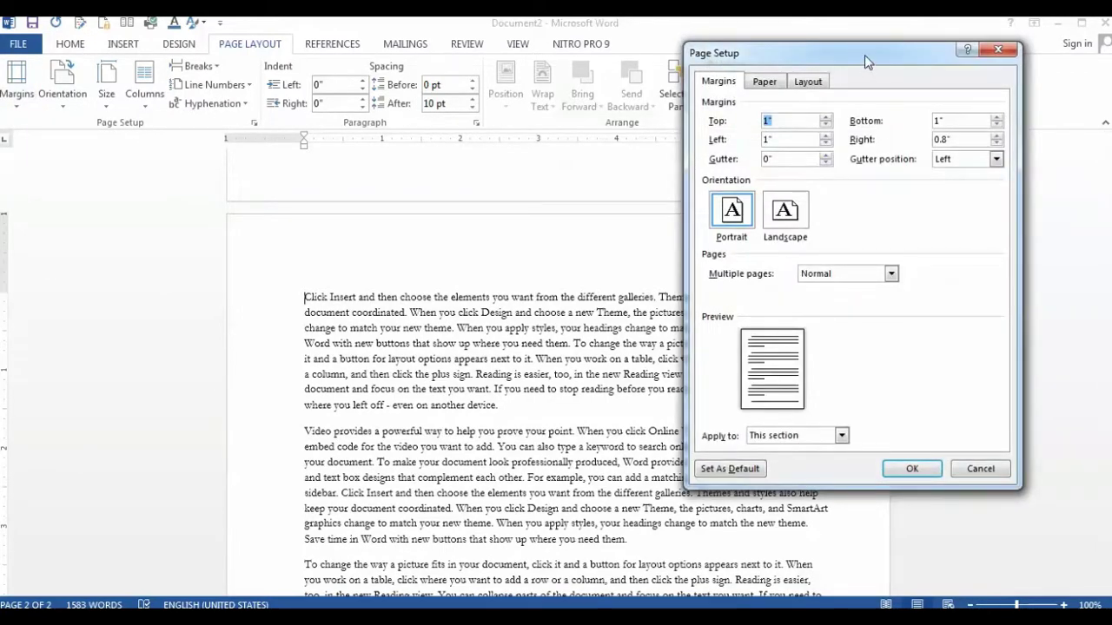
drag(865, 57, 942, 61)
click(926, 437)
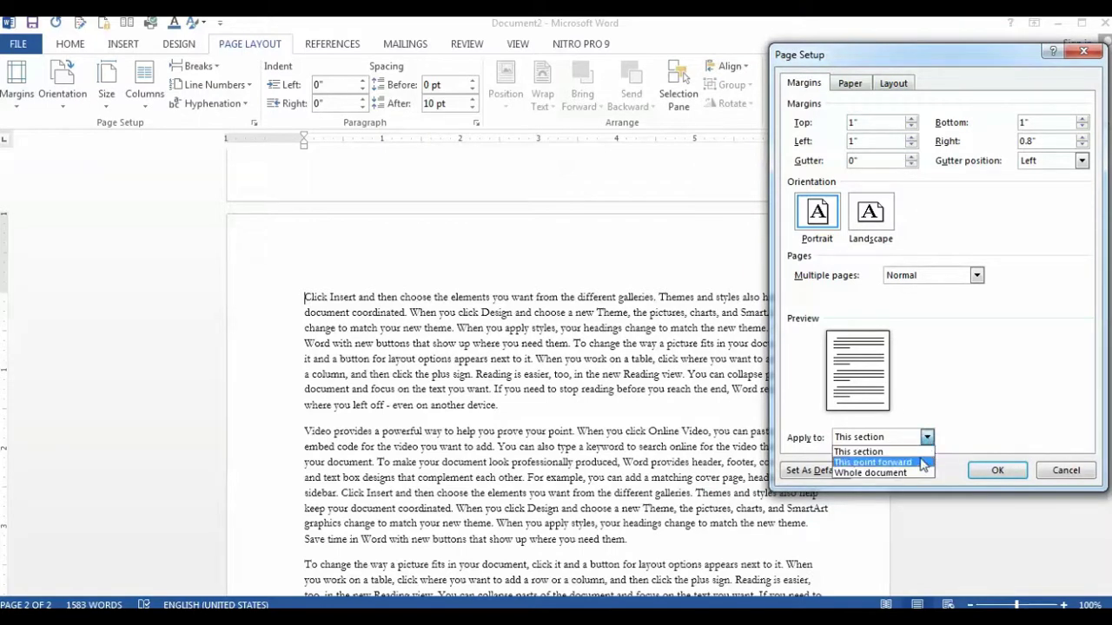
click(873, 462)
click(993, 471)
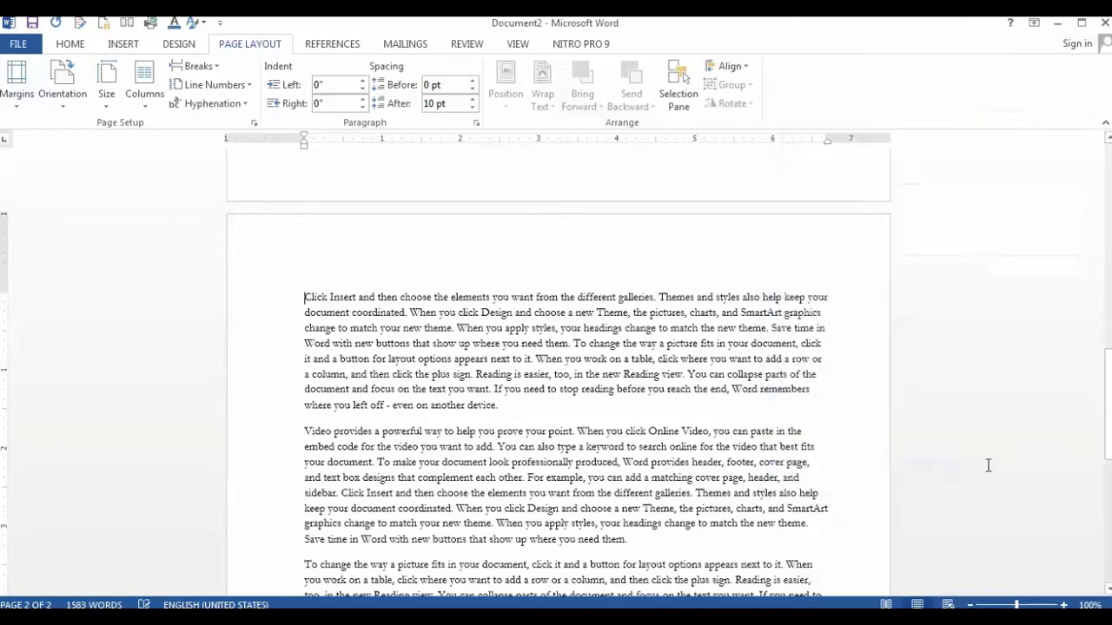
- Switch the new section to landscape from this point forward
click(18, 82)
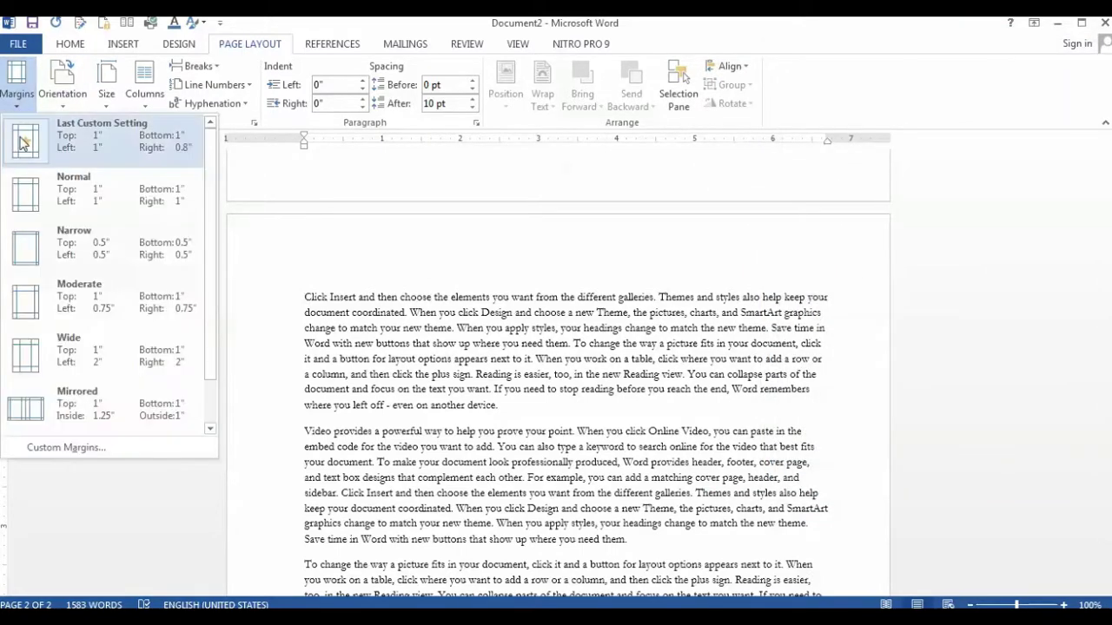
click(66, 448)
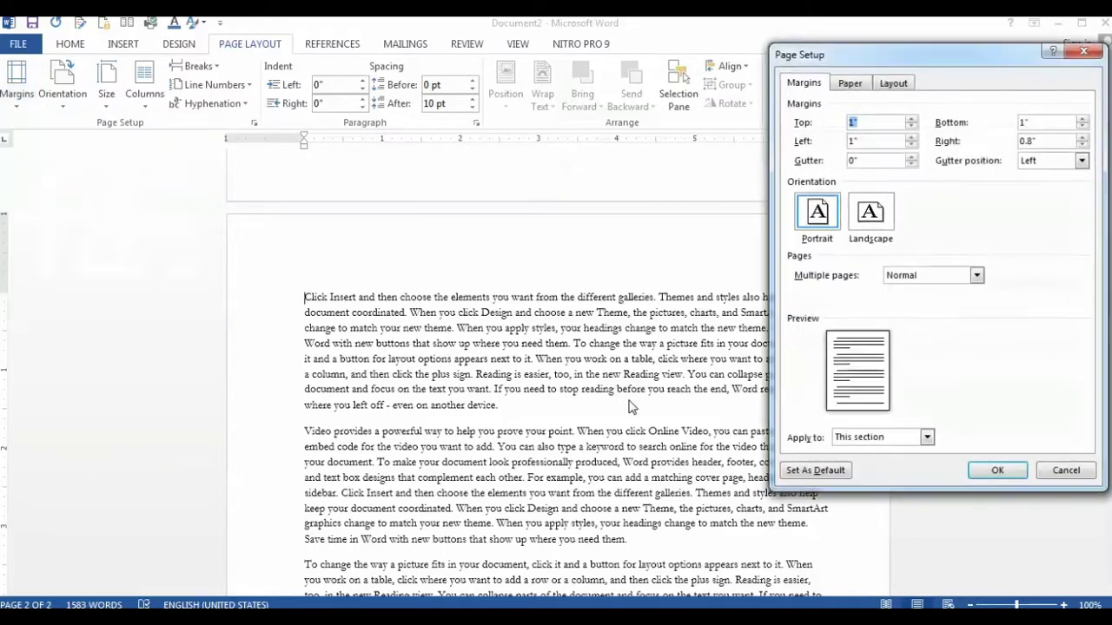
click(872, 224)
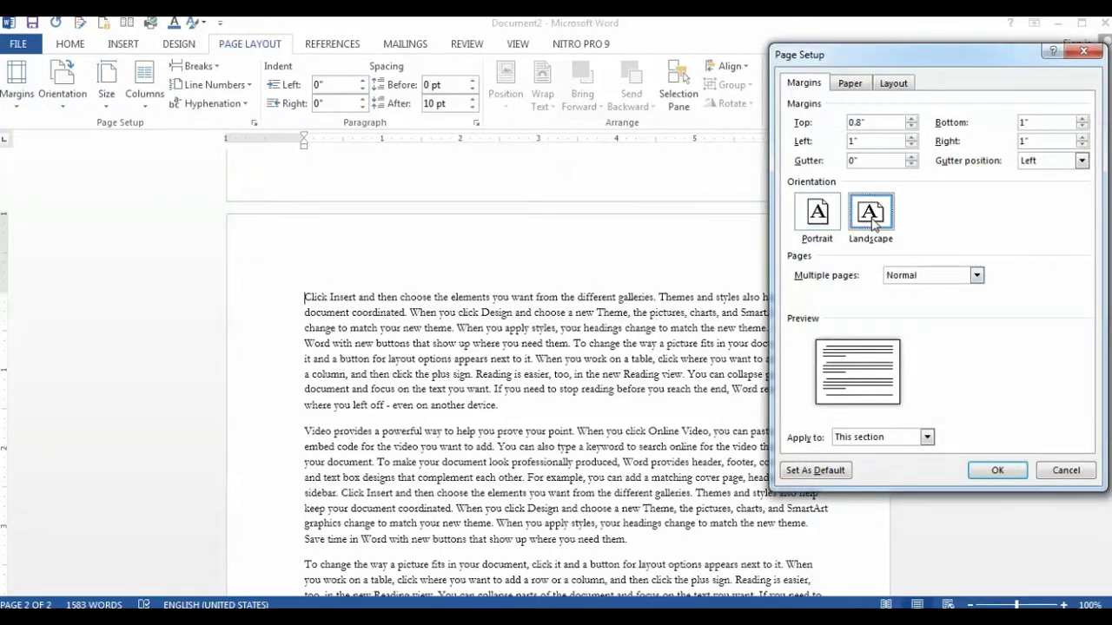
click(927, 438)
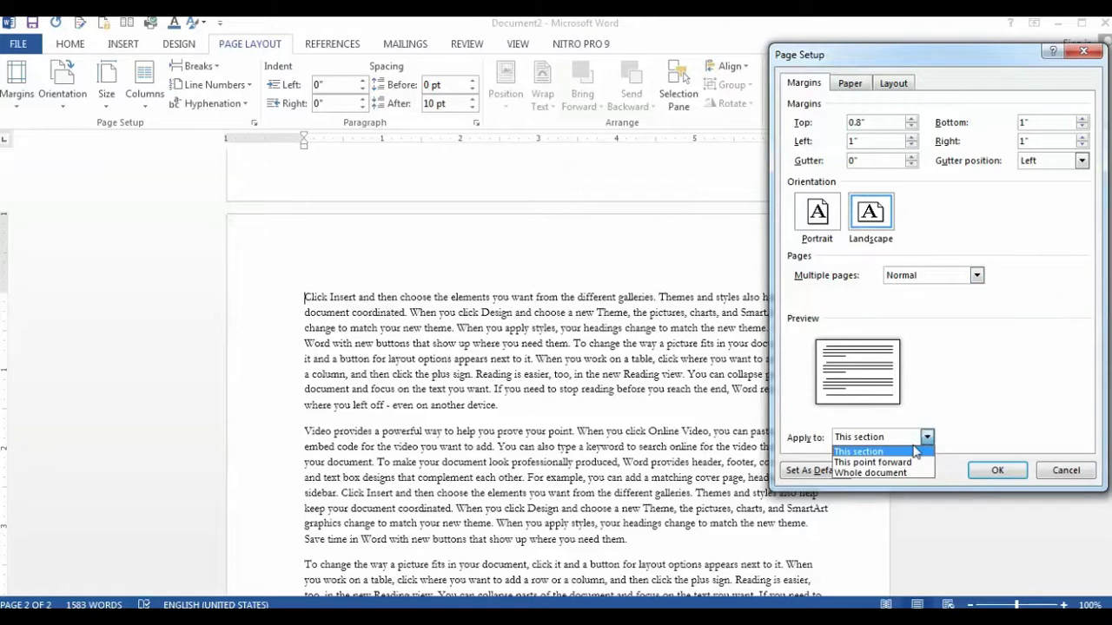
click(894, 464)
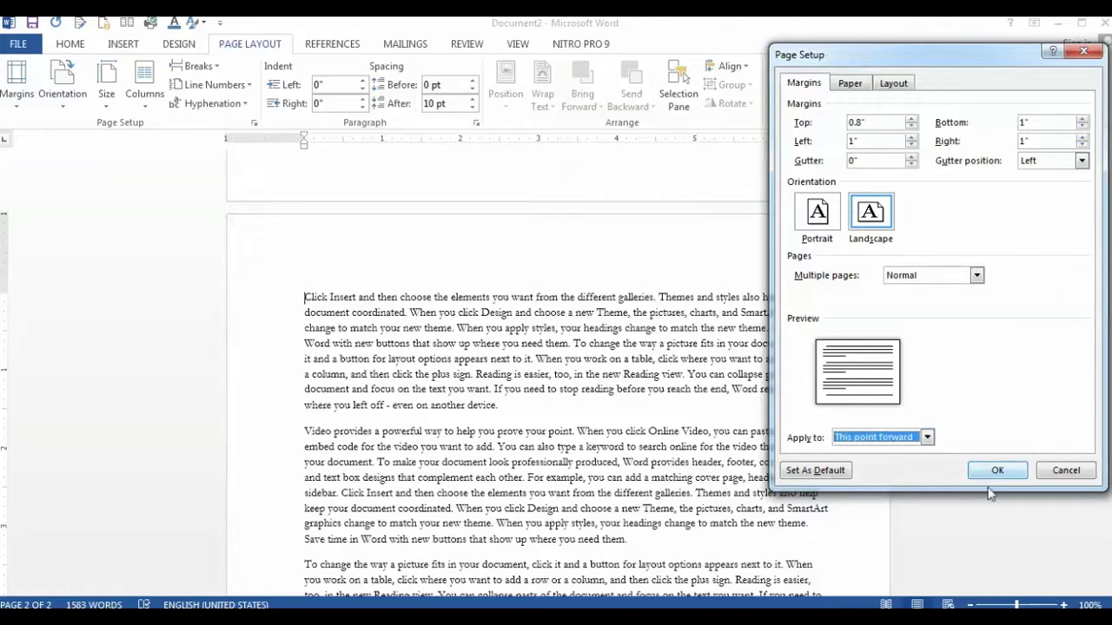
click(995, 471)
- Place the cursor at the top of page 3
scroll(765, 424, up, 2)
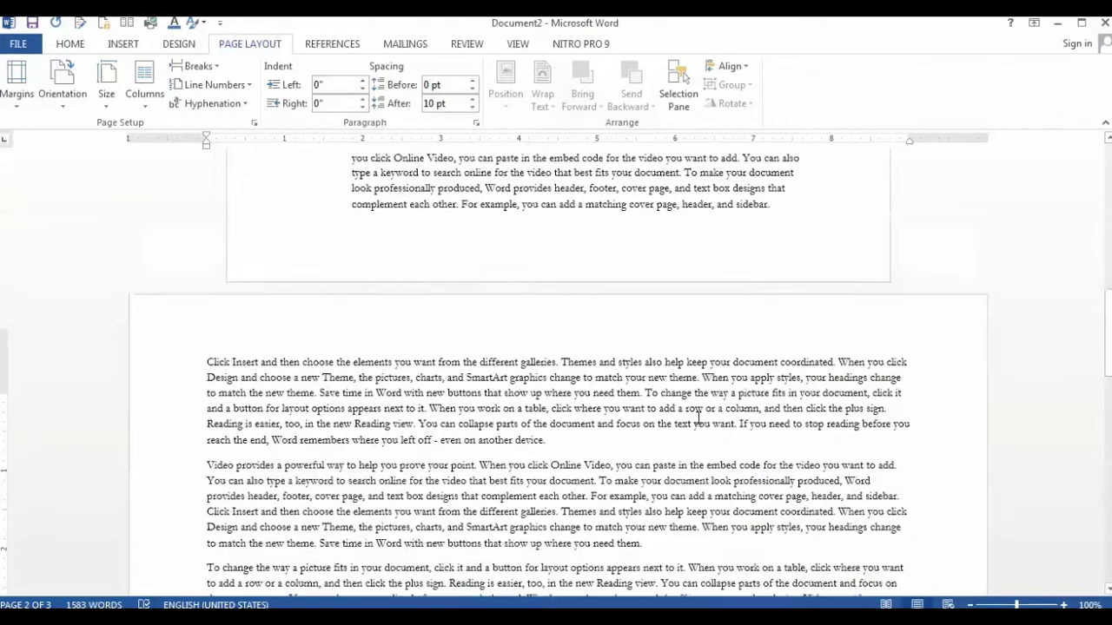
scroll(702, 415, up, 5)
scroll(702, 415, up, 5)
scroll(698, 421, up, 3)
scroll(697, 420, up, 3)
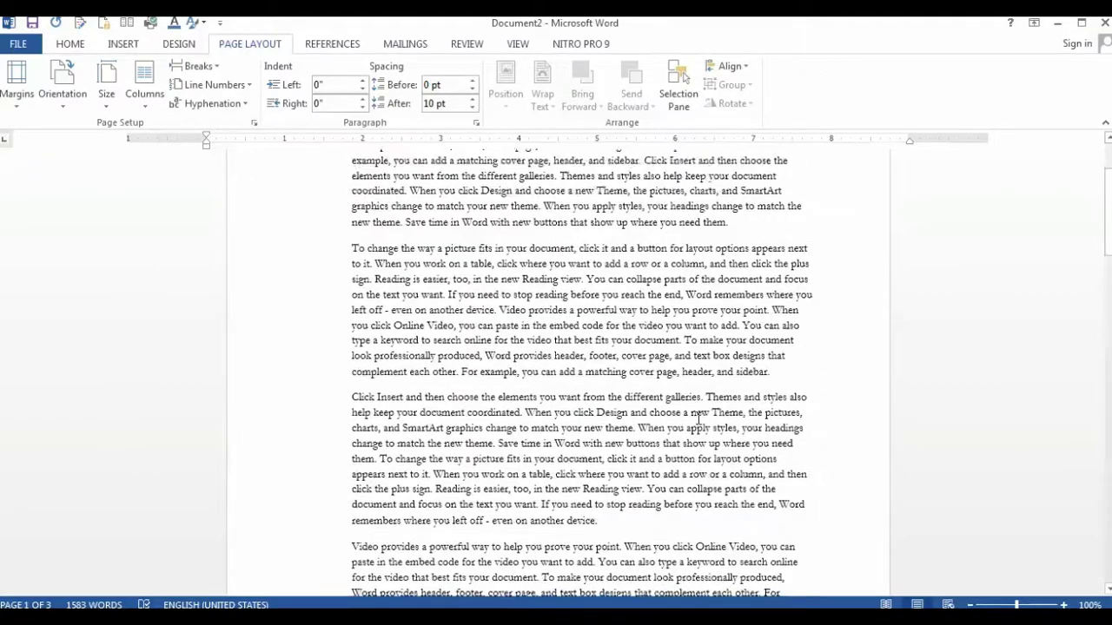
scroll(697, 421, up, 3)
scroll(699, 421, up, 3)
scroll(699, 419, up, 3)
scroll(699, 419, down, 3)
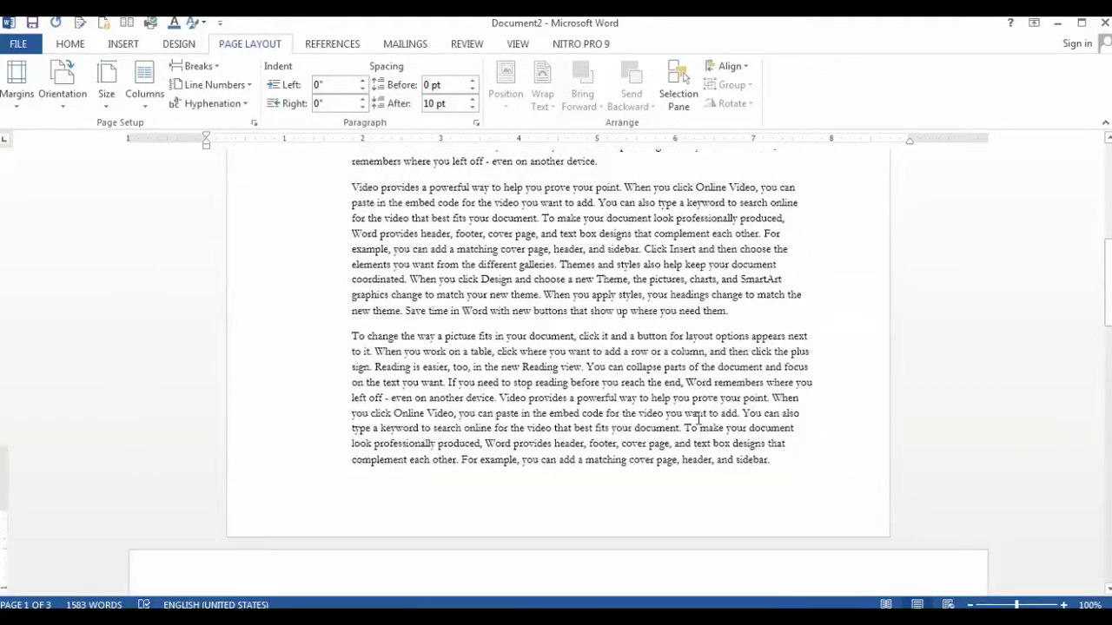
scroll(699, 419, down, 5)
scroll(731, 311, down, 3)
scroll(731, 311, down, 3)
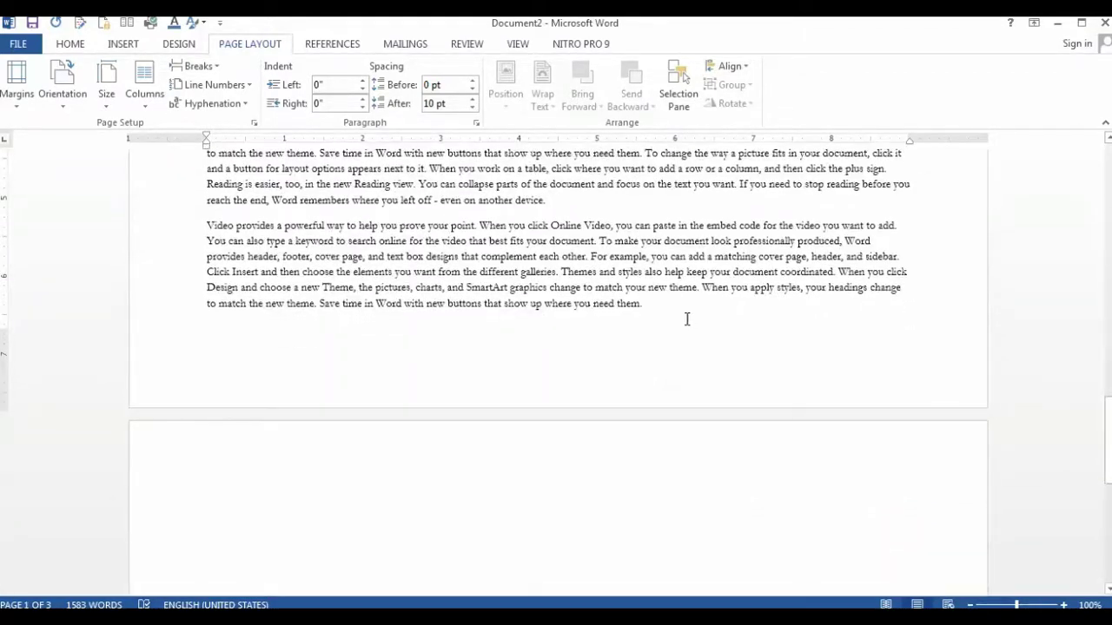
scroll(502, 479, down, 1)
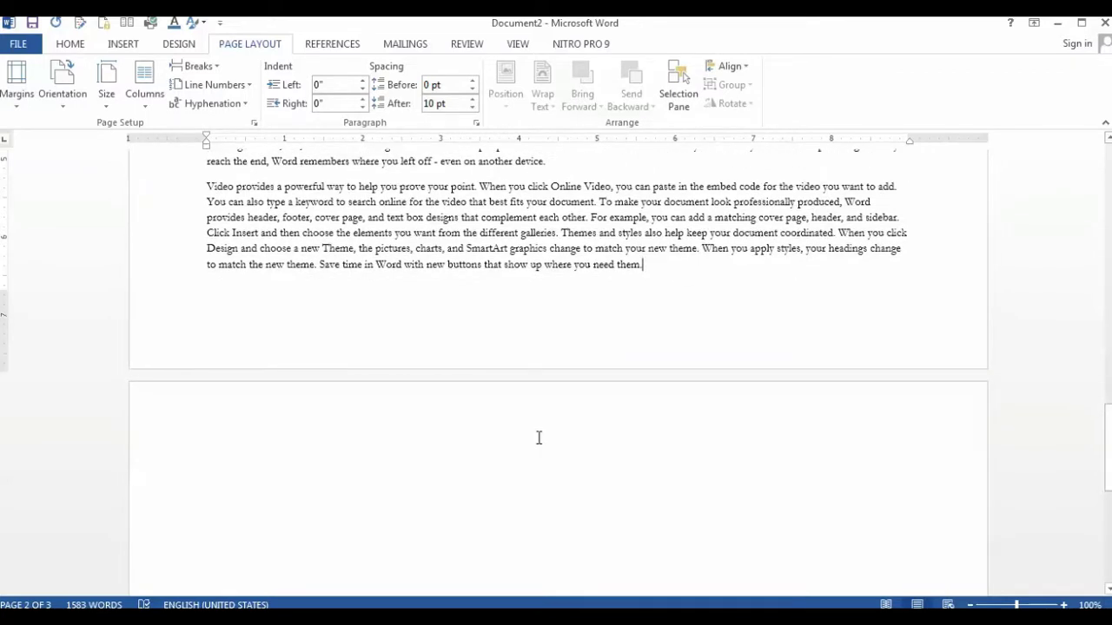
click(278, 423)
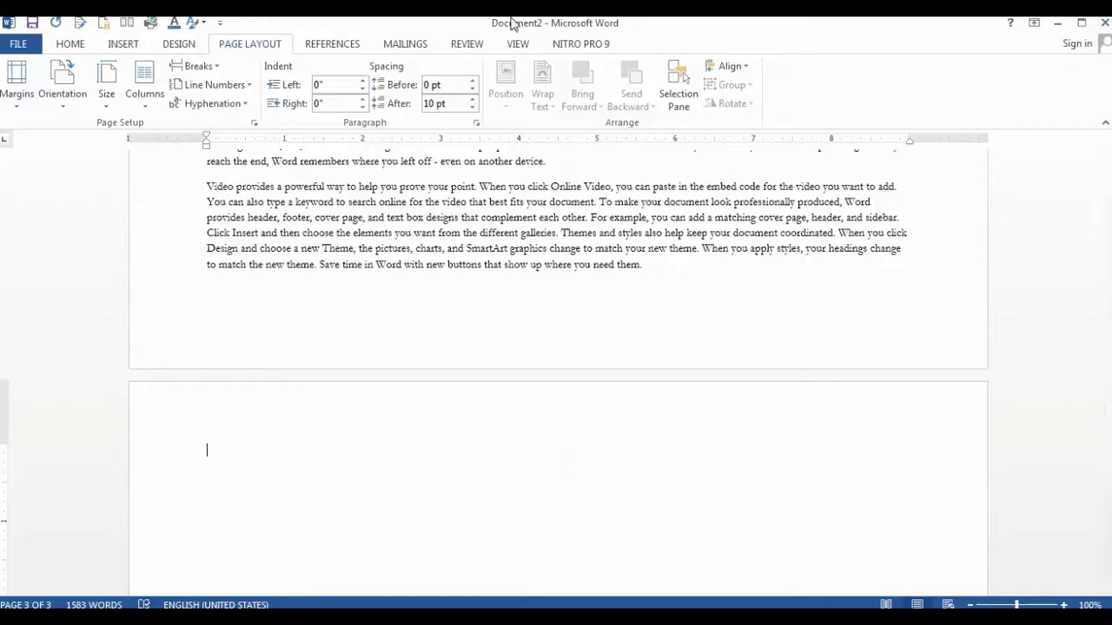
- Start a portrait section from this point forward via Custom Margins
click(26, 108)
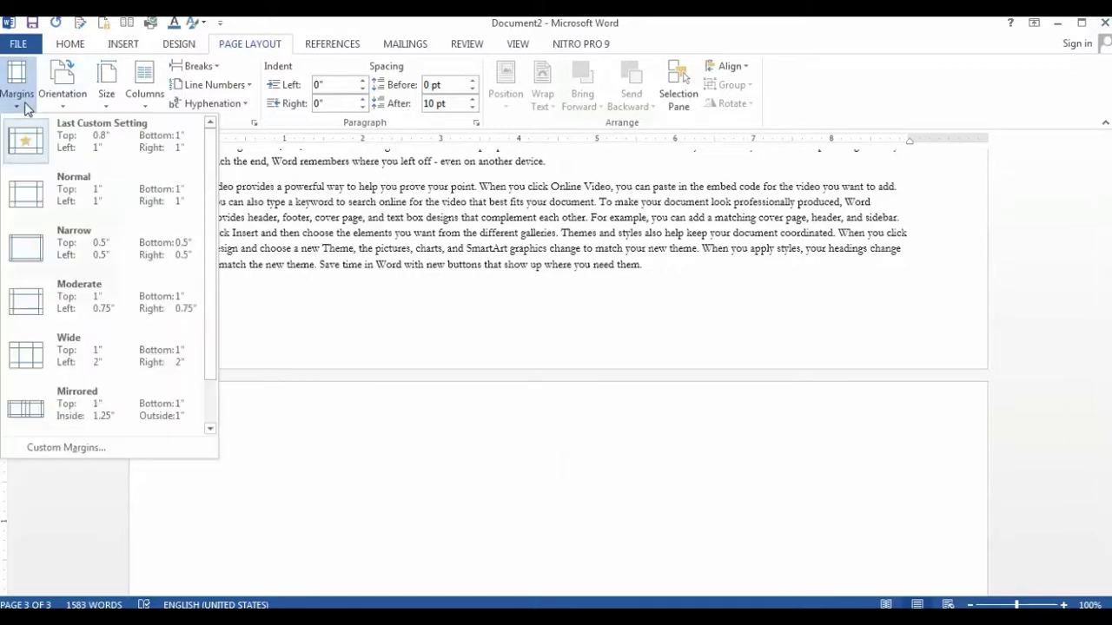
click(48, 446)
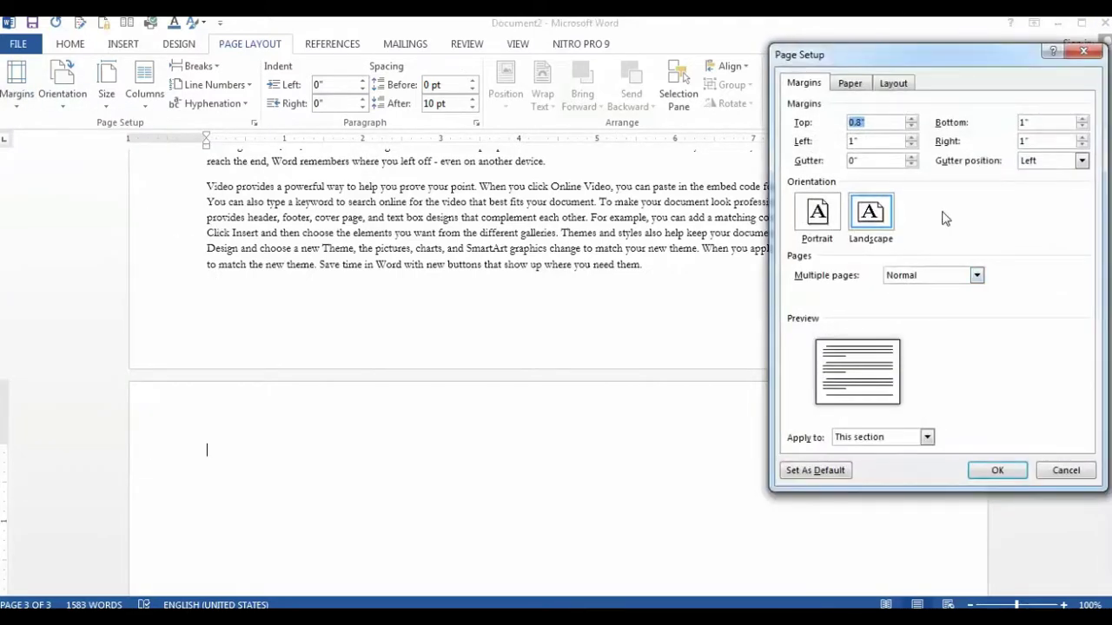
click(830, 218)
click(910, 441)
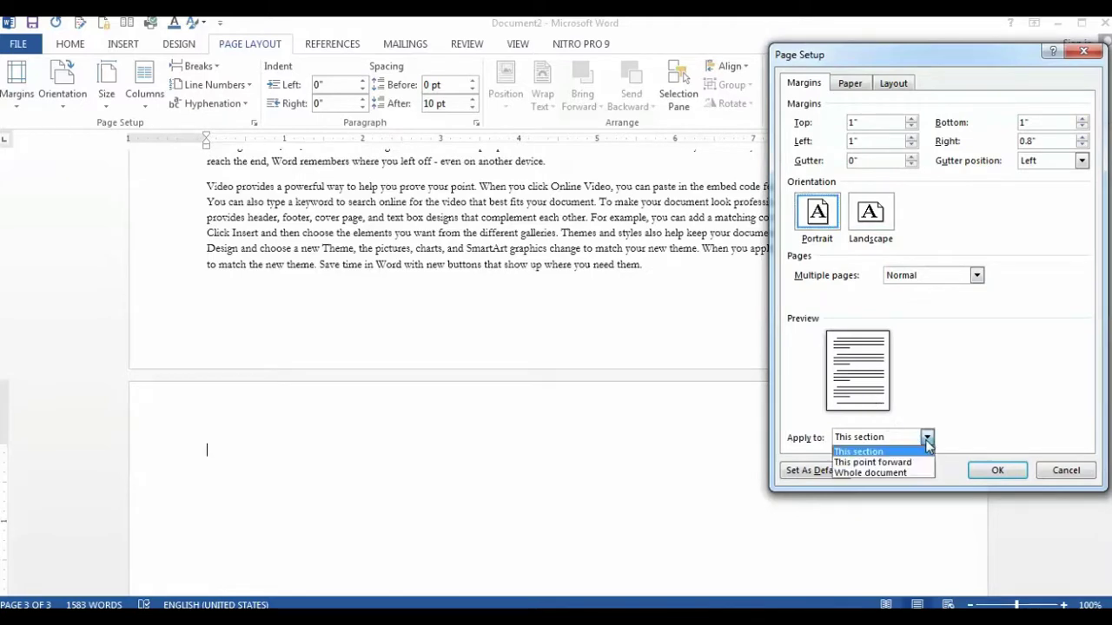
click(911, 462)
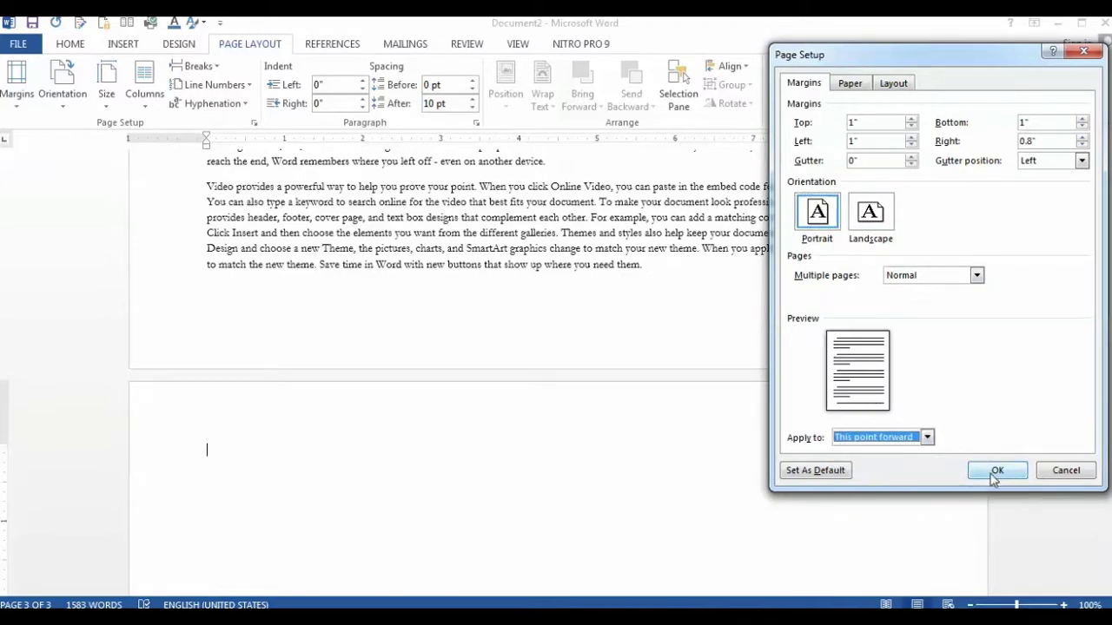
click(998, 474)
- Scroll back up through the document to review the portrait and landscape pages
scroll(789, 472, up, 3)
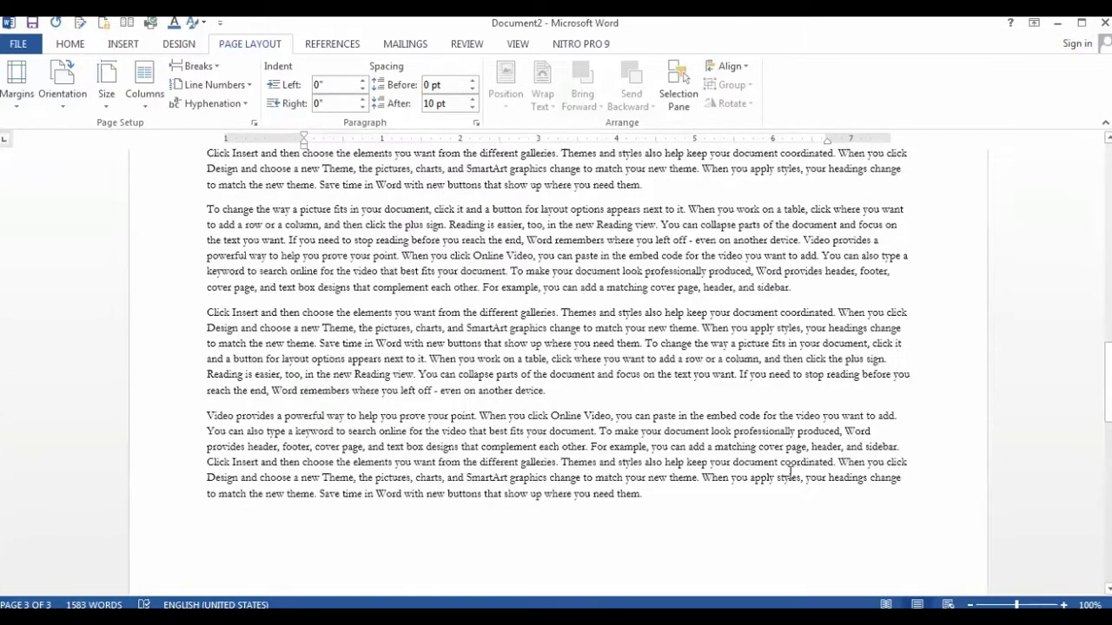
scroll(789, 473, up, 3)
scroll(789, 473, up, 3)
scroll(789, 473, up, 3)
scroll(789, 473, down, 6)
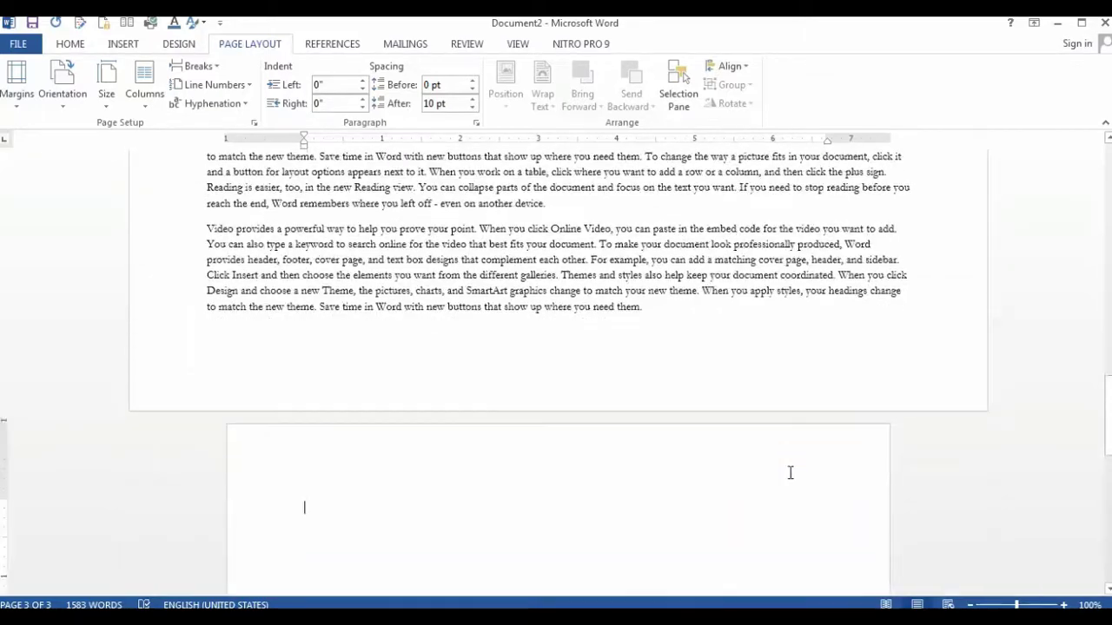
scroll(790, 473, up, 3)
scroll(789, 473, up, 3)
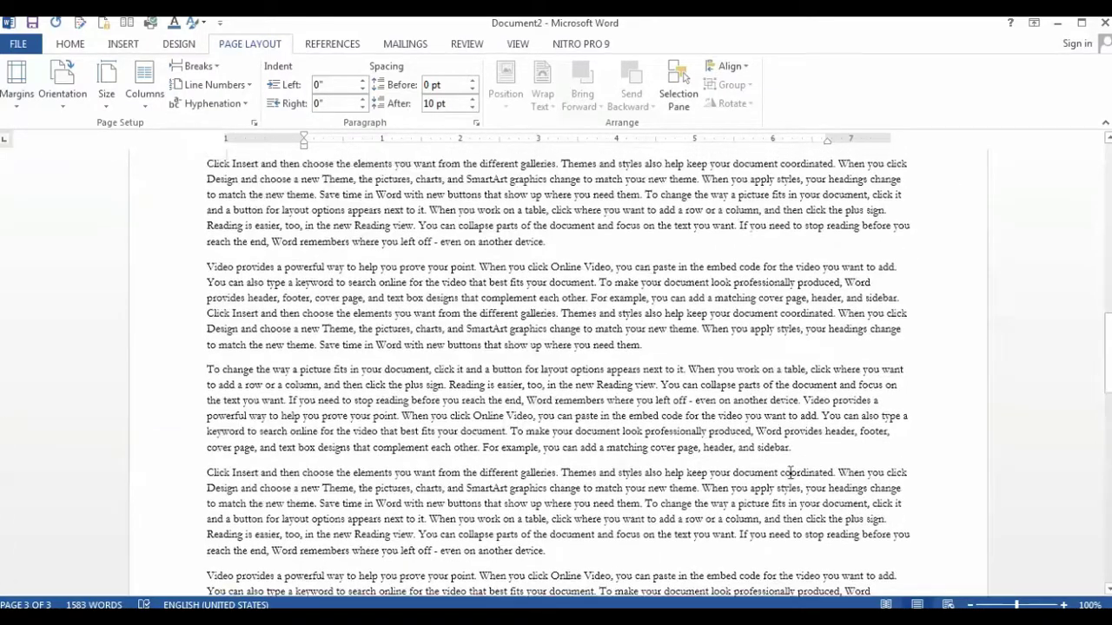
scroll(789, 472, up, 3)
scroll(789, 473, up, 2)
scroll(789, 473, up, 5)
scroll(789, 473, up, 3)
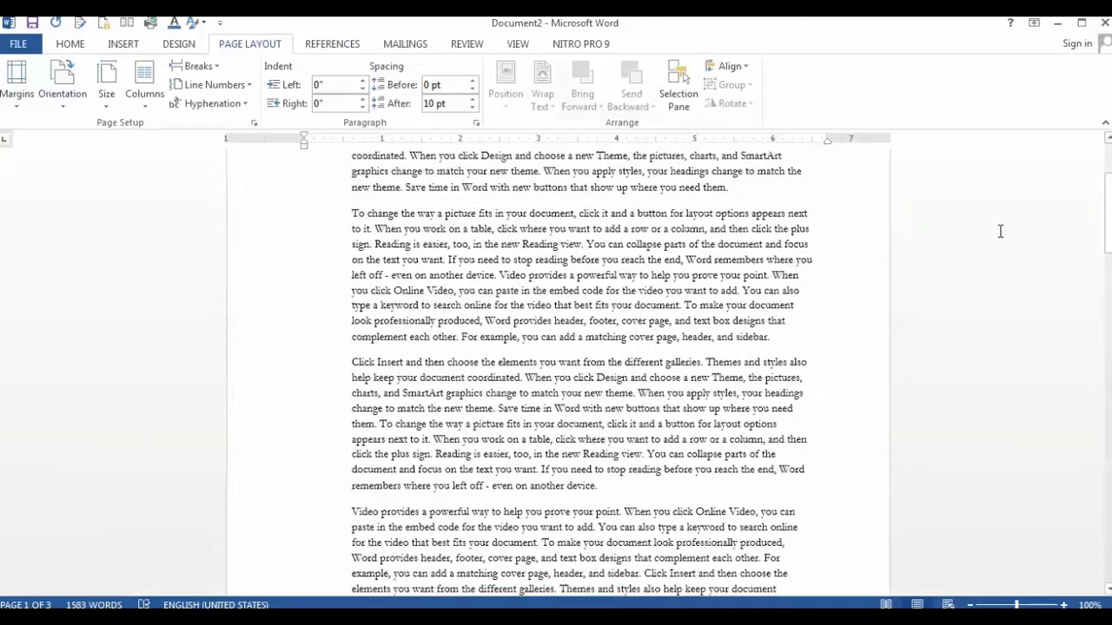
click(14, 104)
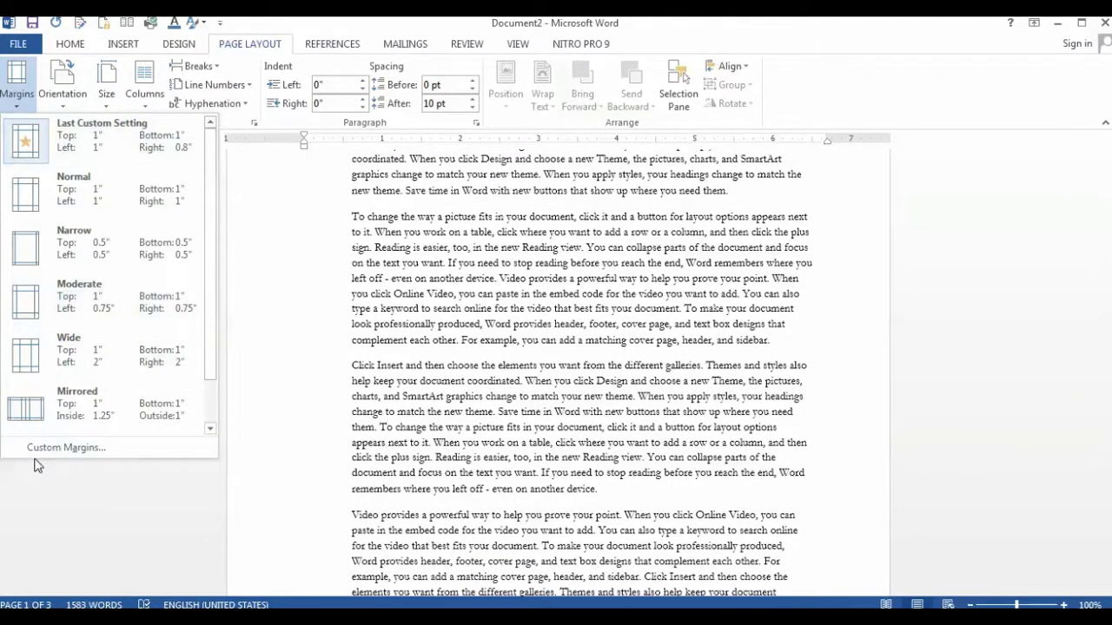
- Choose A4 (8.27" × 11.69") as the paper size in Page Setup's Paper settings
click(61, 448)
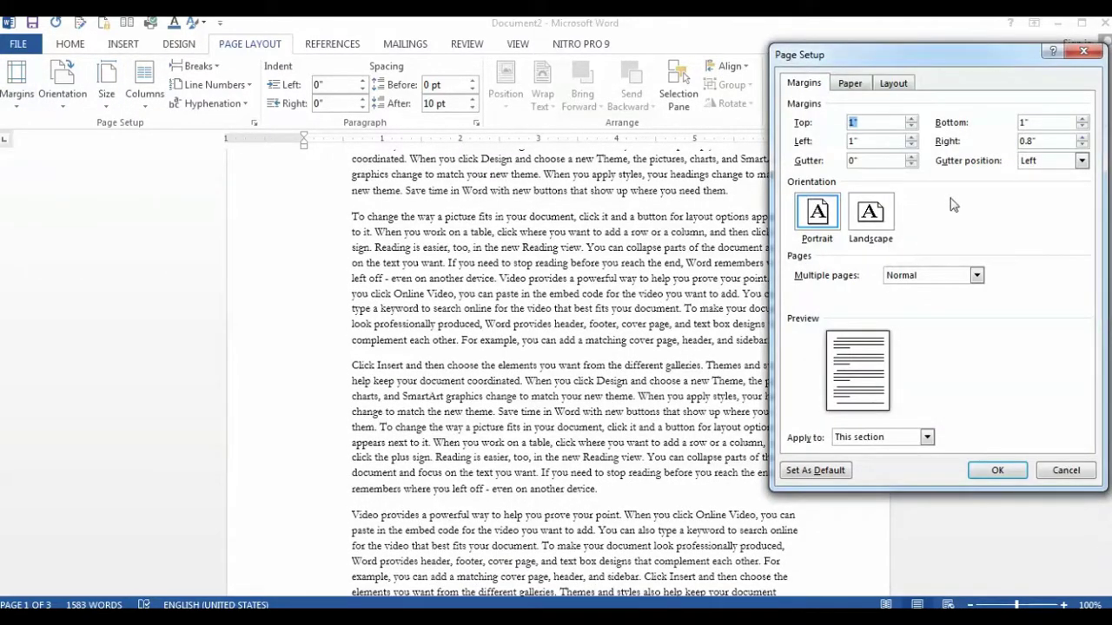
click(851, 83)
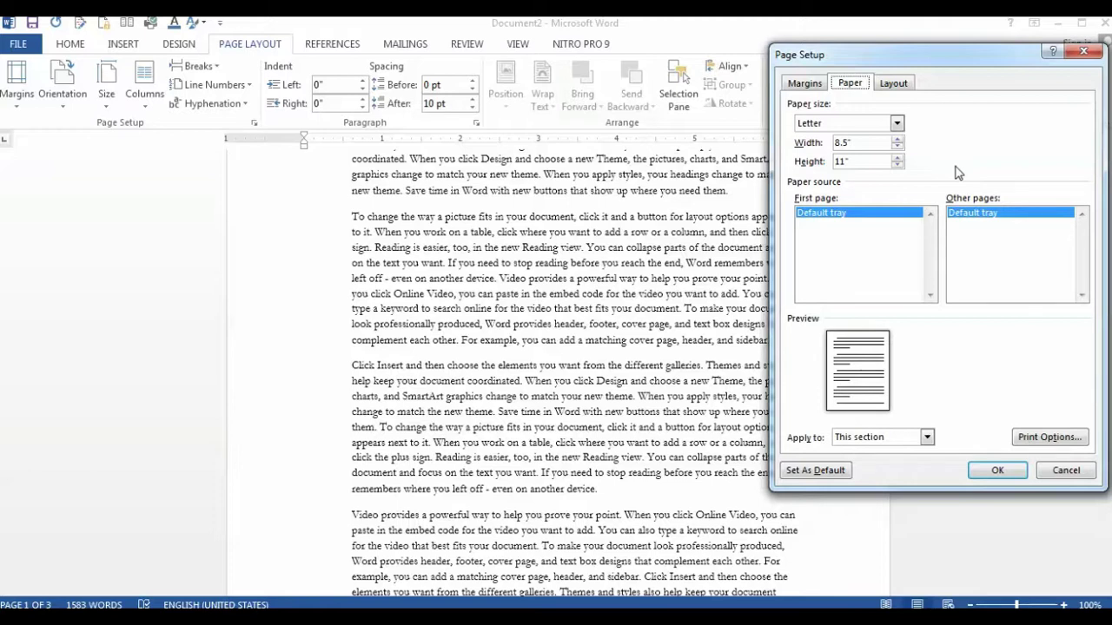
click(896, 123)
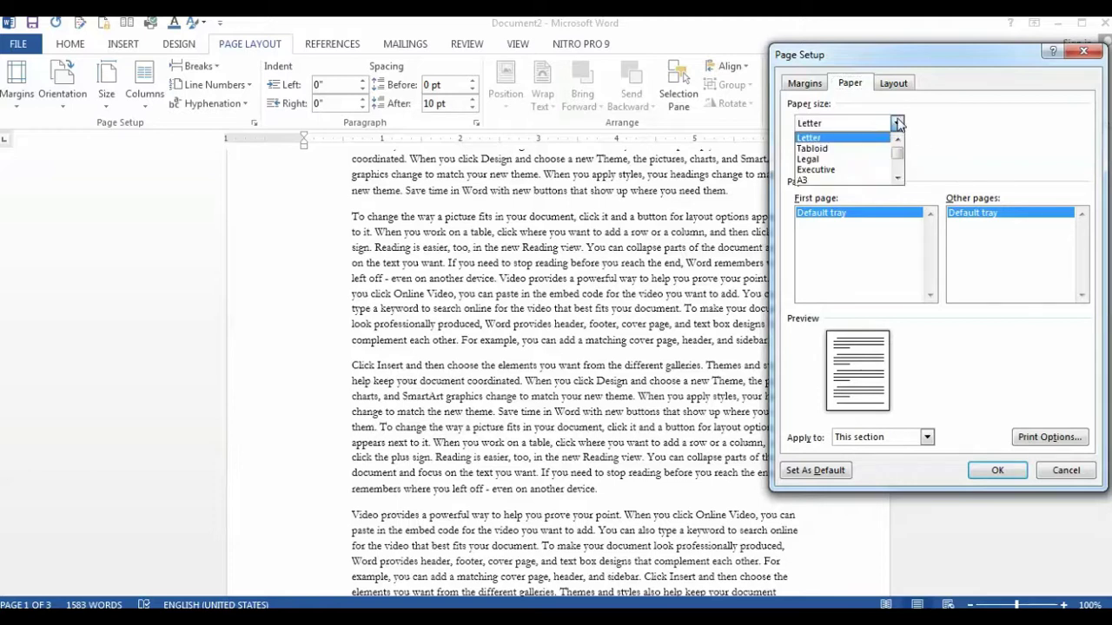
click(897, 178)
click(897, 178)
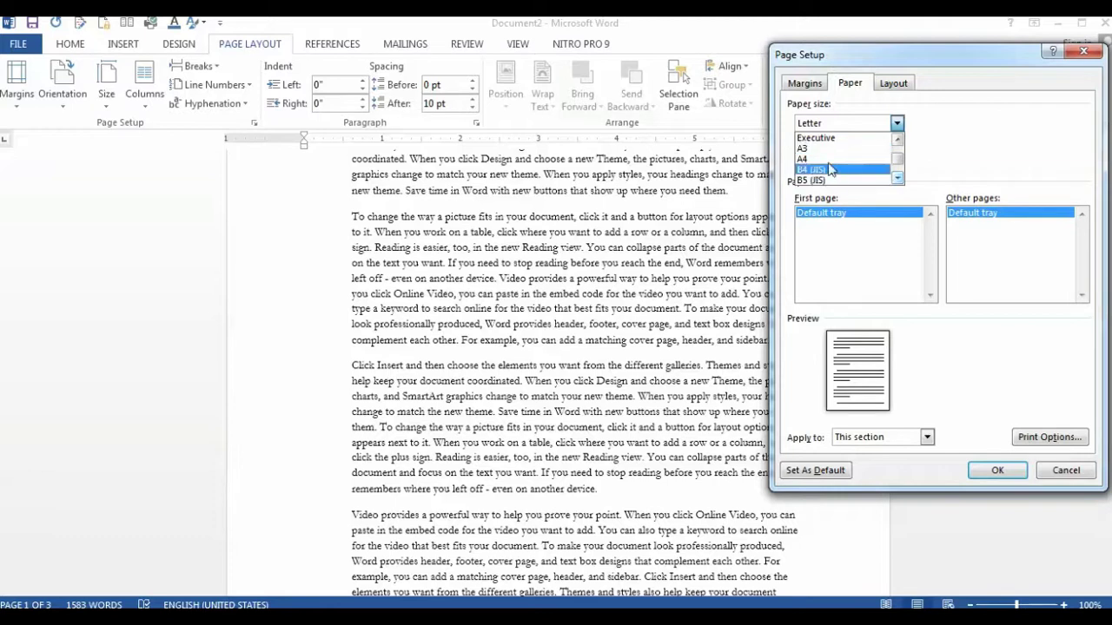
click(897, 178)
click(845, 159)
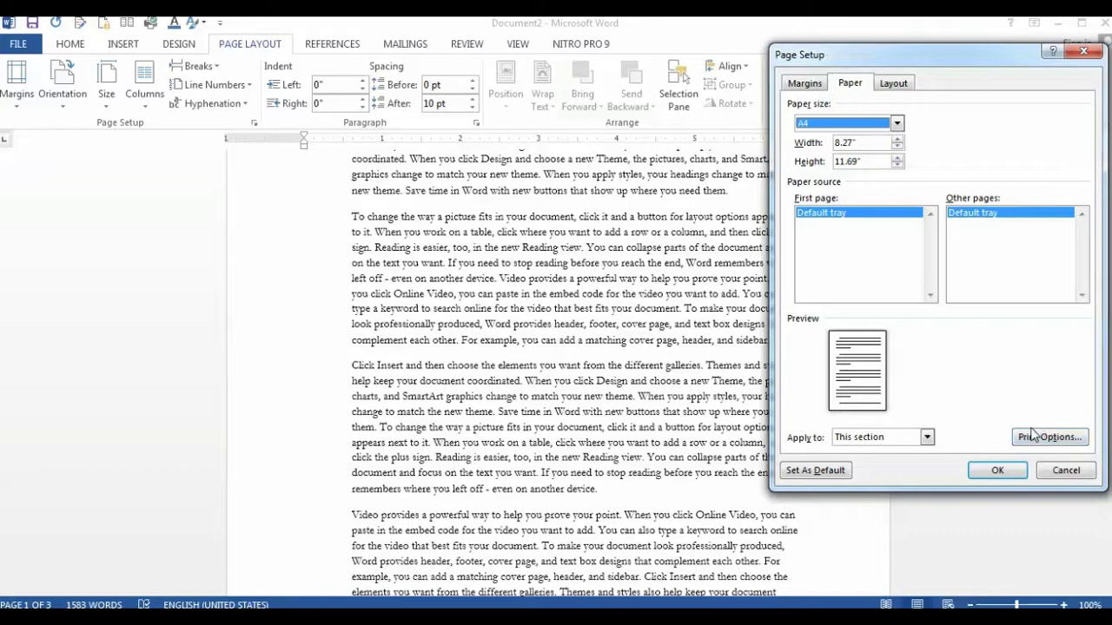
- Turn off printing of background colours and images, and confirm the A4 page setup
click(1083, 438)
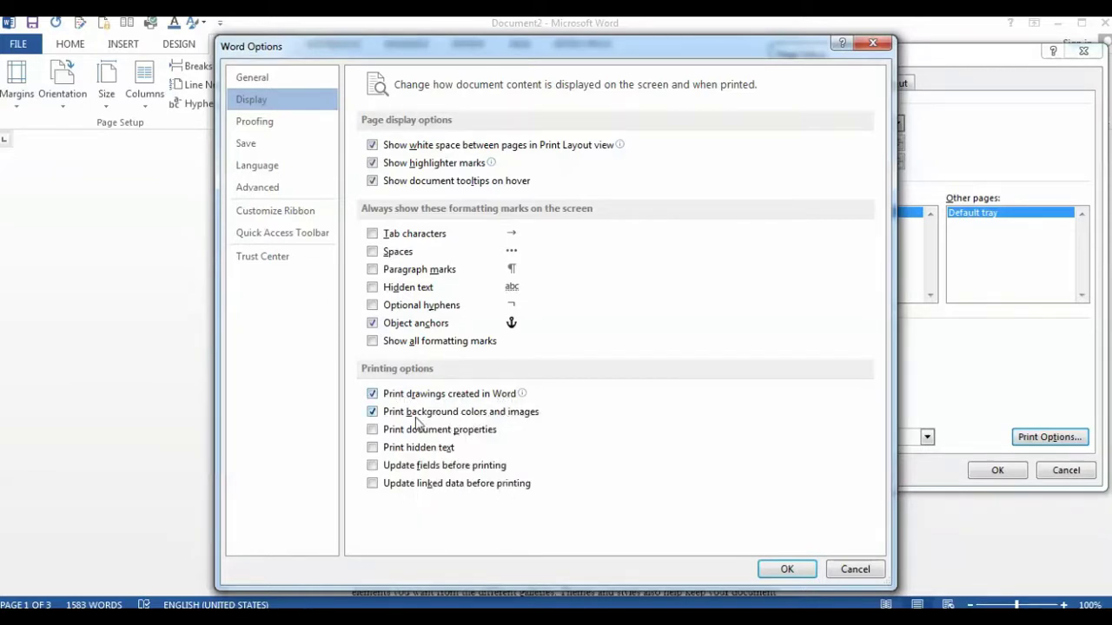
click(372, 413)
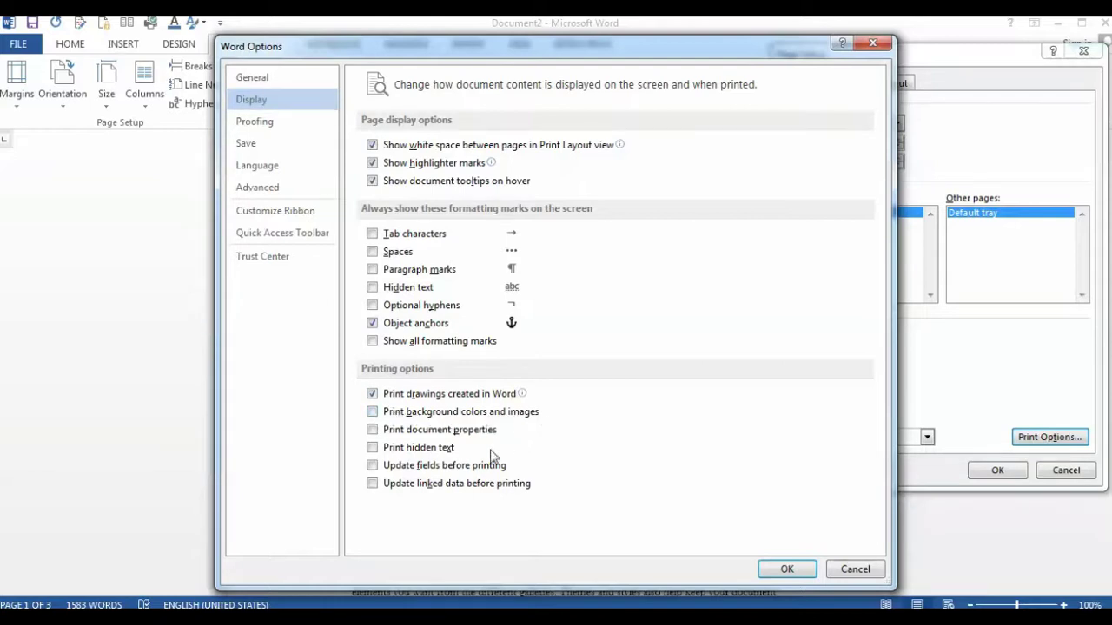
click(786, 574)
click(995, 471)
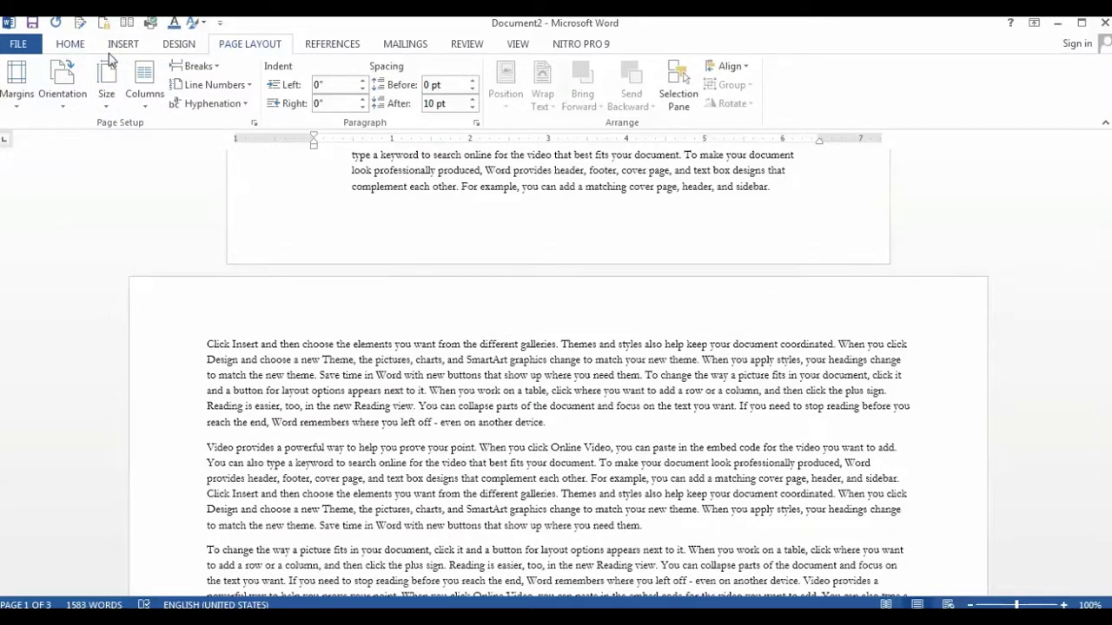
- Give the pages a light grey page colour from the Design tab, then go to File Info
click(181, 45)
click(1045, 87)
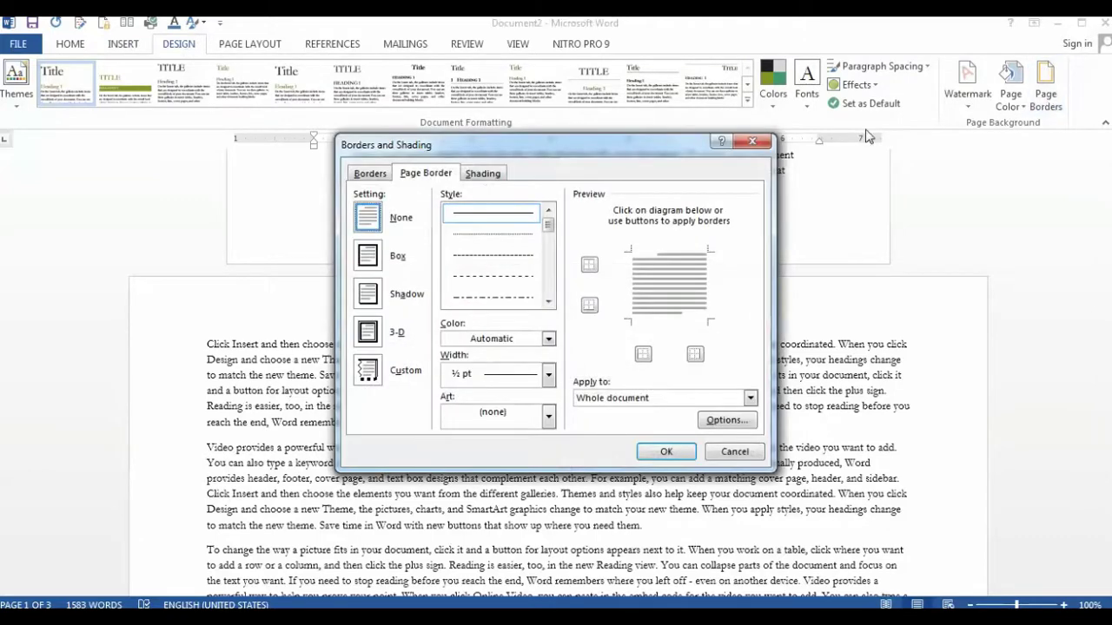
click(752, 140)
click(1010, 87)
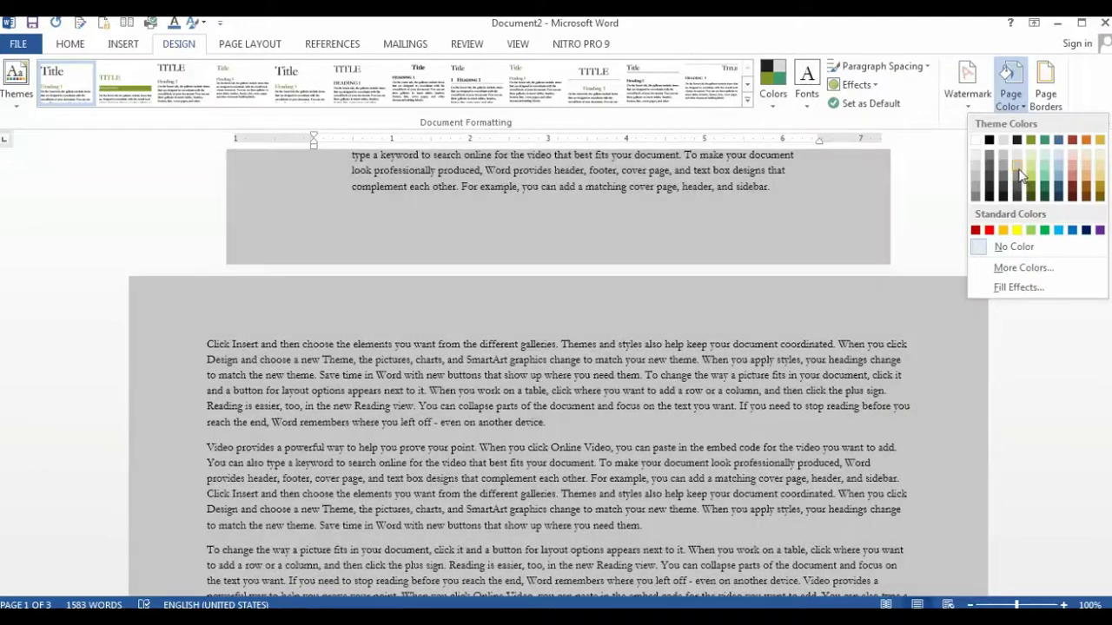
click(1017, 186)
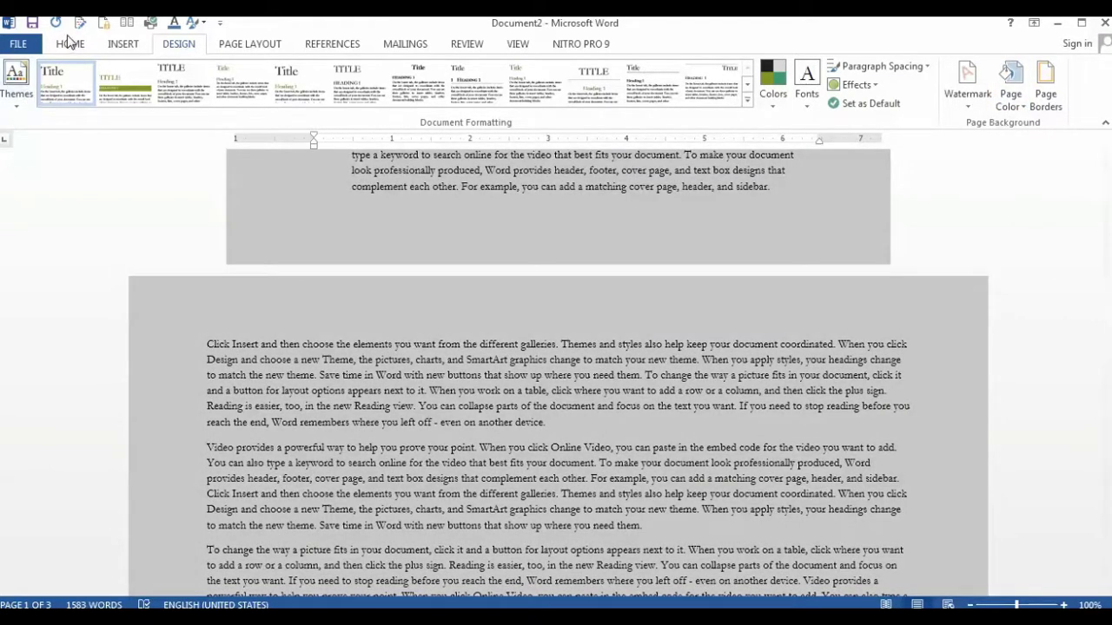
click(18, 43)
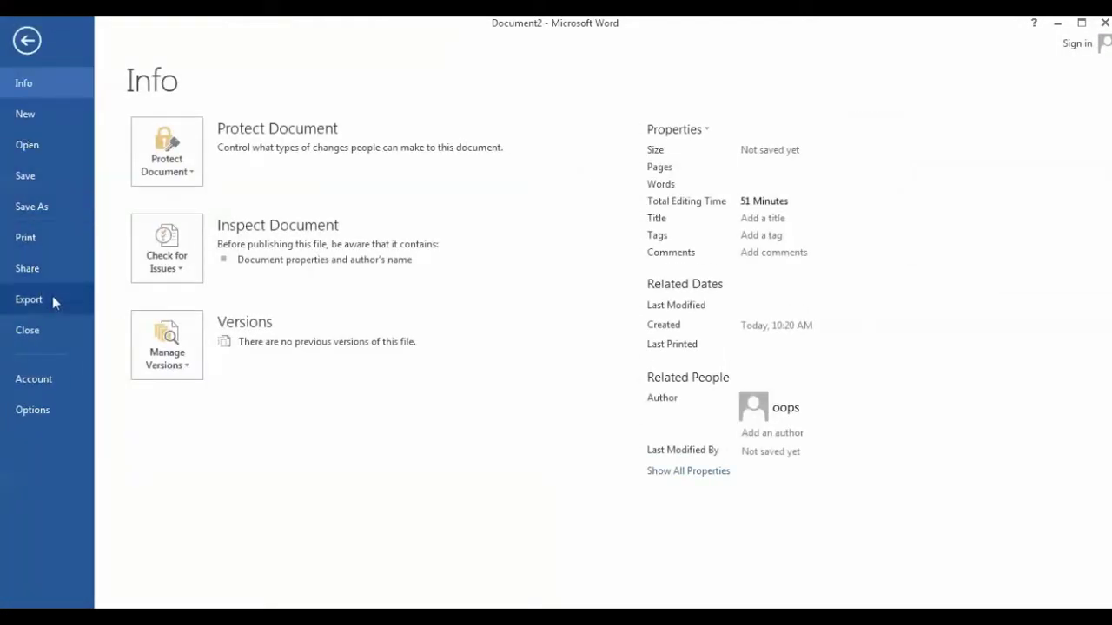
- Look at the print preview, then cancel the close prompt so Document2 stays open
click(59, 237)
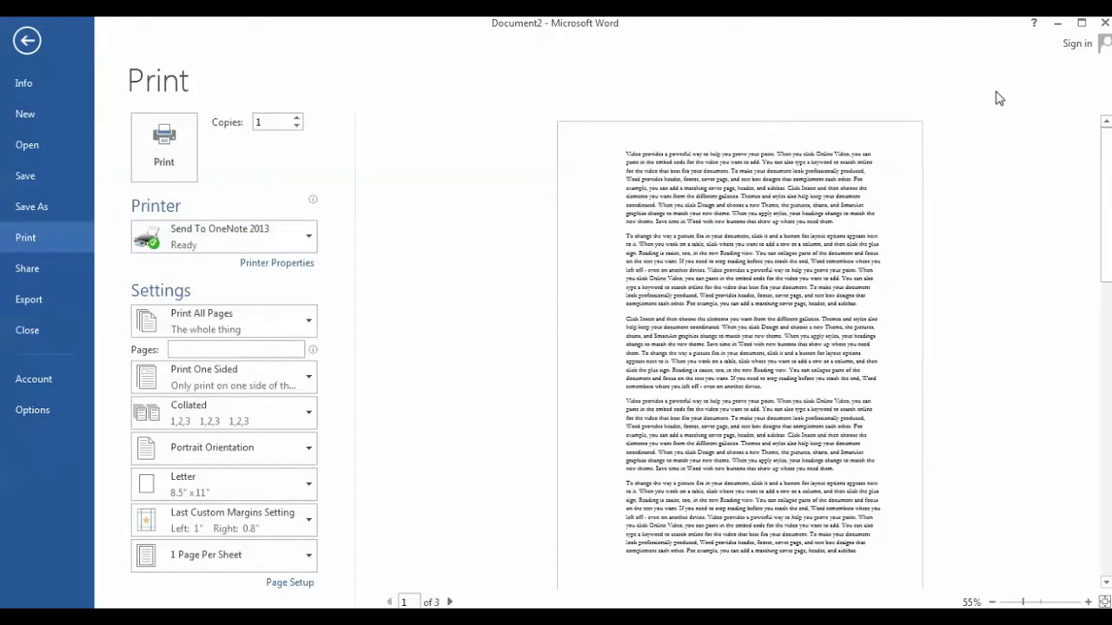
click(1104, 23)
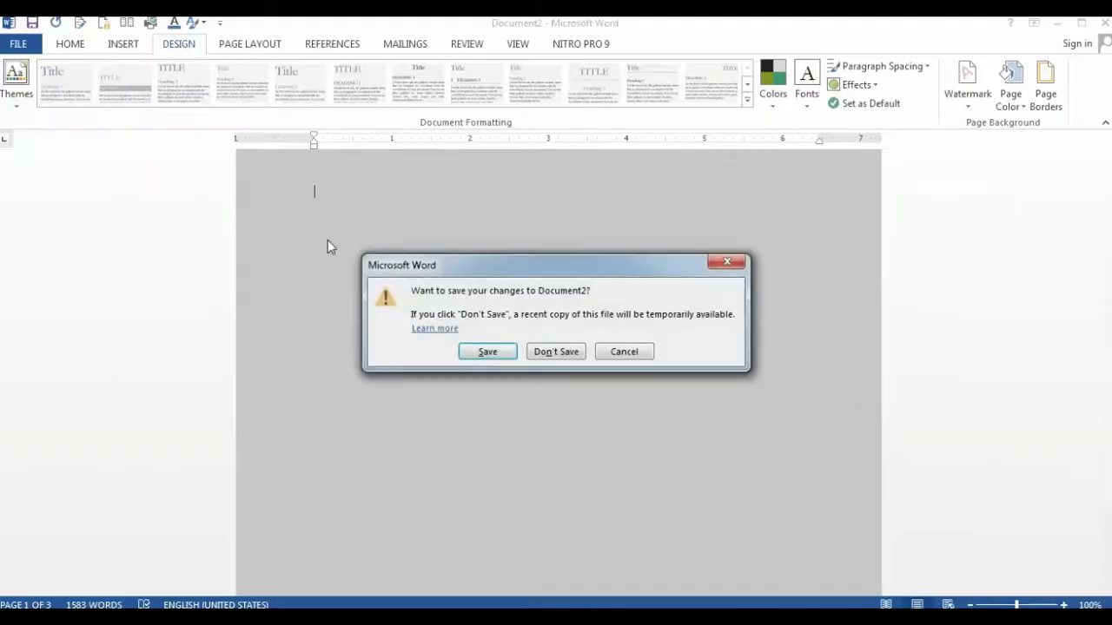
click(643, 351)
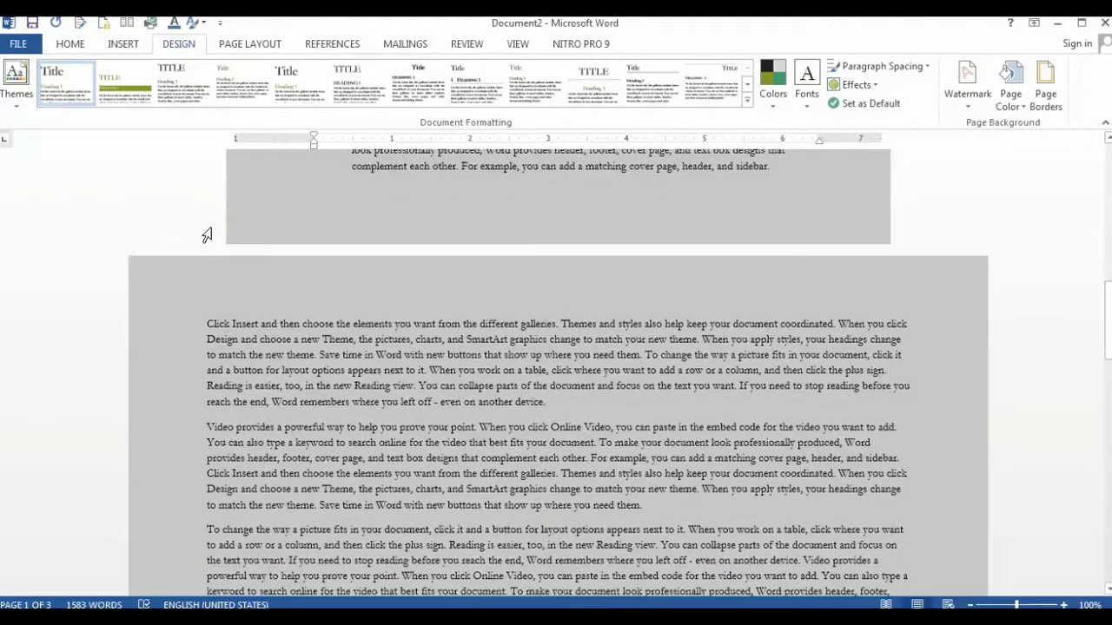
- Re-enable printing of background colours and images through Page Setup's Print Options
click(261, 46)
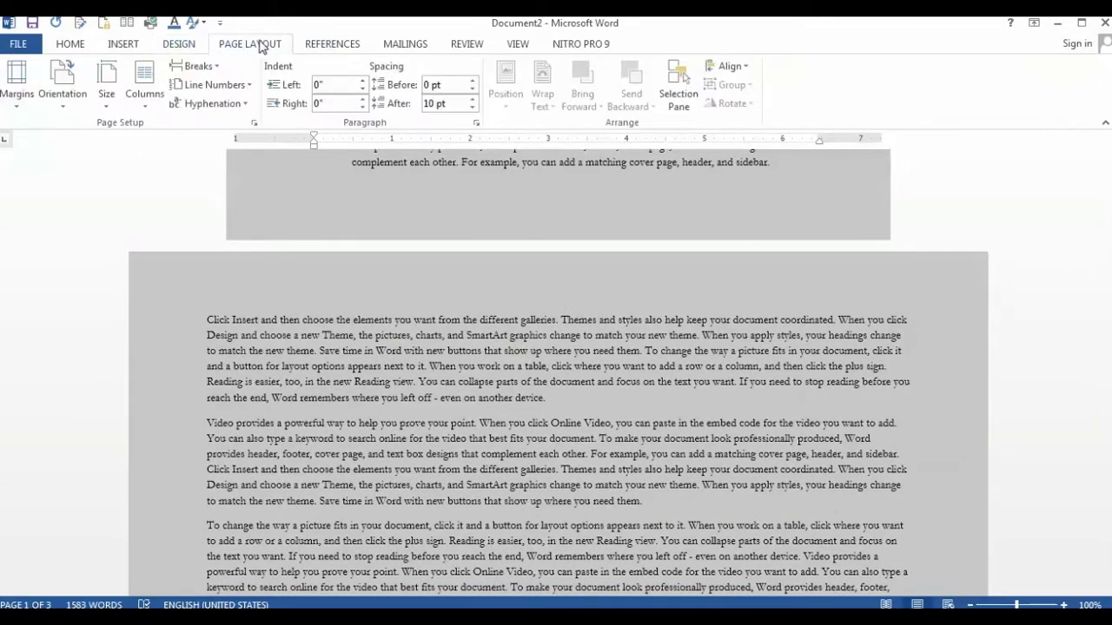
click(26, 104)
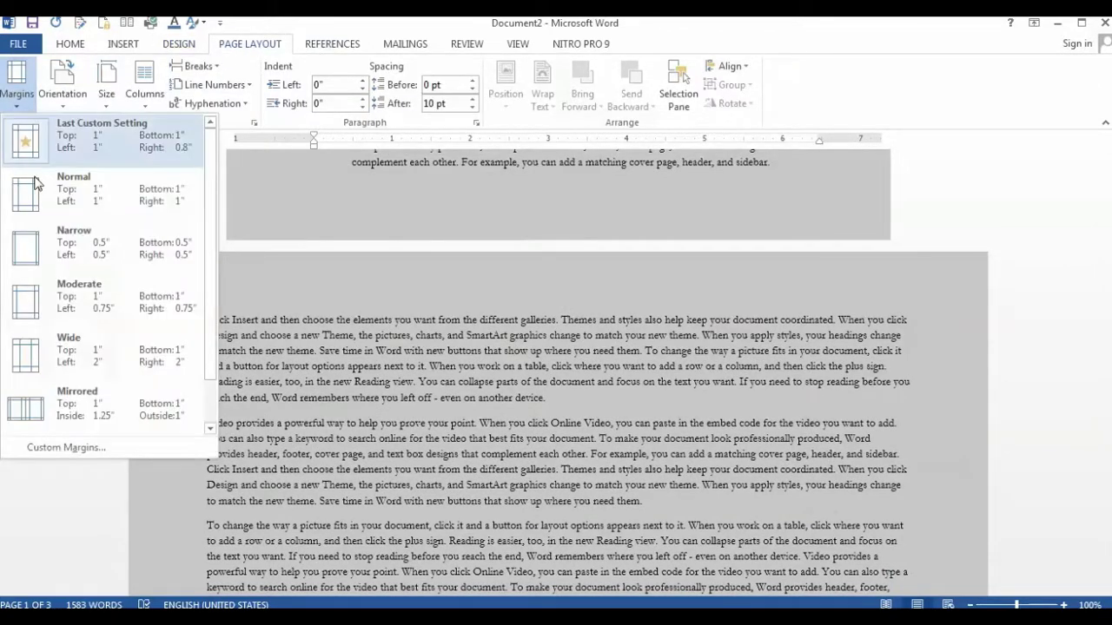
click(58, 447)
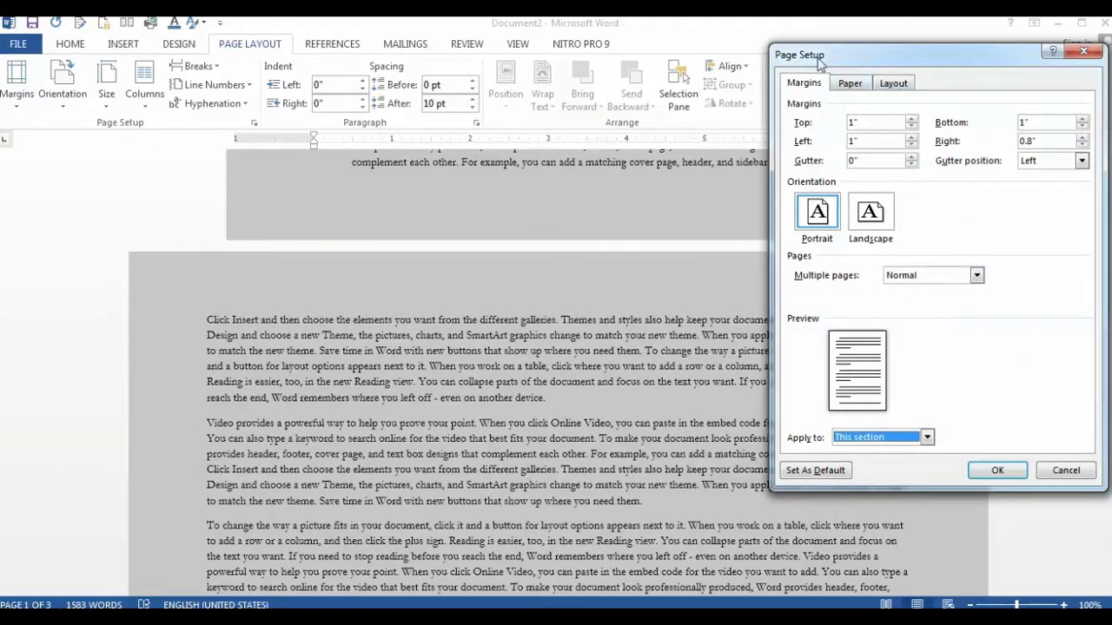
click(855, 87)
click(1046, 436)
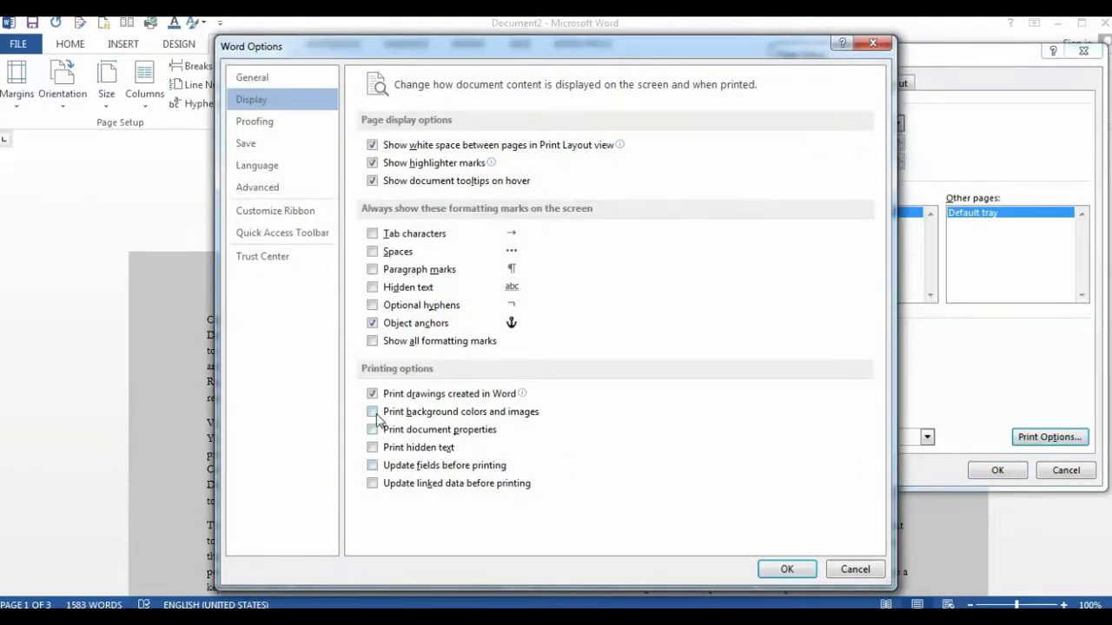
click(372, 413)
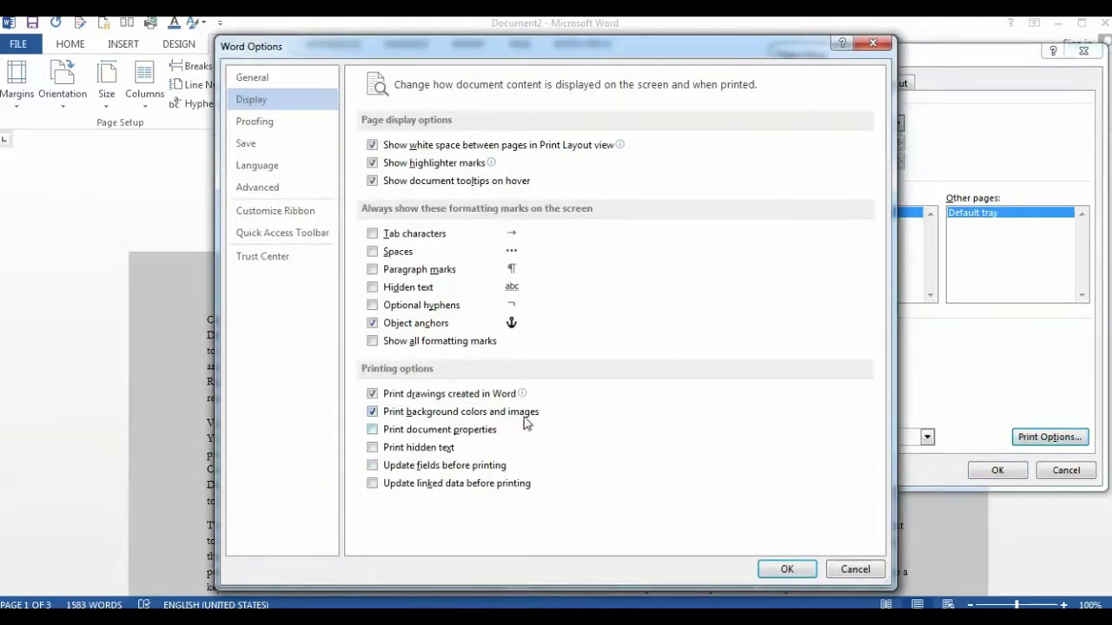
click(786, 569)
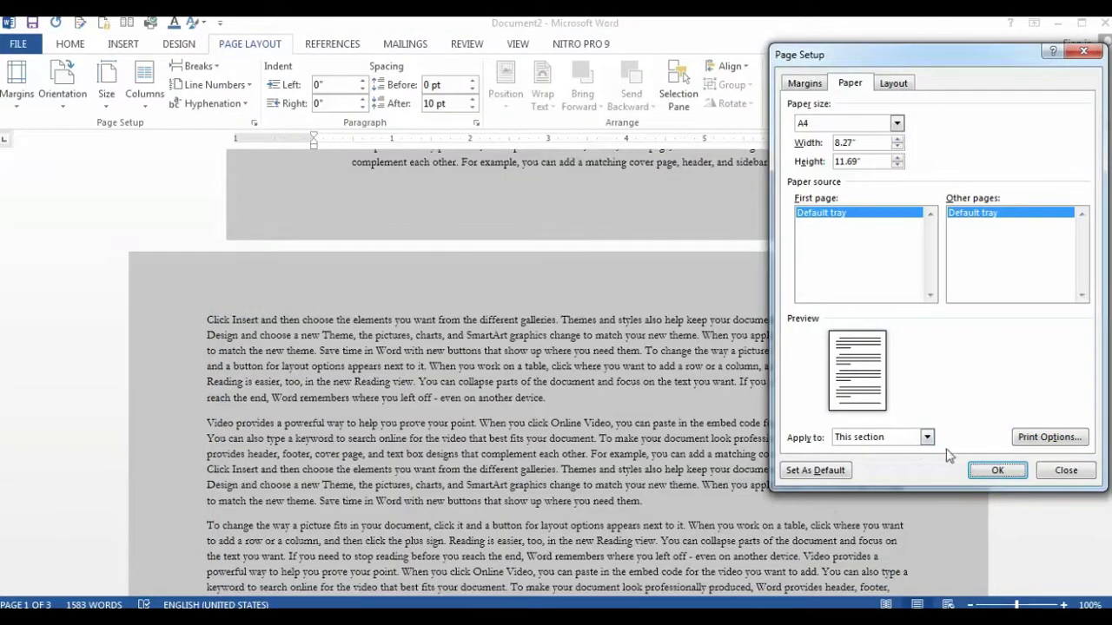
click(997, 471)
click(18, 44)
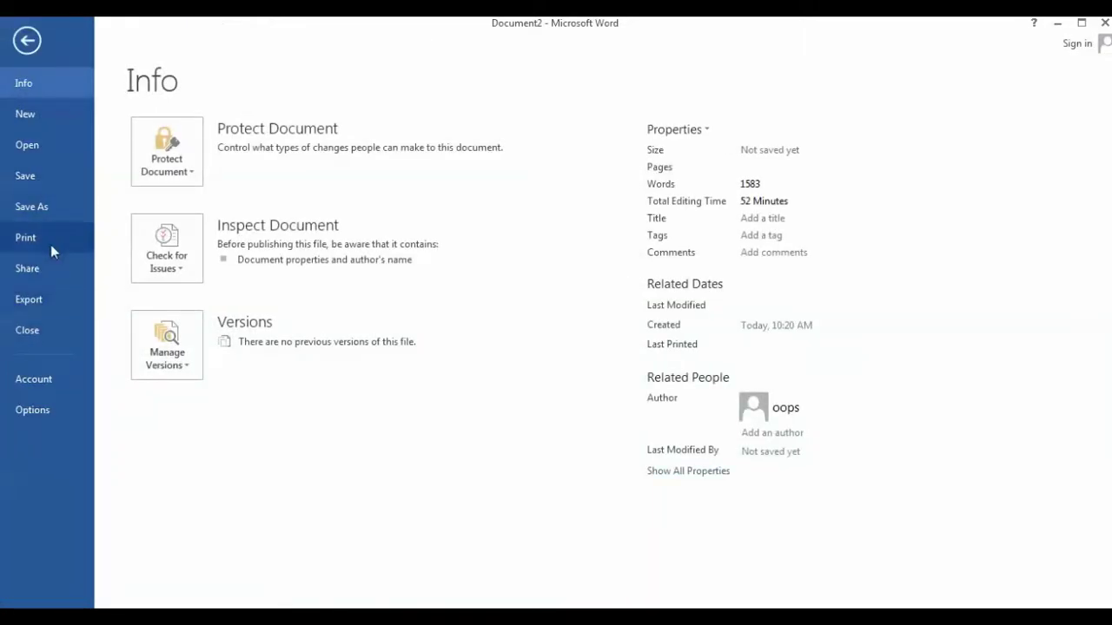
- Check the print preview at page 1, then cancel the Ctrl+W close to keep Document2 open
click(54, 237)
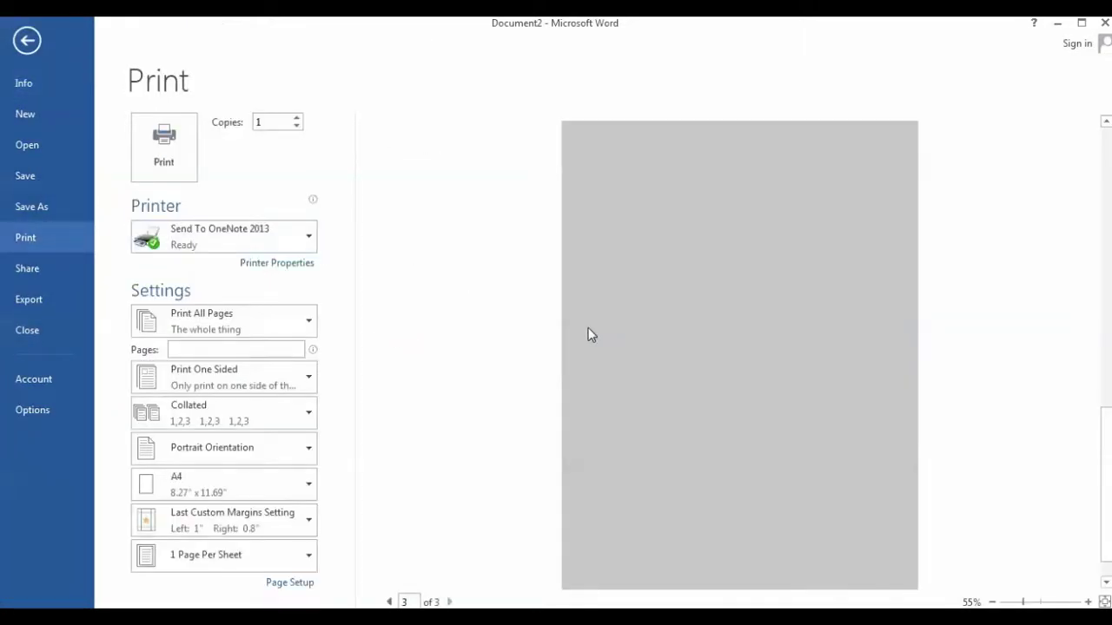
drag(1106, 434, 1109, 185)
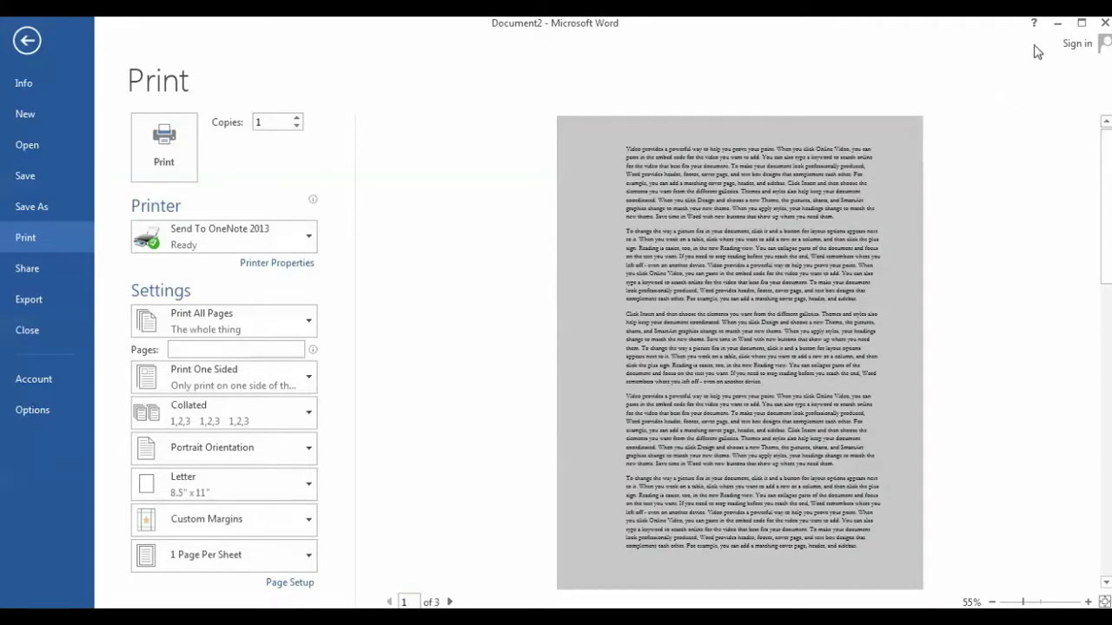
key(ctrl+w)
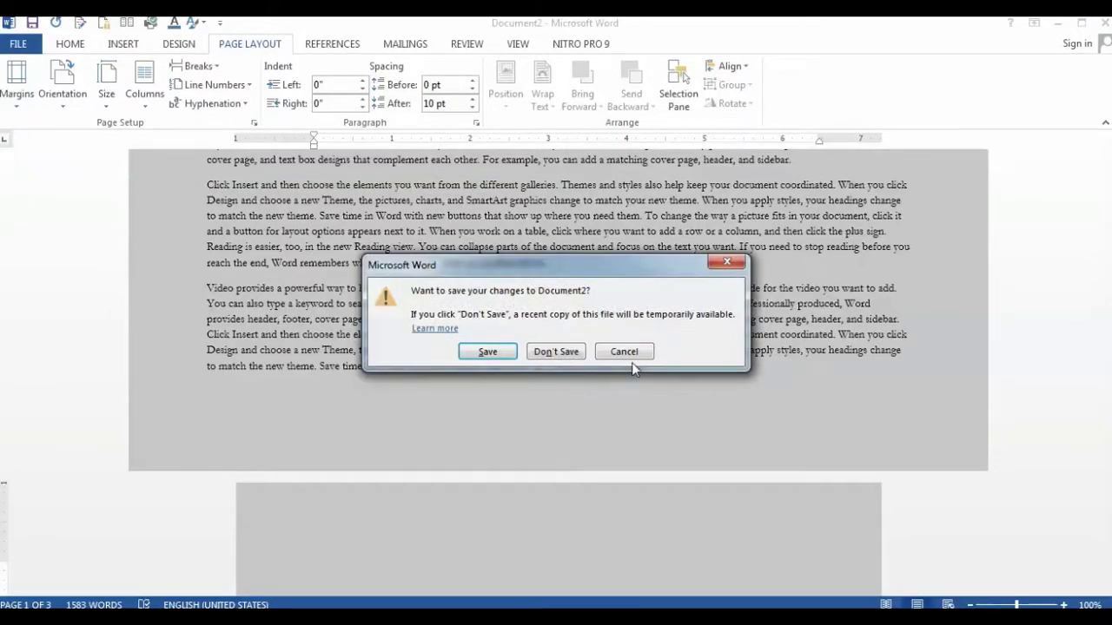
click(622, 351)
- From Custom Margins, open Page Setup and confirm the Paper tab's print options
click(16, 87)
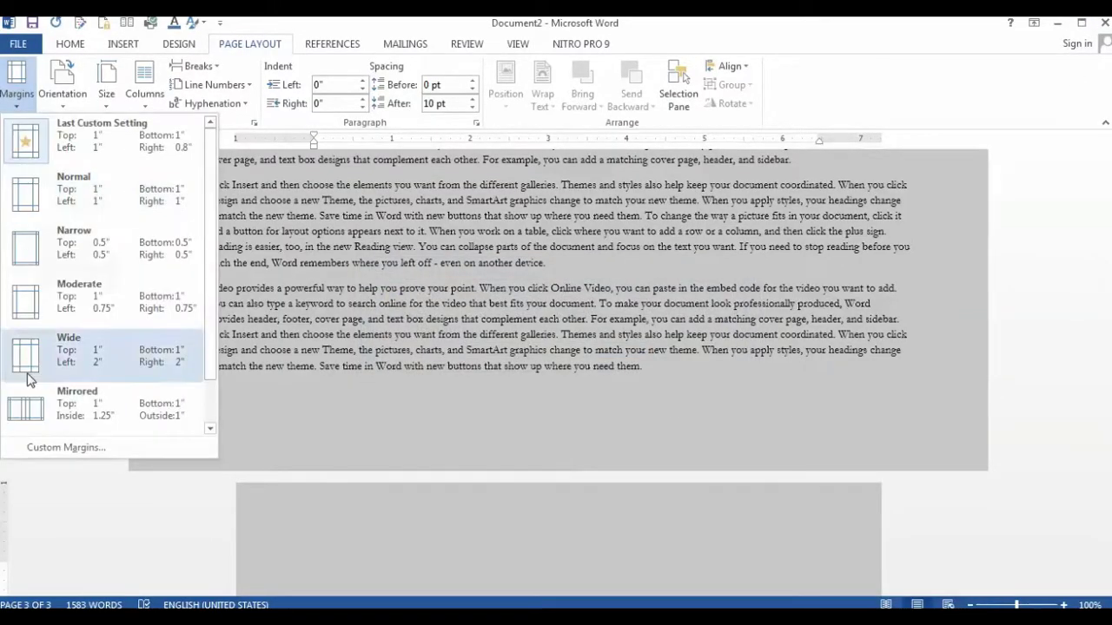
click(42, 448)
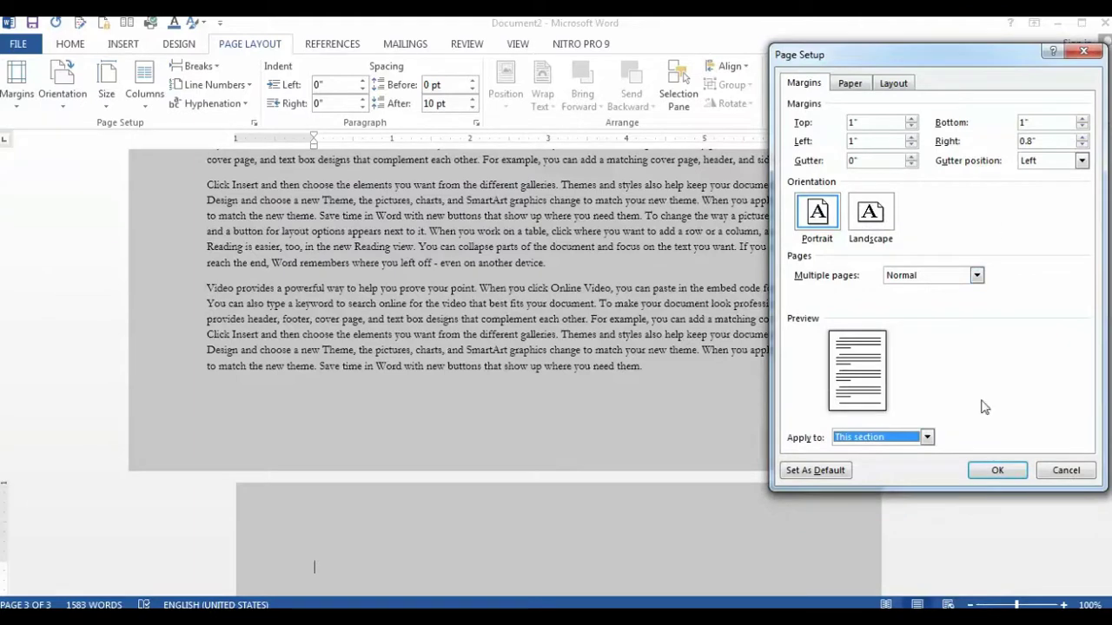
click(849, 83)
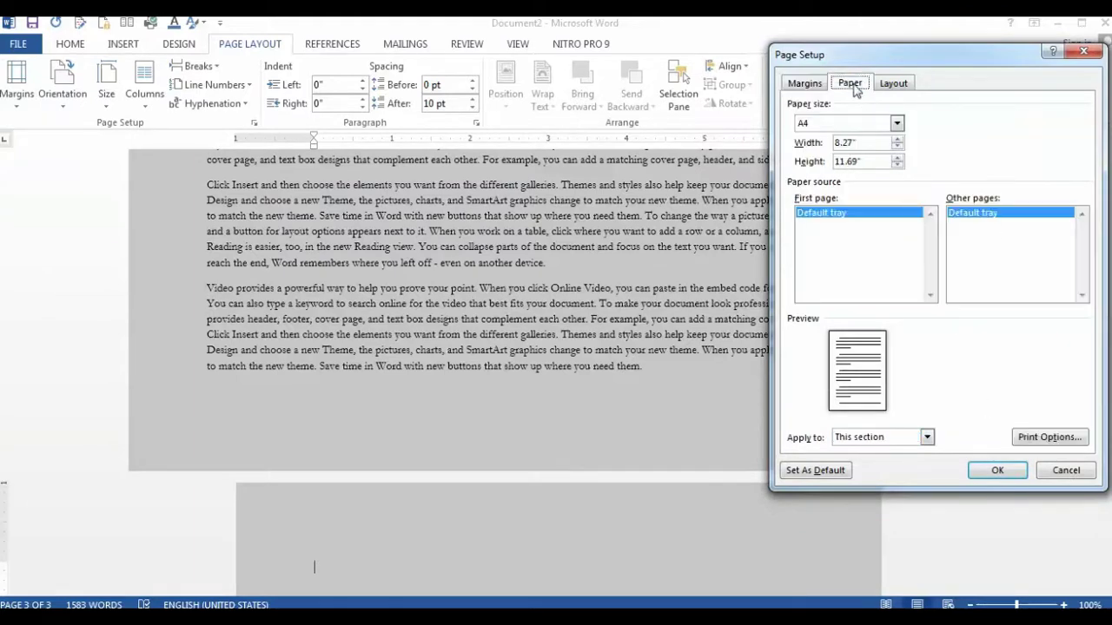
click(1038, 437)
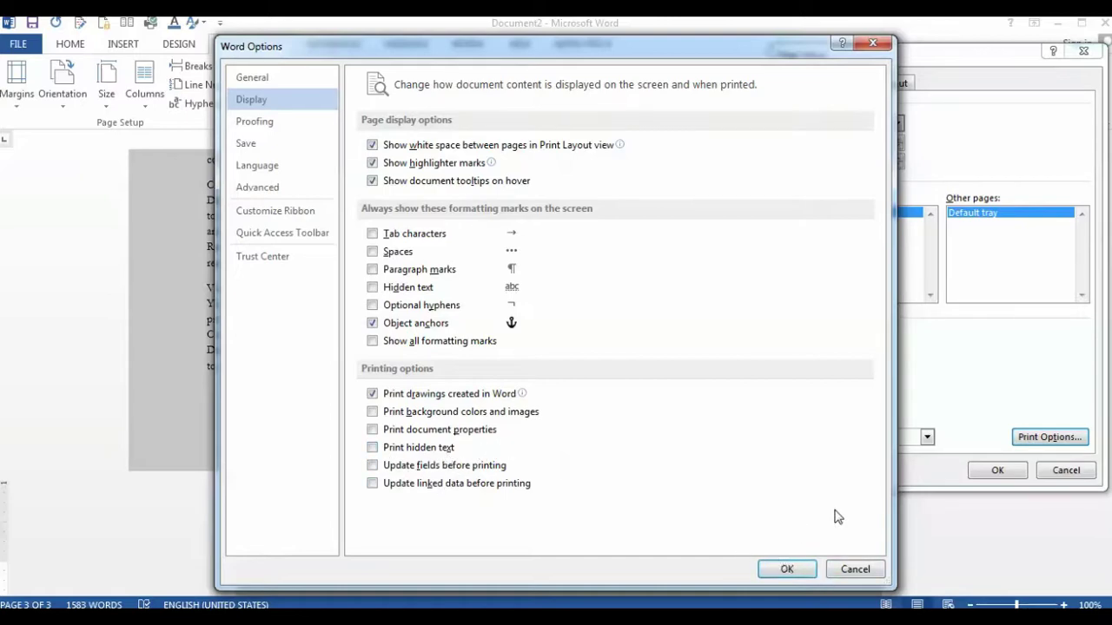
click(787, 569)
- Turn on Different first page for headers and footers and apply the page setup
click(896, 84)
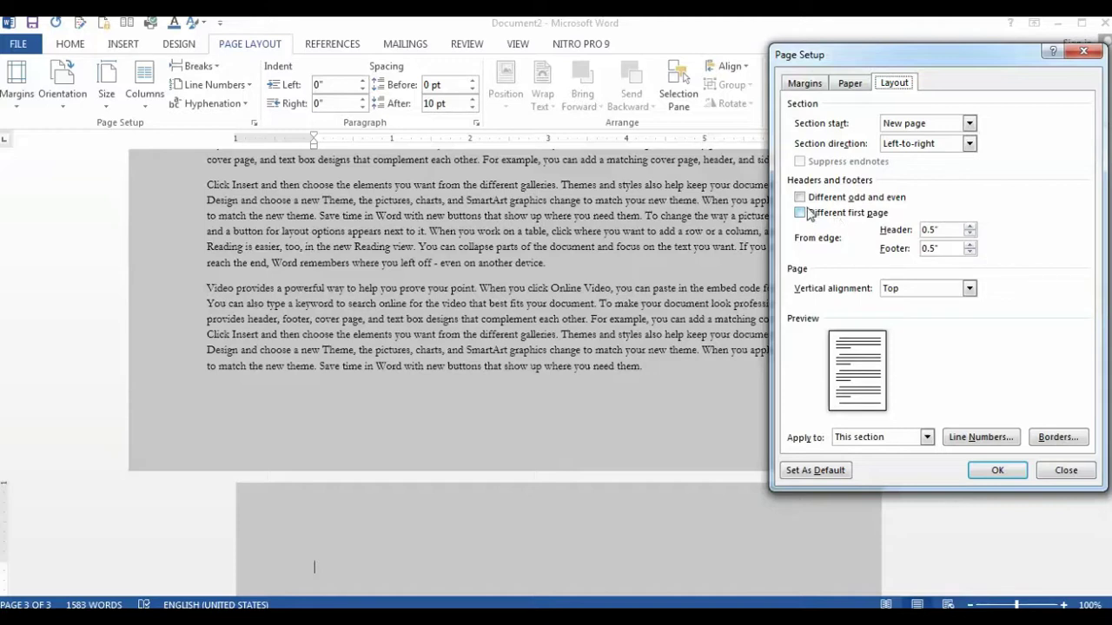
click(808, 219)
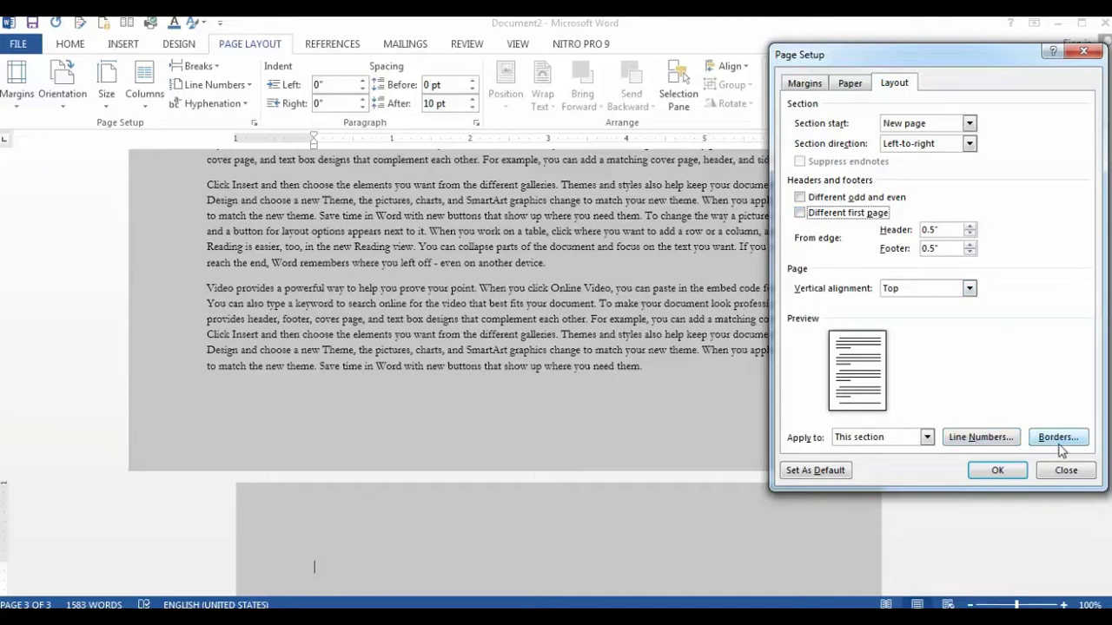
click(998, 470)
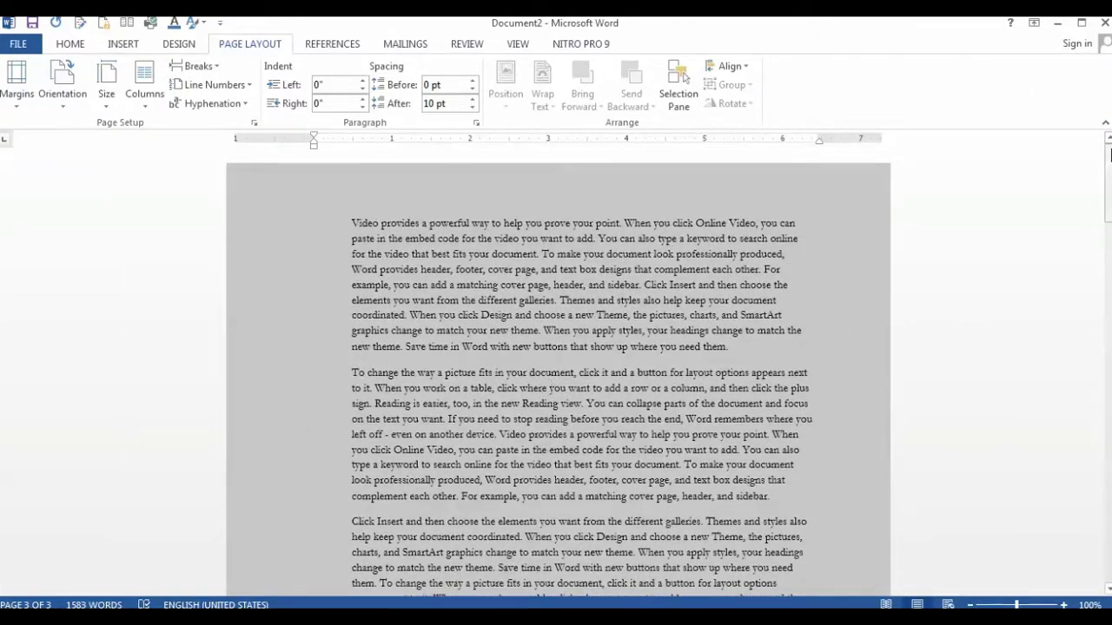
click(63, 87)
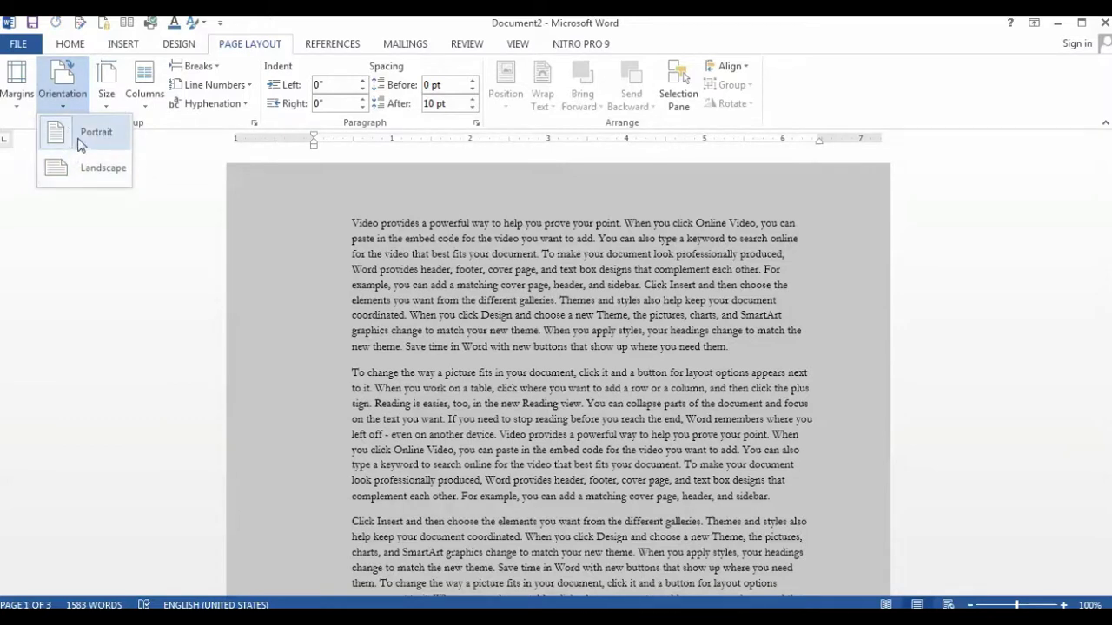
click(80, 176)
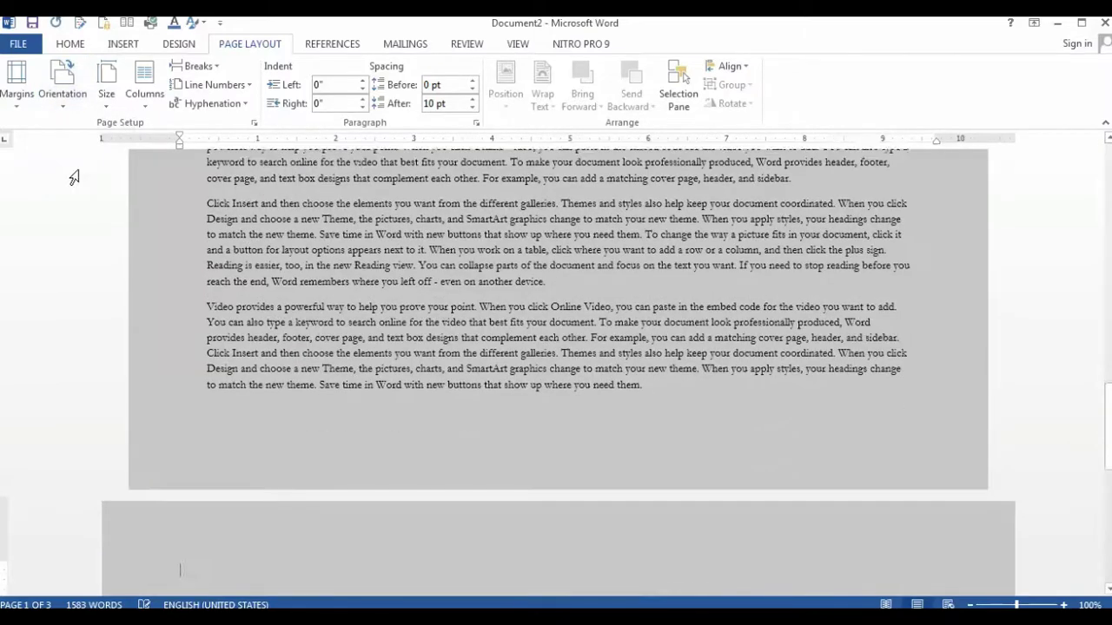
click(74, 103)
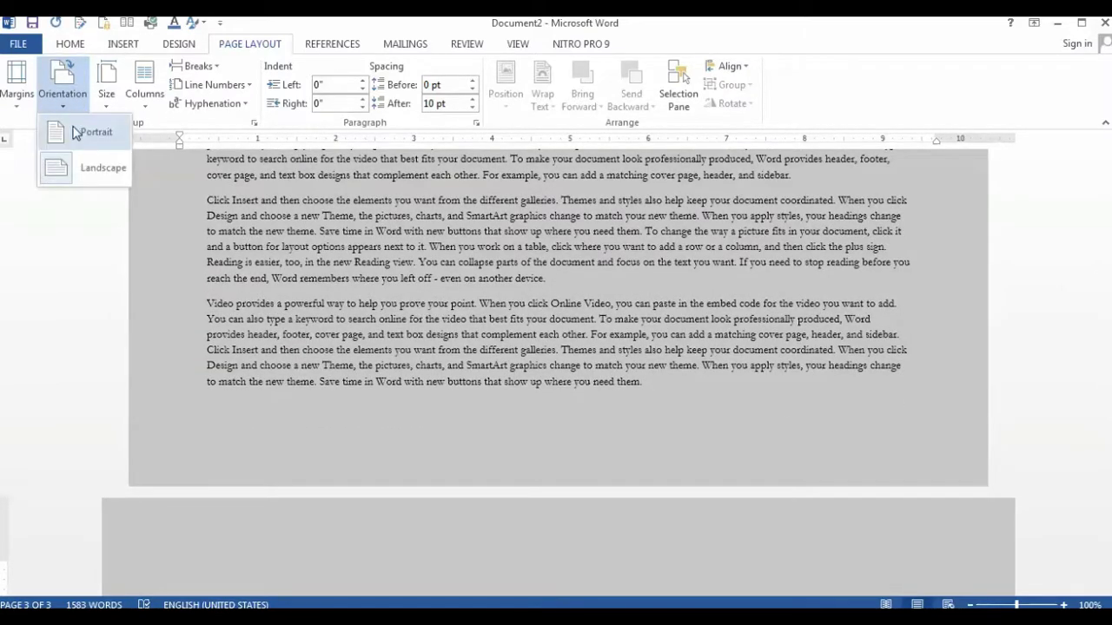
click(91, 132)
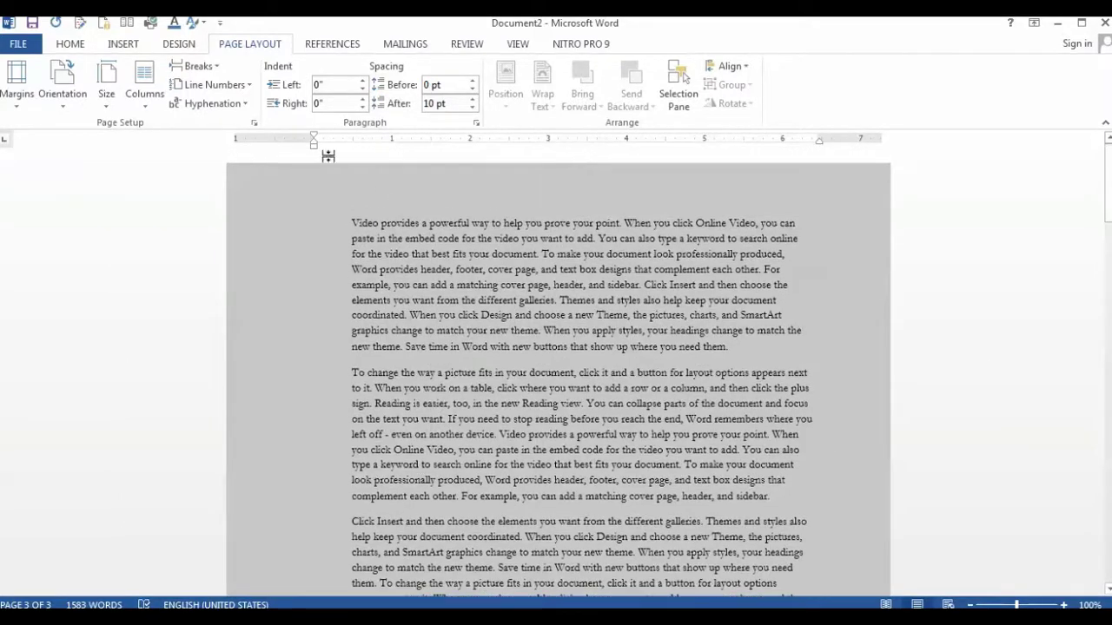
- Keep Document2's paper size at A4 via More Paper Sizes and apply it
click(111, 104)
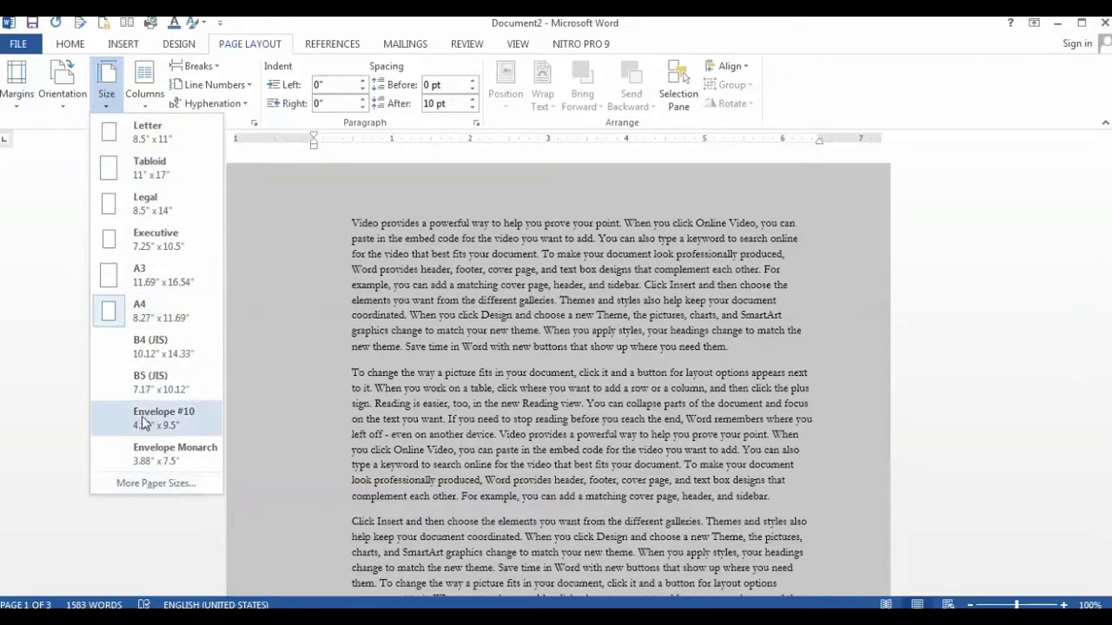
click(142, 484)
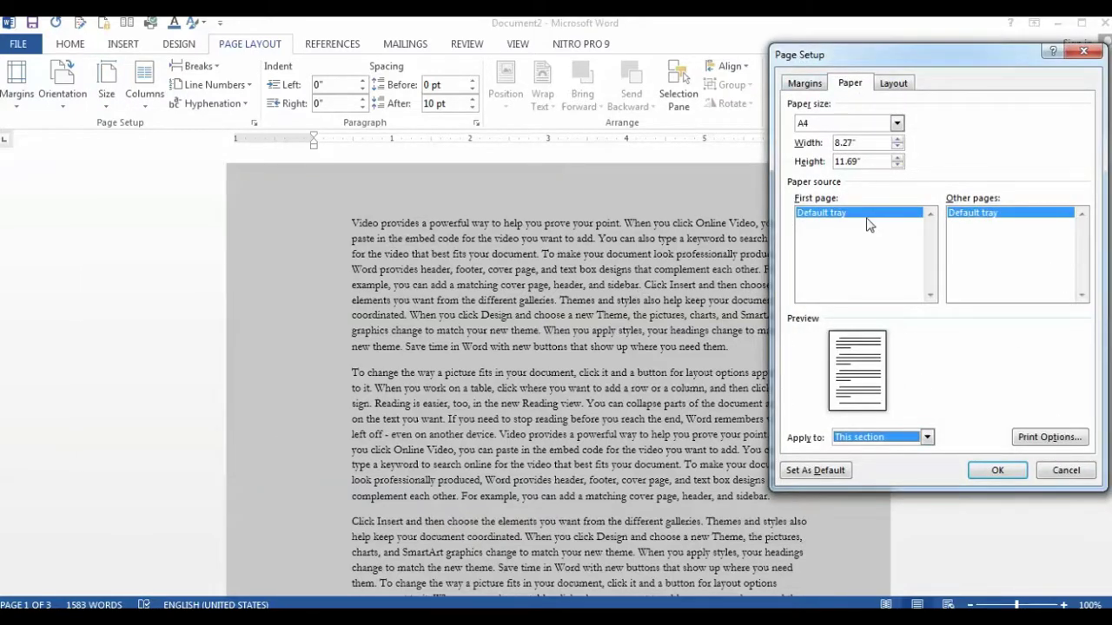
click(897, 123)
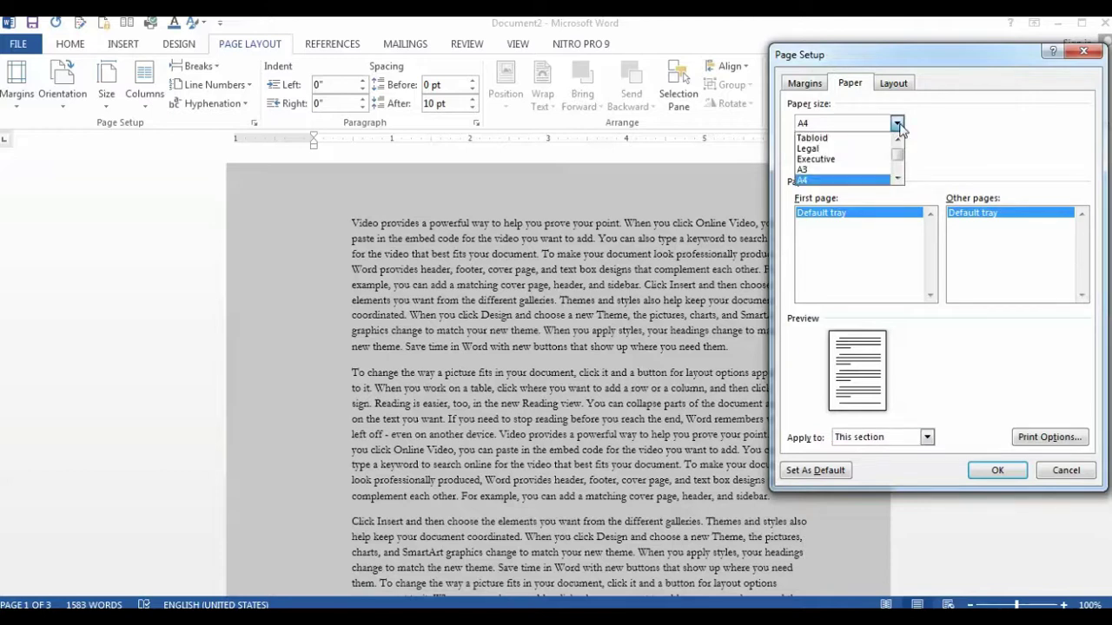
click(898, 125)
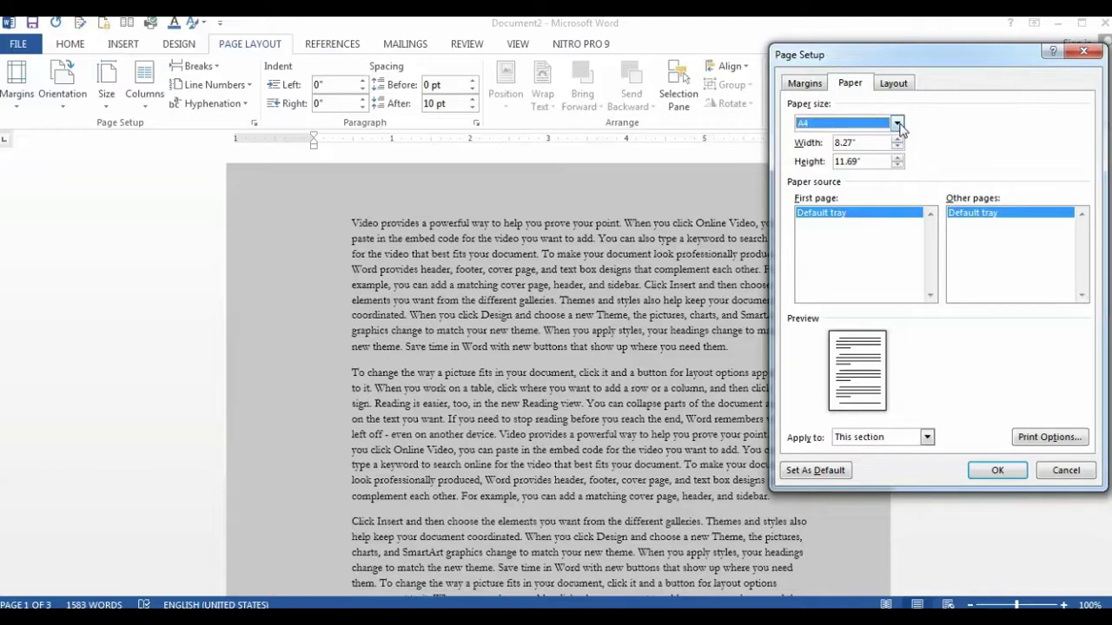
click(999, 470)
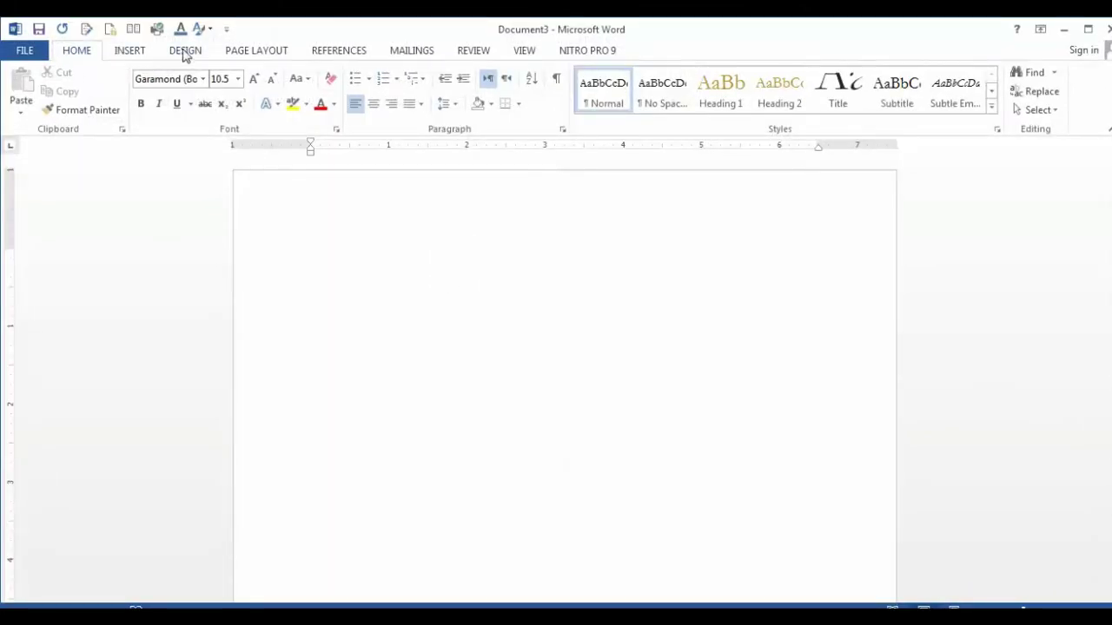
- Lay Document3 out in three columns and begin typing '=ran' on the first line
click(184, 53)
click(257, 51)
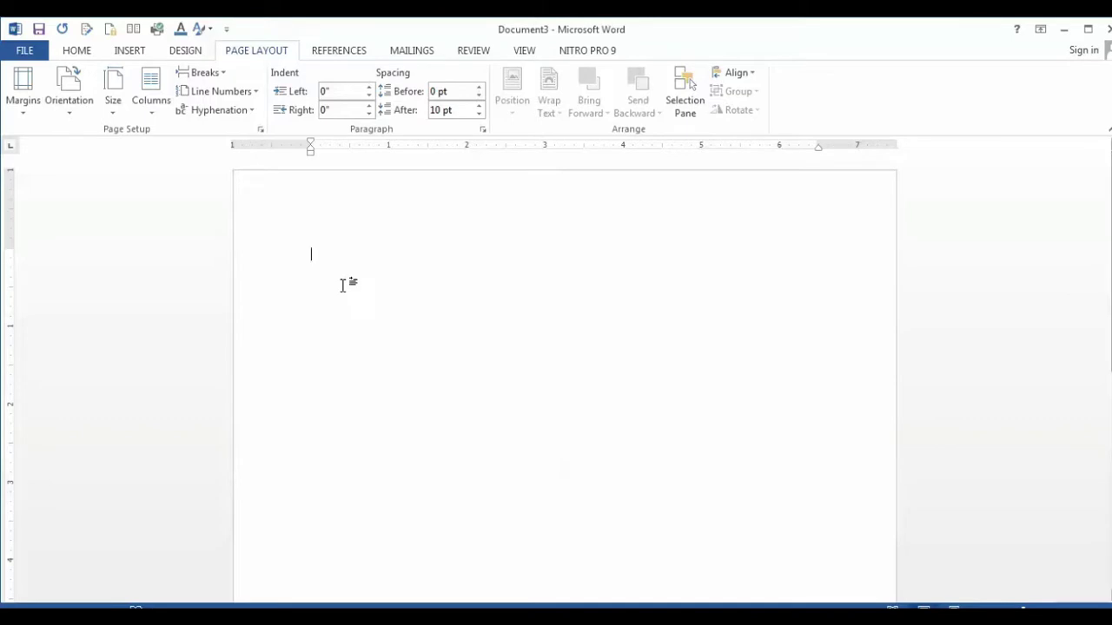
click(153, 97)
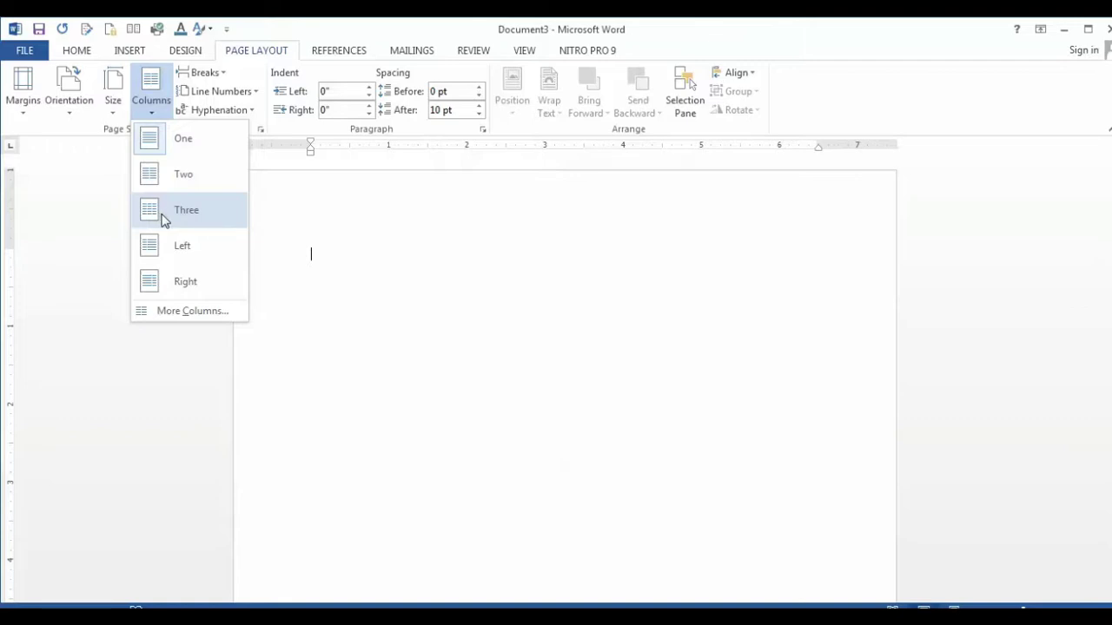
click(165, 219)
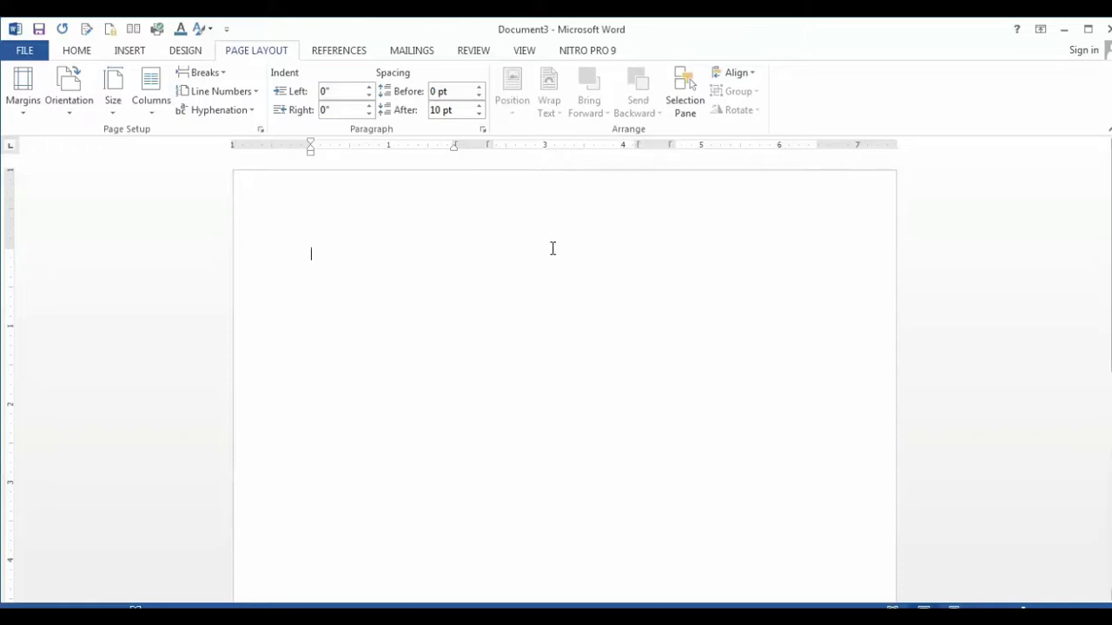
text(=ra)
text(nd(10,10)
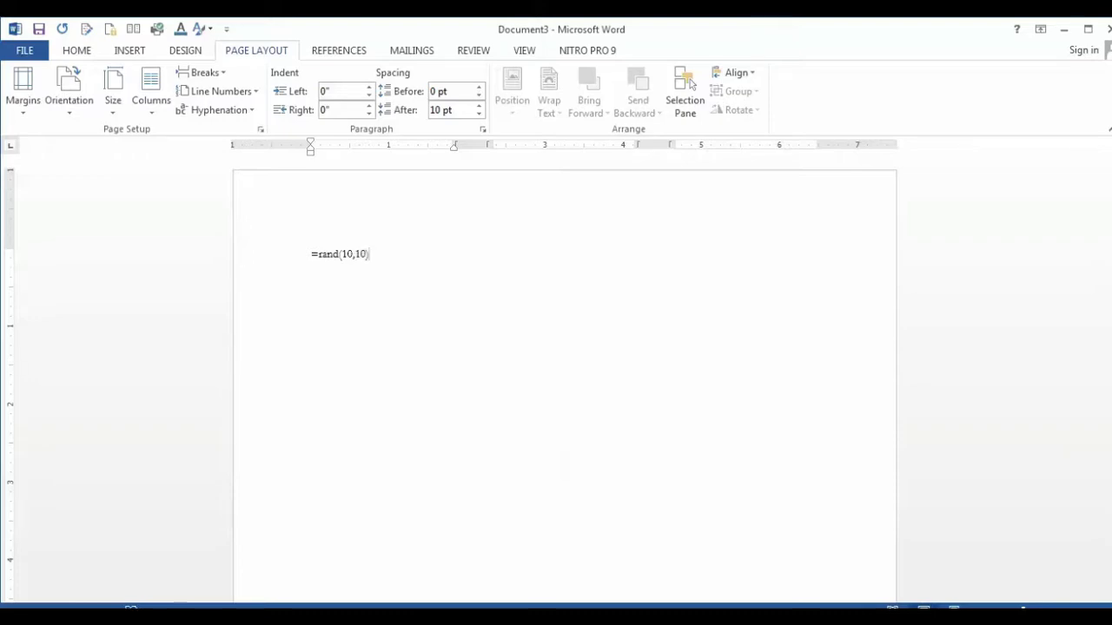
- Generate the =rand sample paragraphs and review them flowing through the three columns
key(Return)
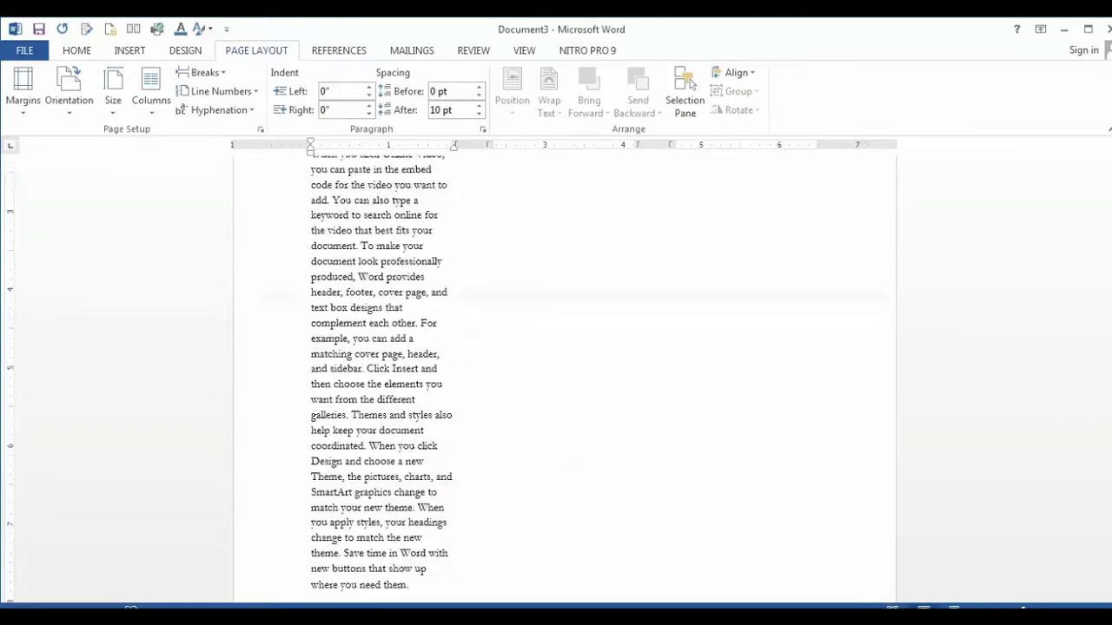
scroll(414, 299, up, 5)
scroll(415, 299, up, 5)
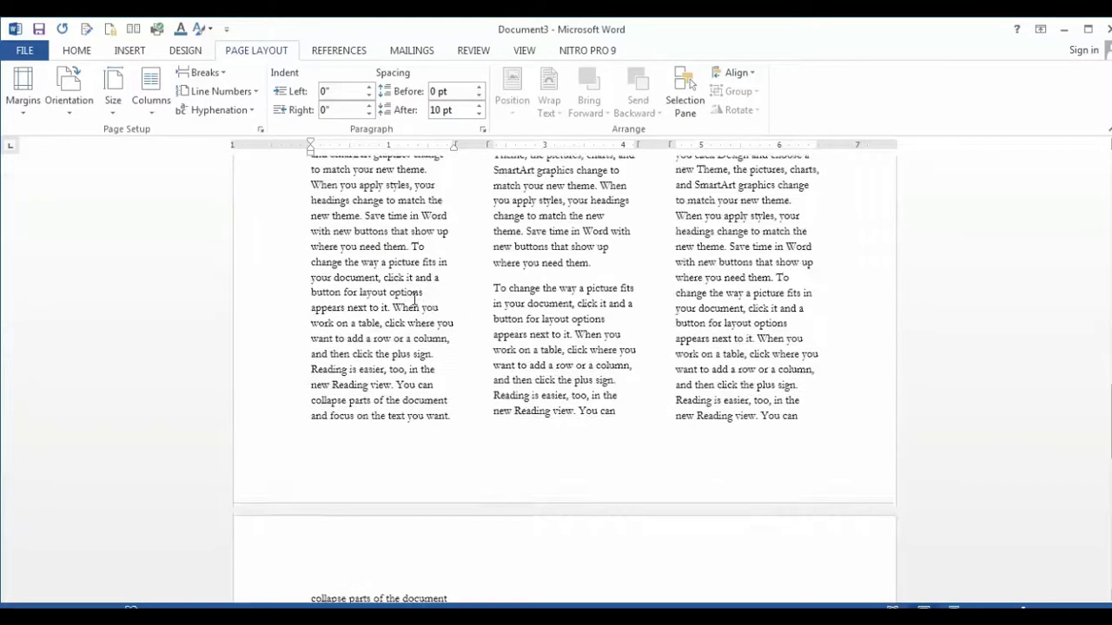
scroll(414, 299, up, 5)
scroll(414, 299, up, 5)
scroll(414, 299, down, 2)
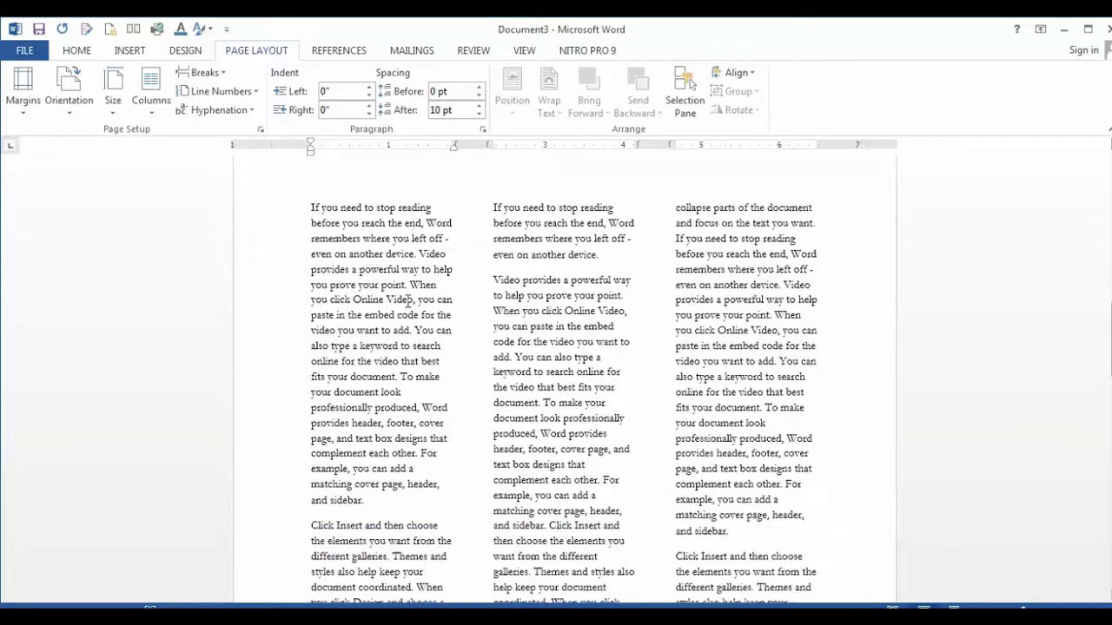
scroll(408, 301, down, 6)
scroll(401, 302, down, 4)
scroll(404, 300, down, 6)
scroll(425, 286, down, 5)
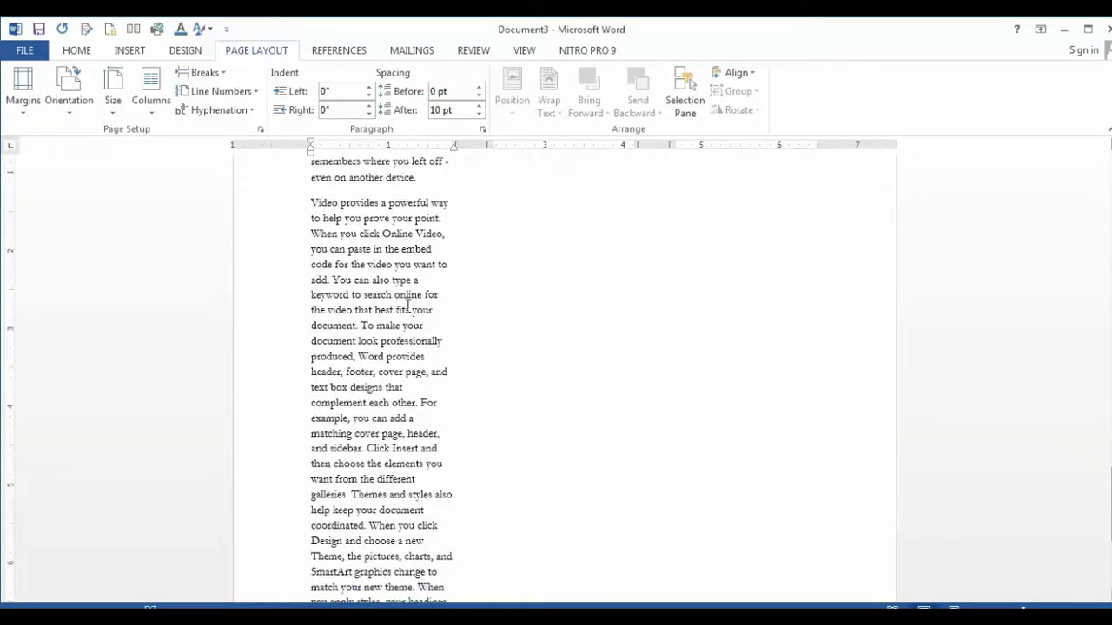
scroll(454, 266, down, 2)
scroll(458, 347, down, 3)
scroll(439, 387, up, 5)
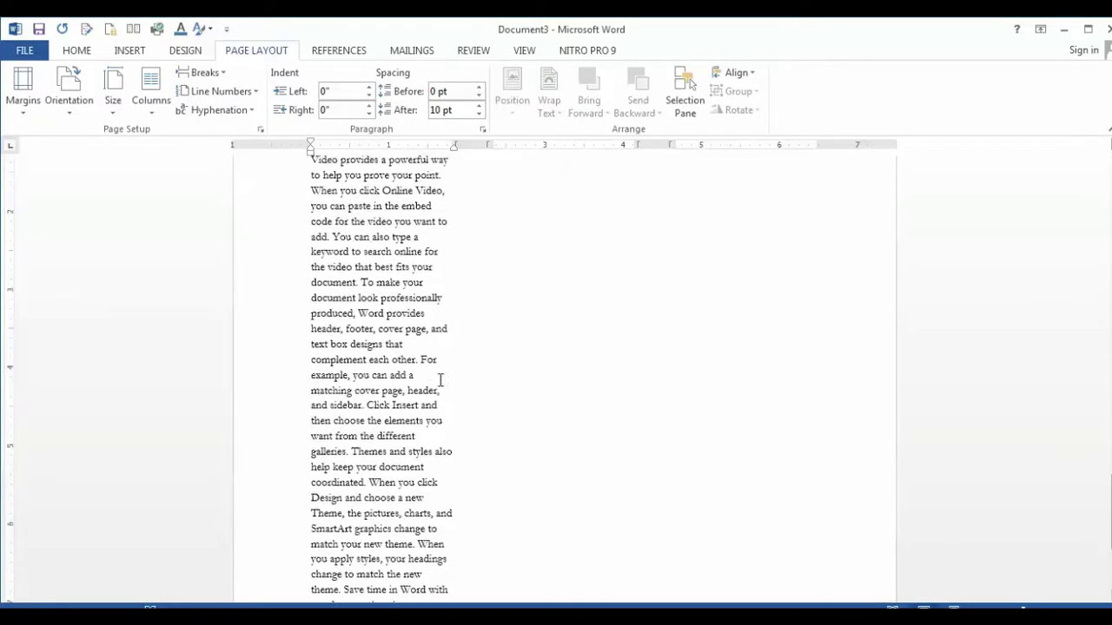
scroll(439, 379, up, 6)
scroll(436, 380, down, 5)
scroll(435, 369, down, 2)
scroll(433, 357, down, 5)
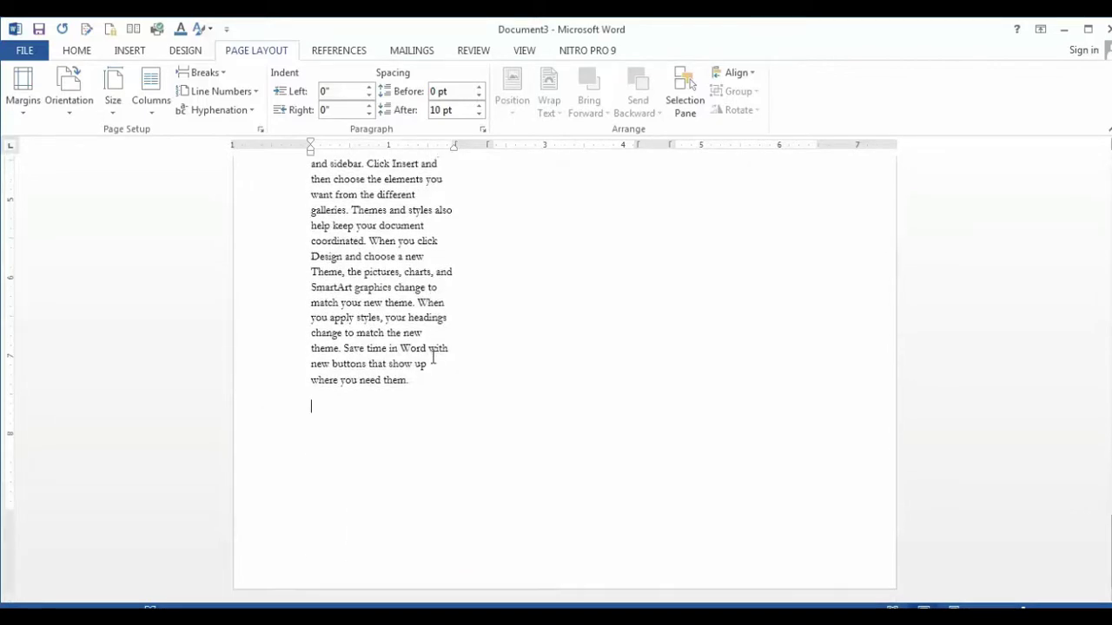
scroll(432, 357, up, 4)
scroll(431, 357, up, 7)
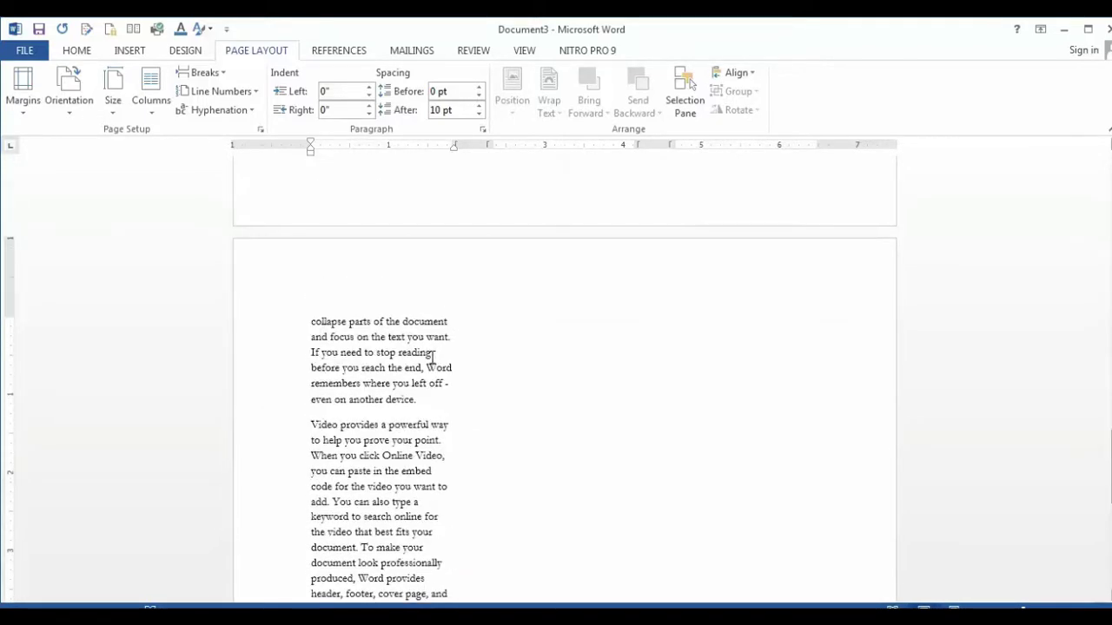
scroll(433, 355, down, 3)
scroll(435, 351, down, 2)
scroll(436, 350, down, 3)
scroll(439, 356, down, 4)
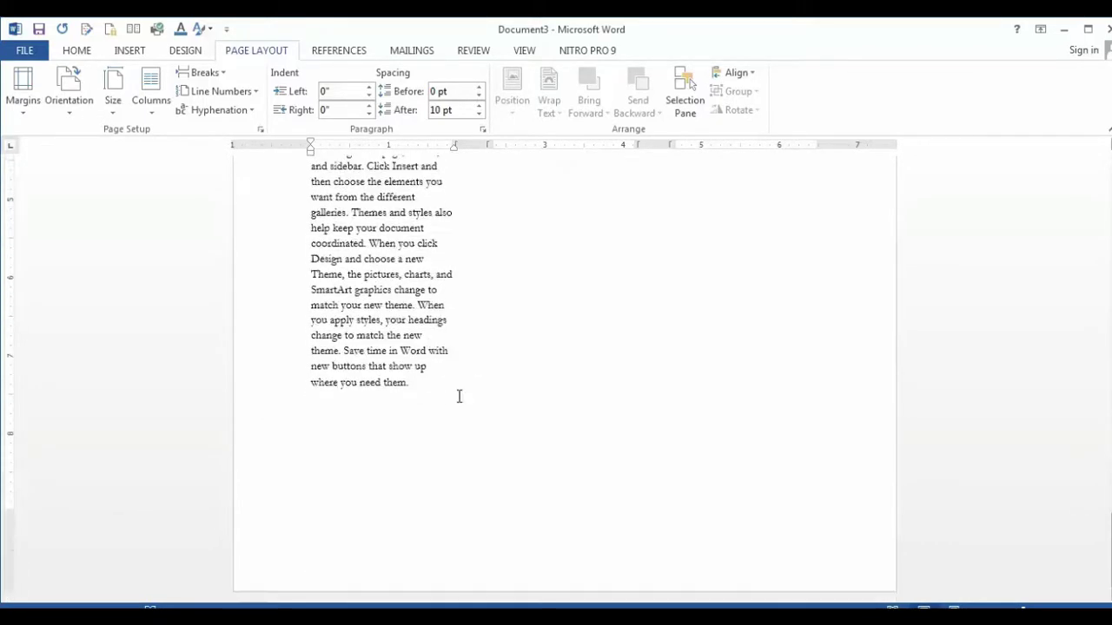
click(227, 76)
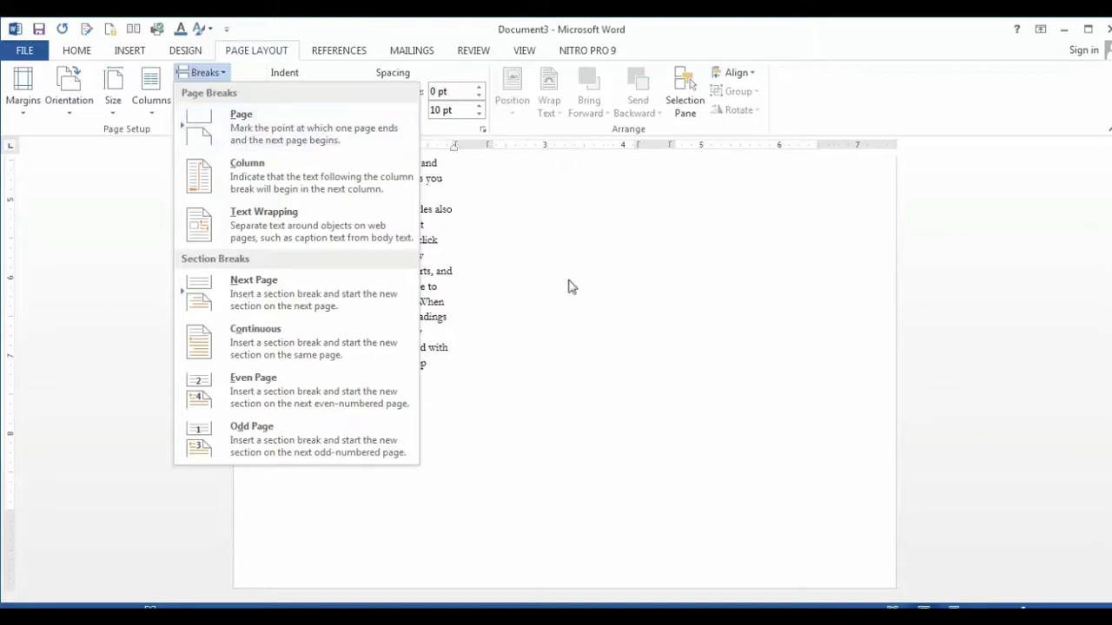
- Insert a page break before 'professionally produced' in the first column
click(558, 432)
scroll(557, 433, up, 3)
scroll(557, 433, up, 5)
scroll(556, 434, up, 5)
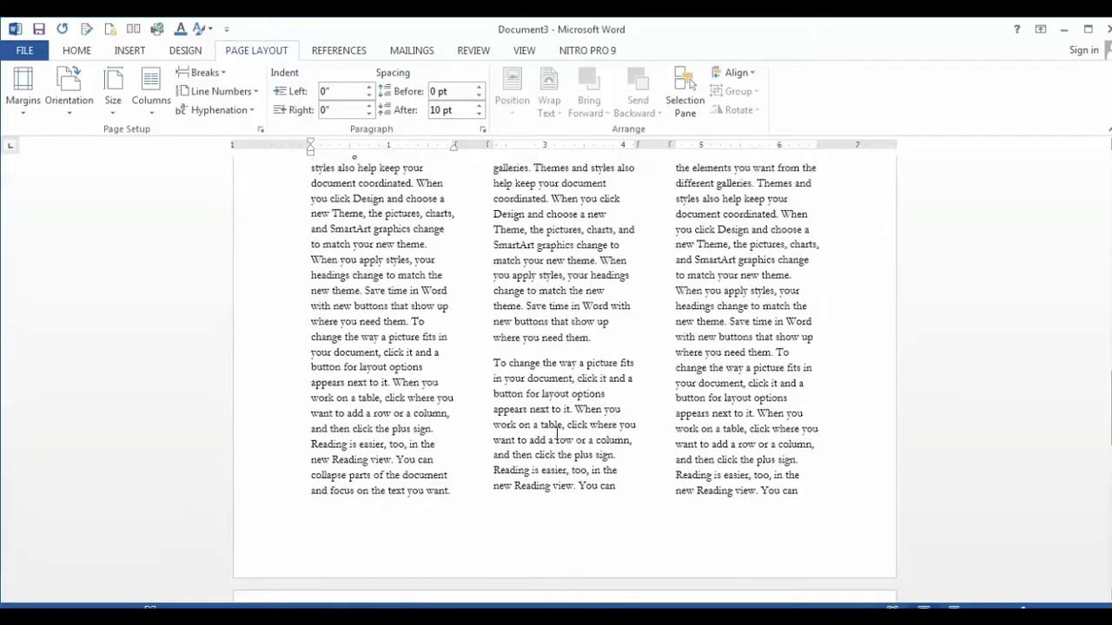
scroll(551, 436, up, 5)
scroll(548, 439, up, 1)
scroll(547, 438, up, 4)
scroll(547, 438, up, 3)
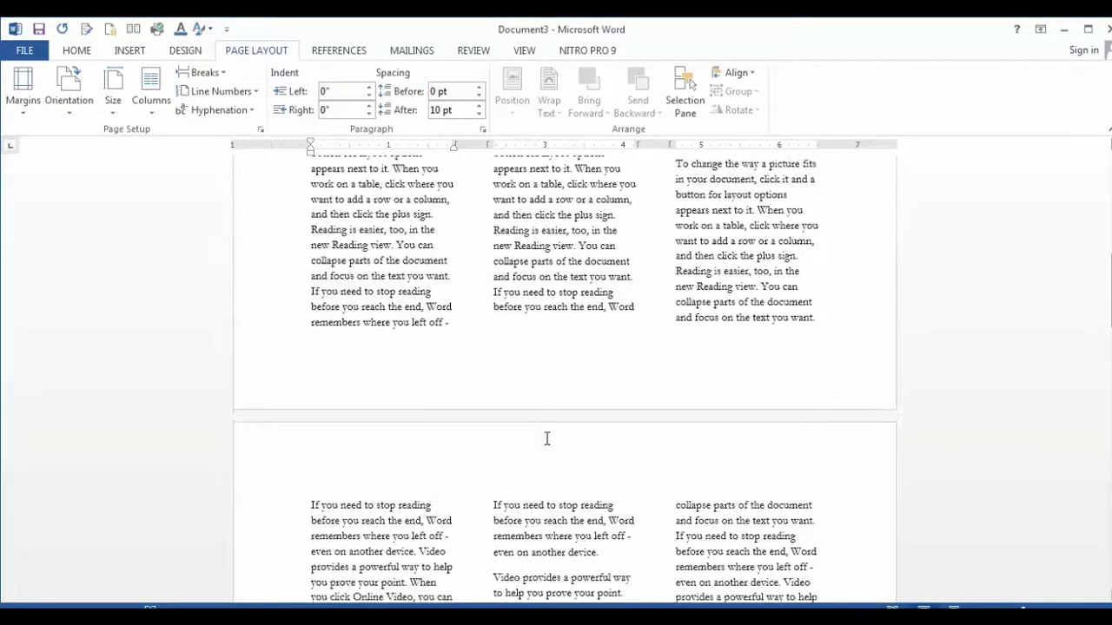
scroll(546, 437, down, 5)
scroll(435, 399, down, 3)
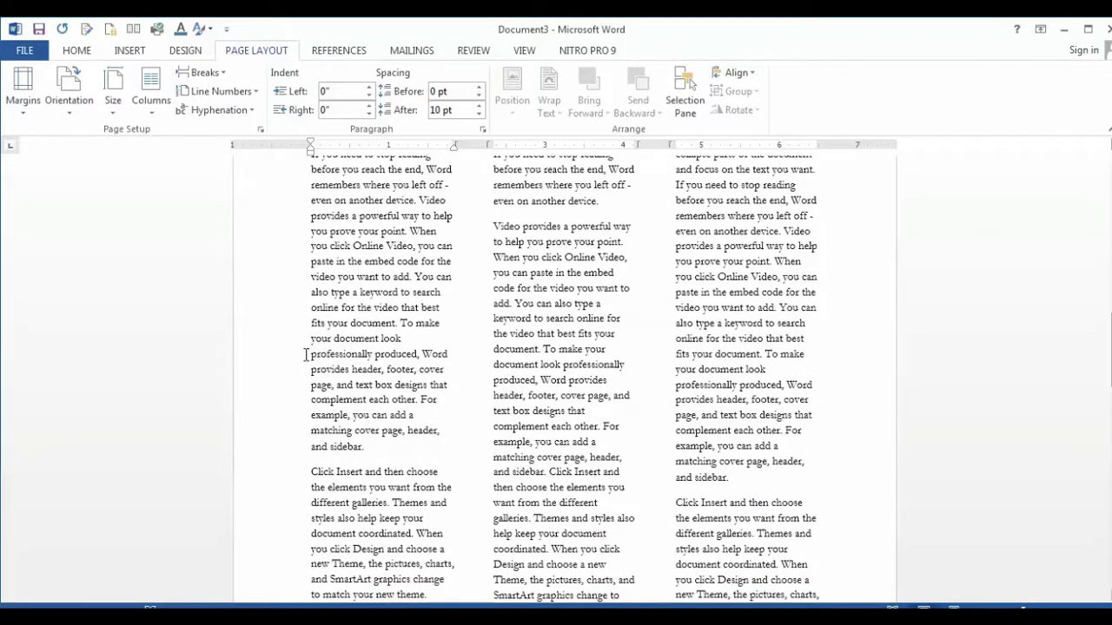
click(310, 354)
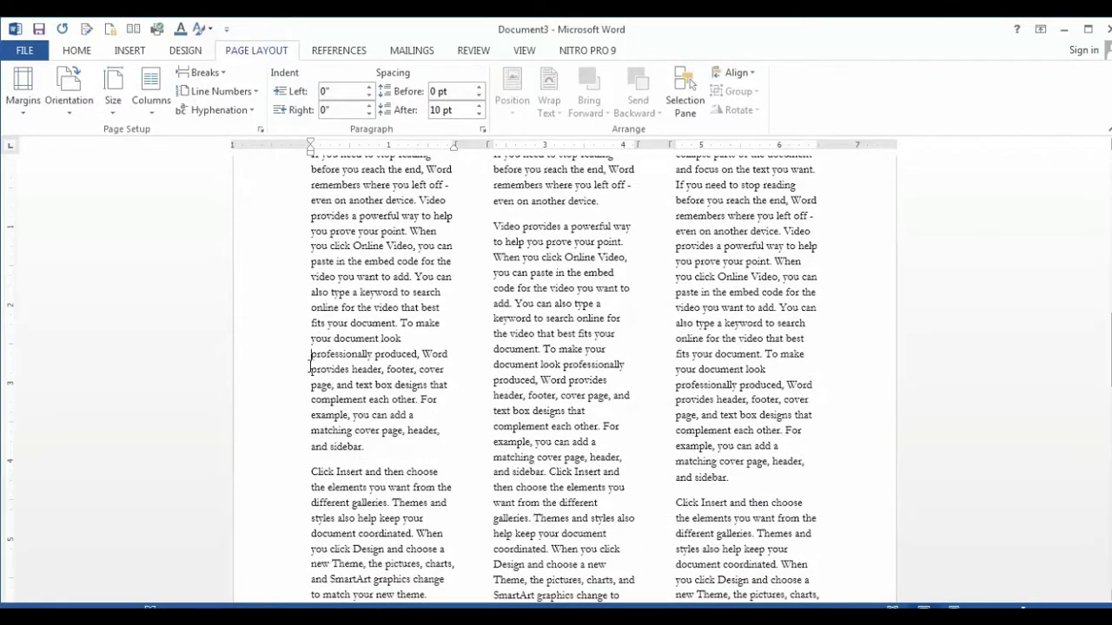
click(219, 78)
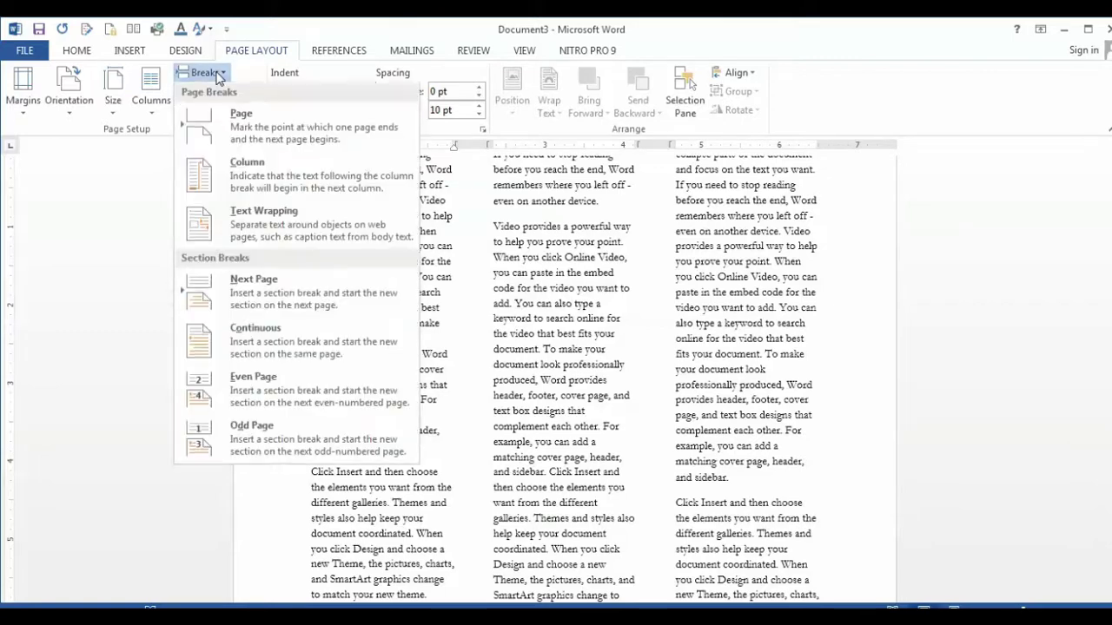
click(225, 130)
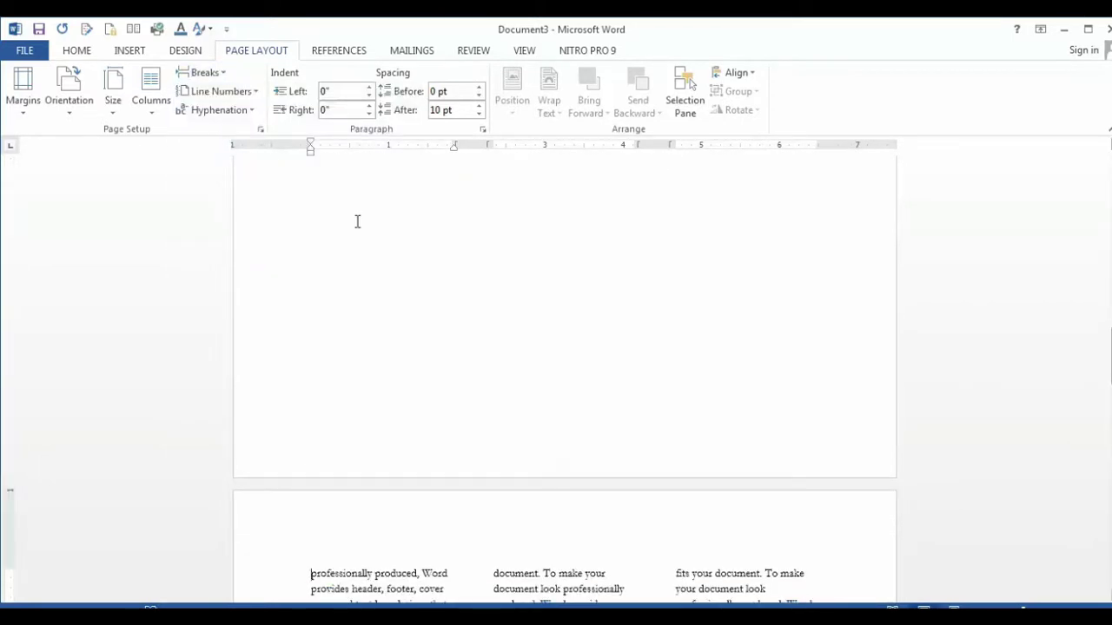
scroll(455, 461, down, 2)
scroll(415, 446, down, 2)
scroll(411, 443, down, 5)
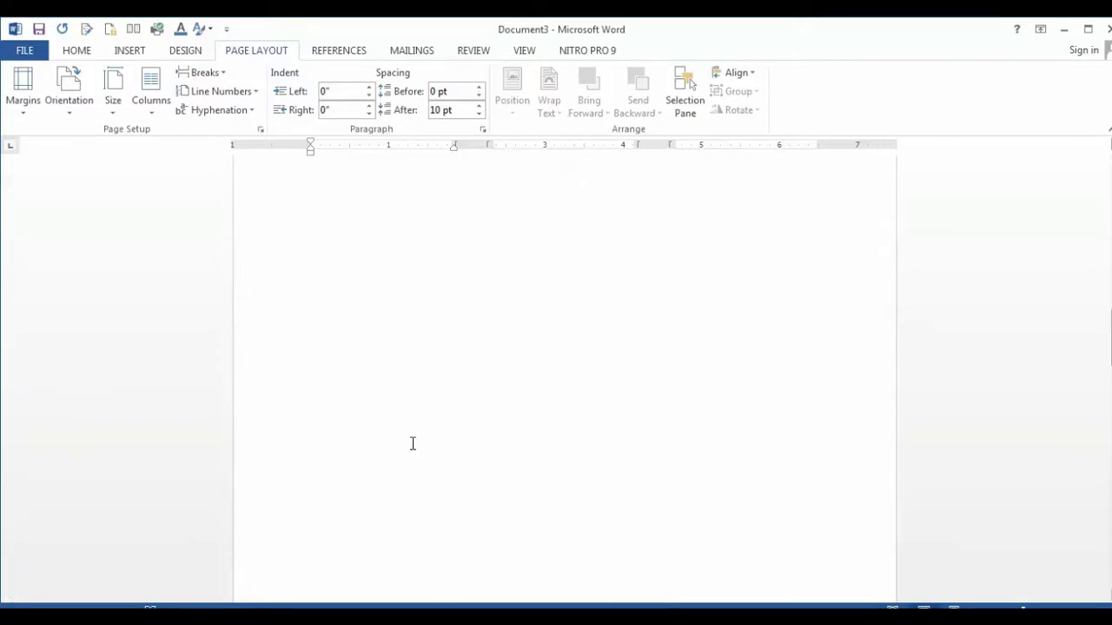
scroll(404, 446, up, 2)
scroll(405, 446, down, 1)
scroll(405, 446, down, 3)
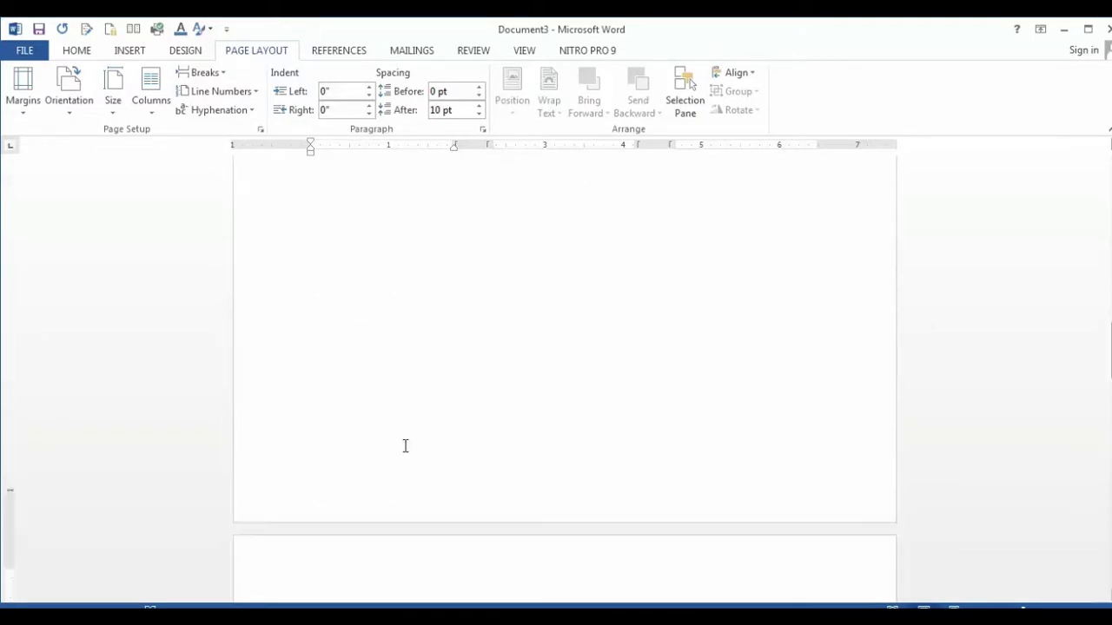
scroll(404, 445, down, 2)
scroll(404, 445, down, 5)
scroll(405, 445, down, 5)
scroll(400, 454, down, 3)
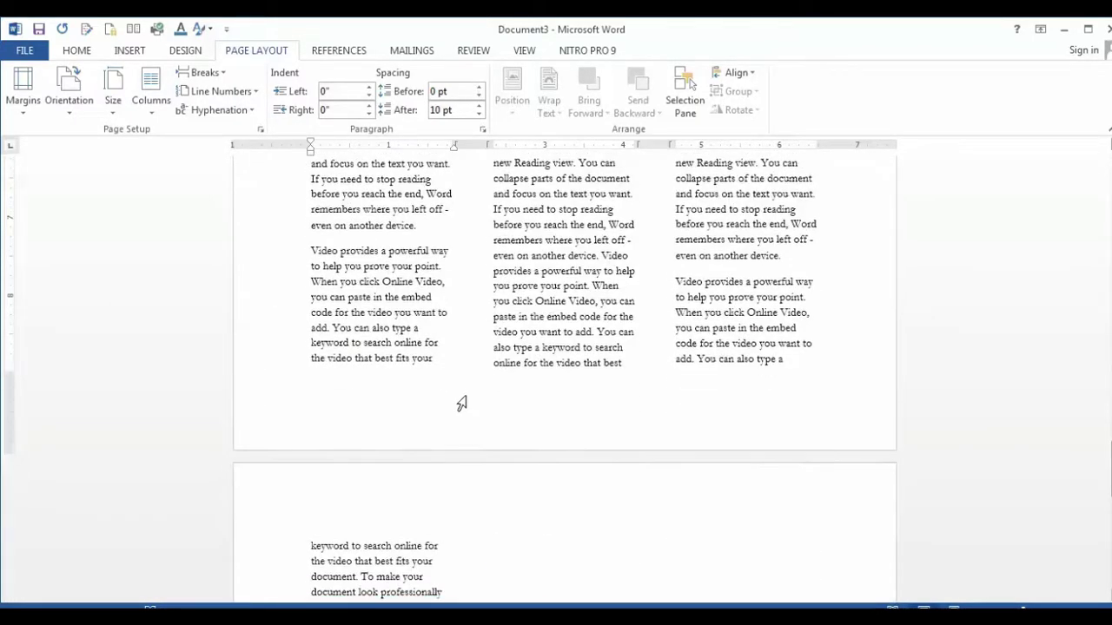
scroll(460, 397, down, 3)
scroll(460, 521, down, 1)
scroll(457, 530, down, 3)
scroll(452, 531, down, 4)
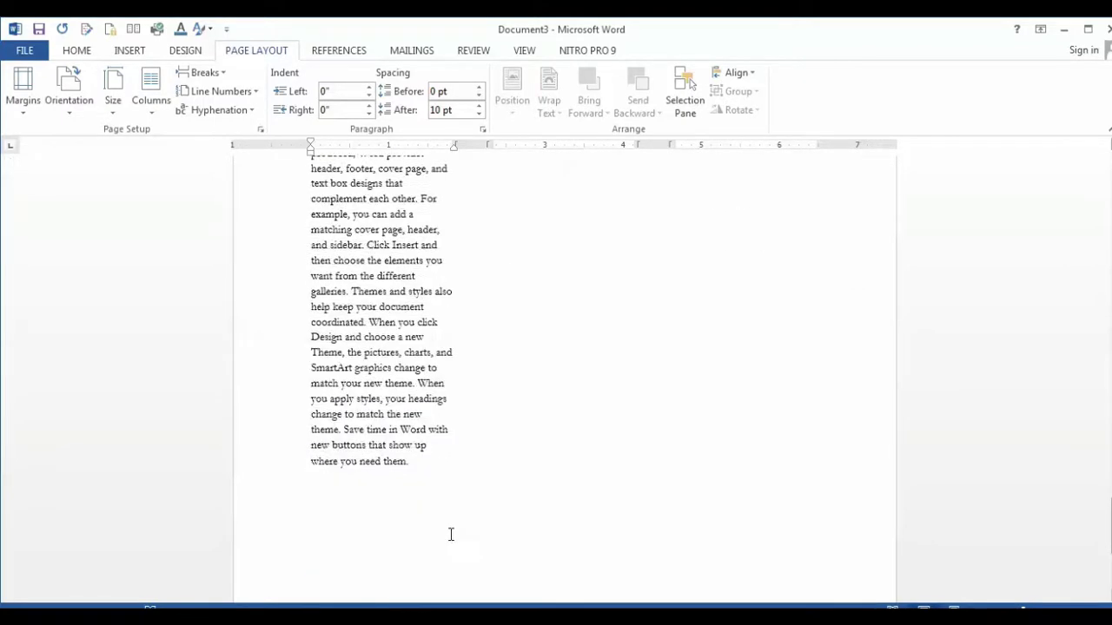
scroll(439, 469, down, 1)
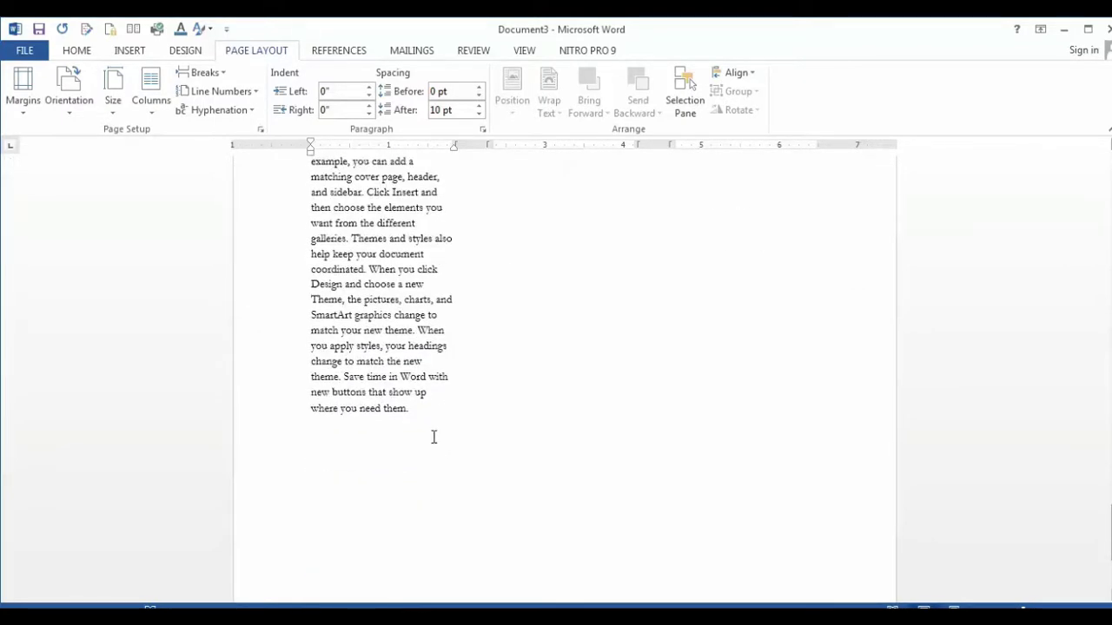
- Insert a column break so the text continues in the next column
click(227, 74)
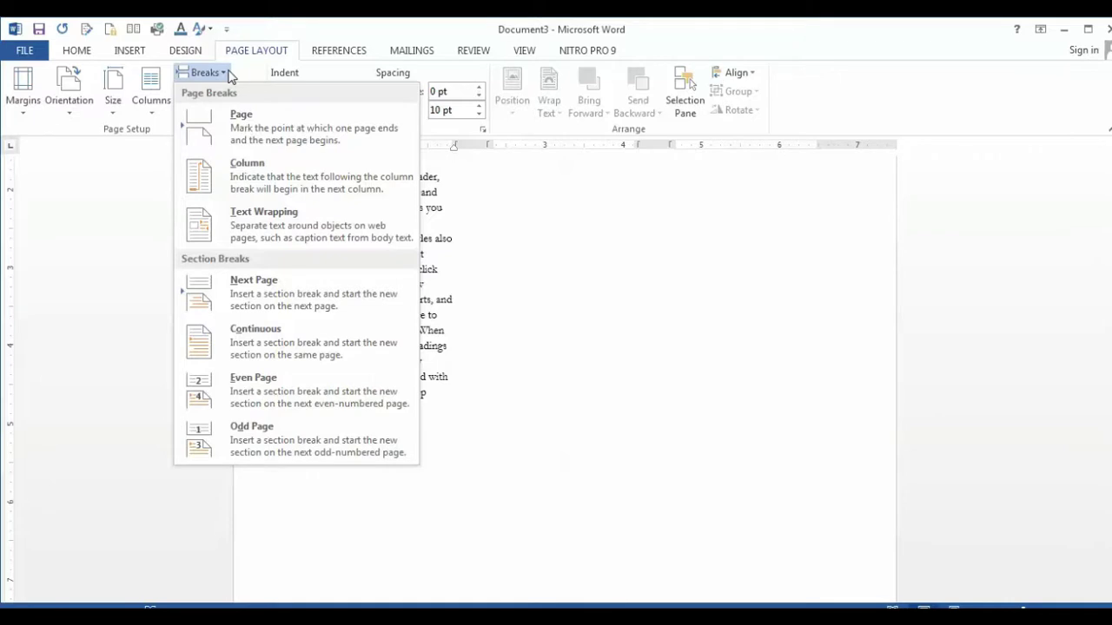
click(484, 465)
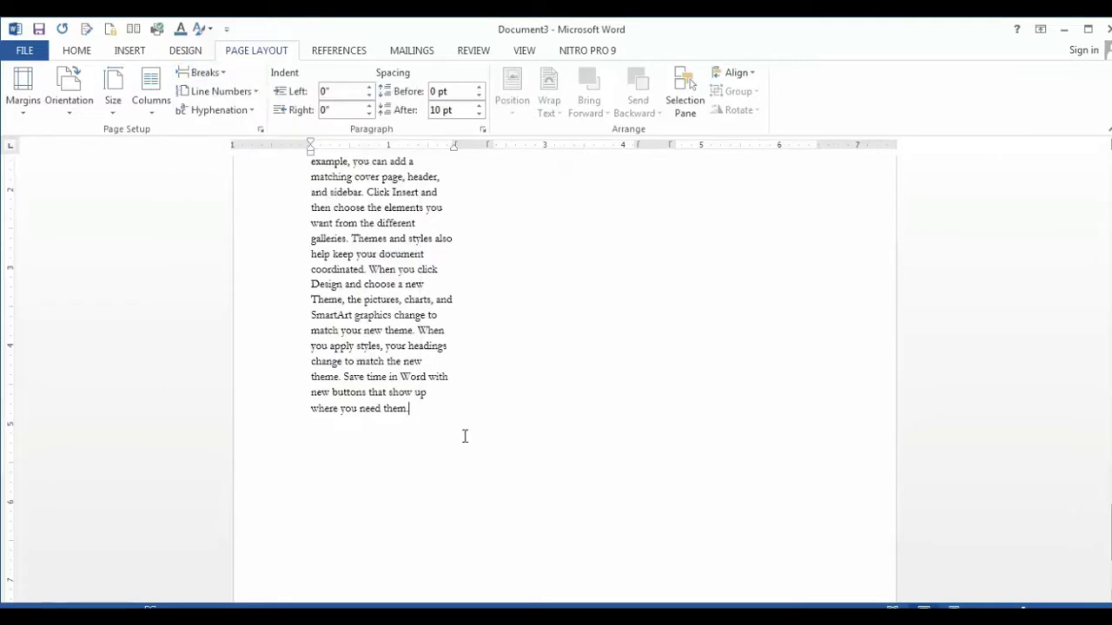
text(jjjjjjjjjjjjjjjjjjjjjjjjjj)
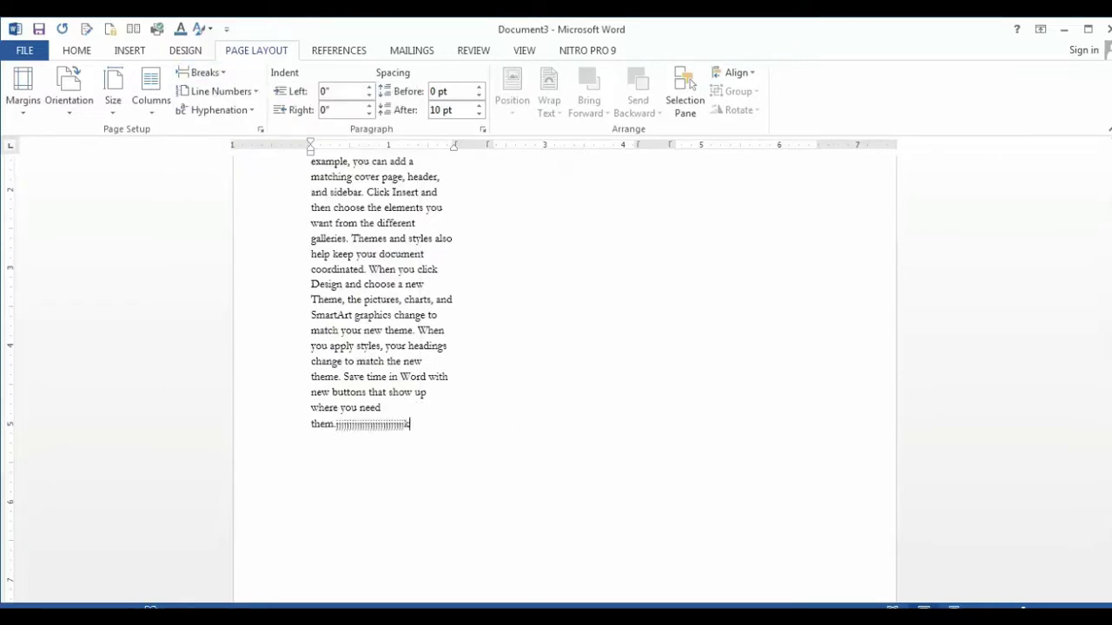
text(kkkkkkkkkkkh)
scroll(579, 425, up, 2)
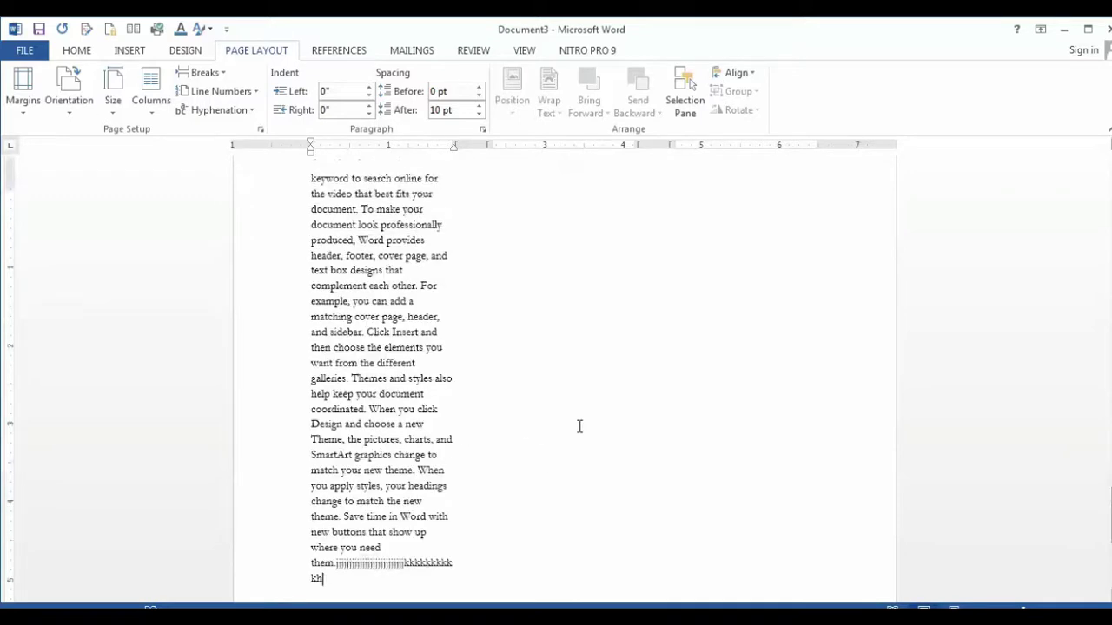
scroll(527, 375, up, 4)
scroll(526, 385, down, 3)
scroll(526, 384, down, 3)
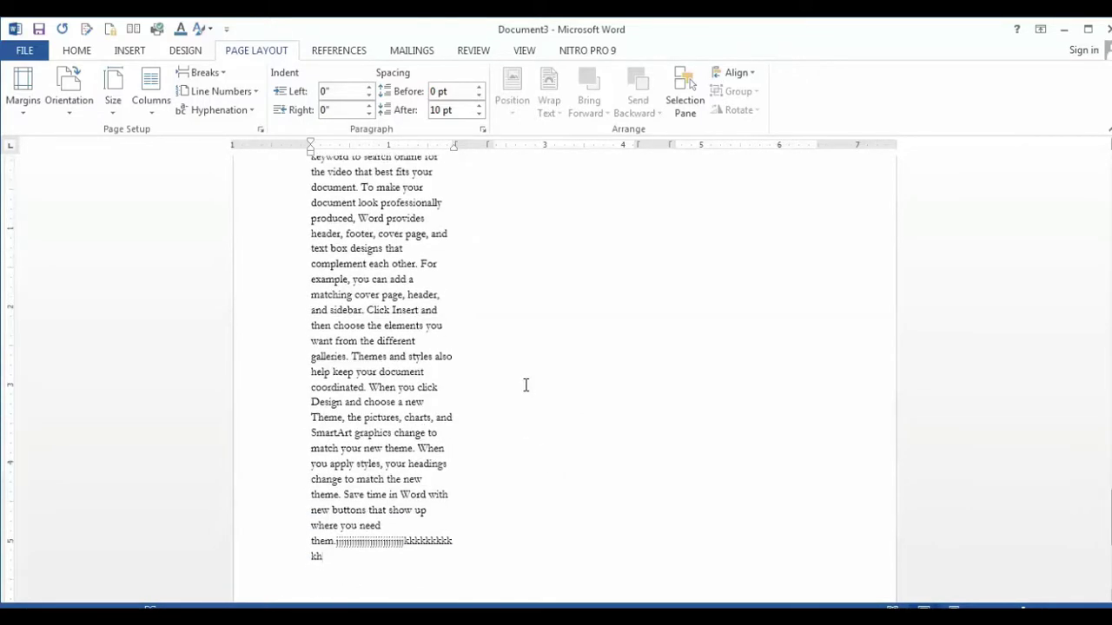
scroll(527, 384, down, 2)
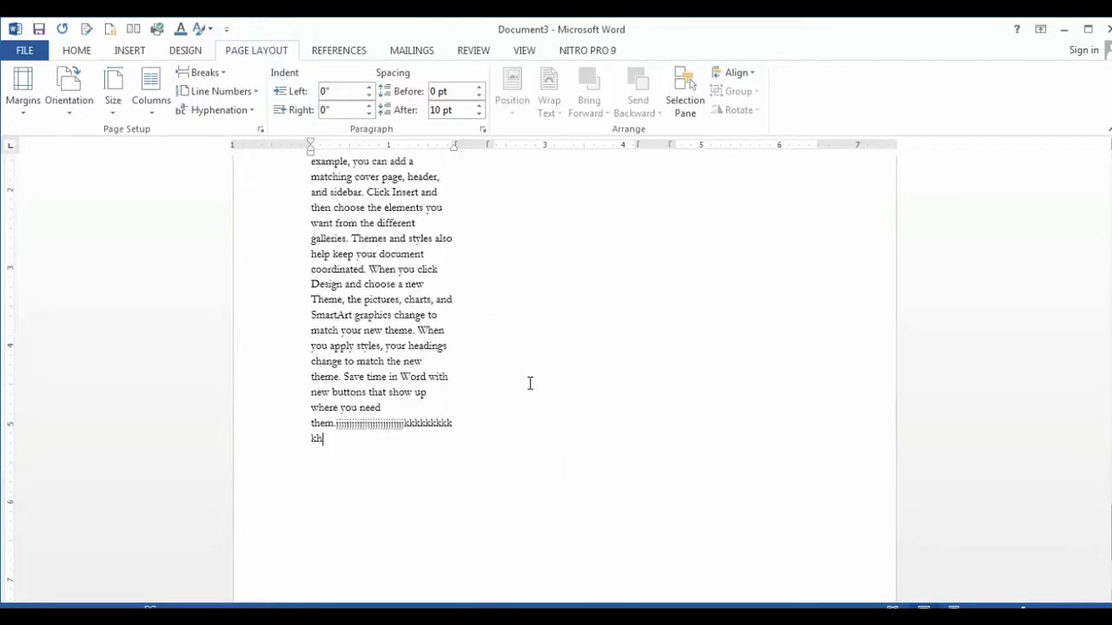
click(224, 77)
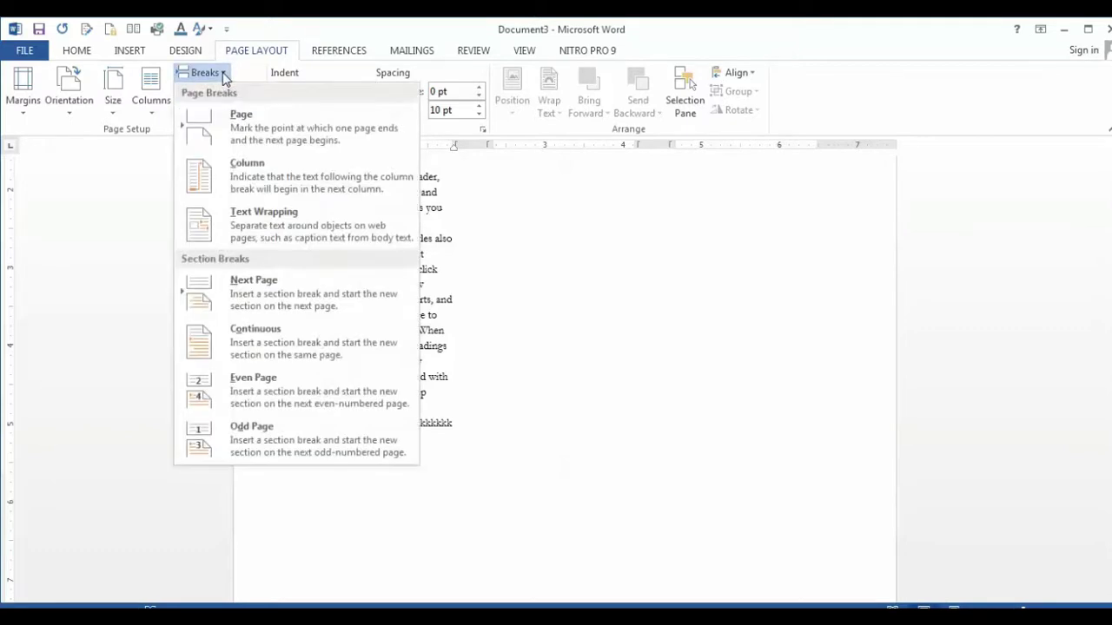
click(244, 162)
text(=rand(5,5)
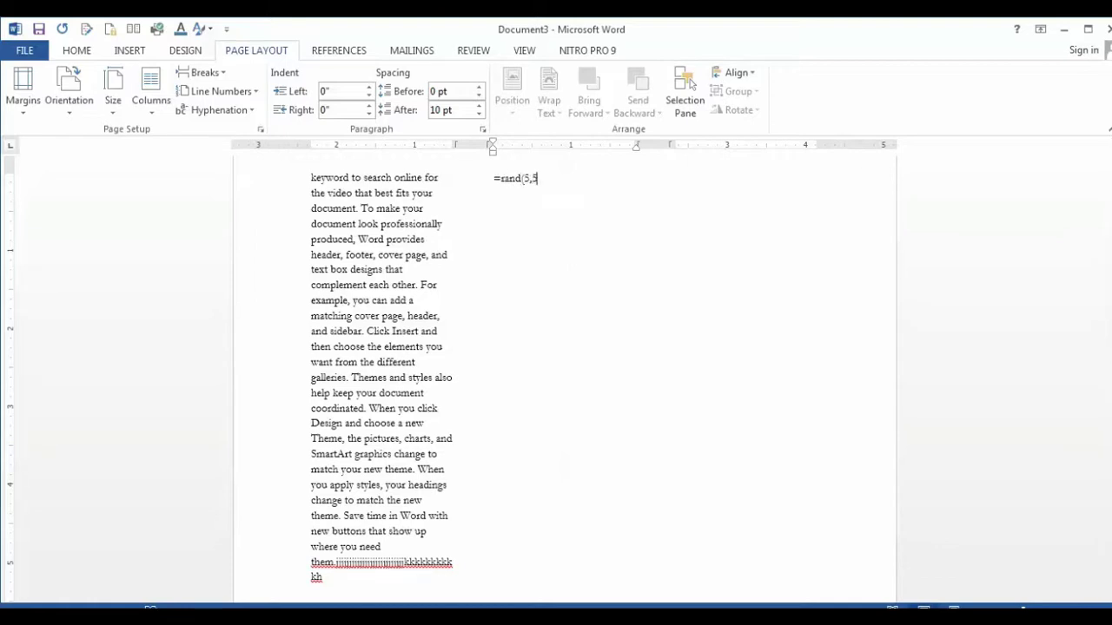
- Expand the =rand(5,5) formula into sample paragraphs and reflow the text into one column
text())
key(Return)
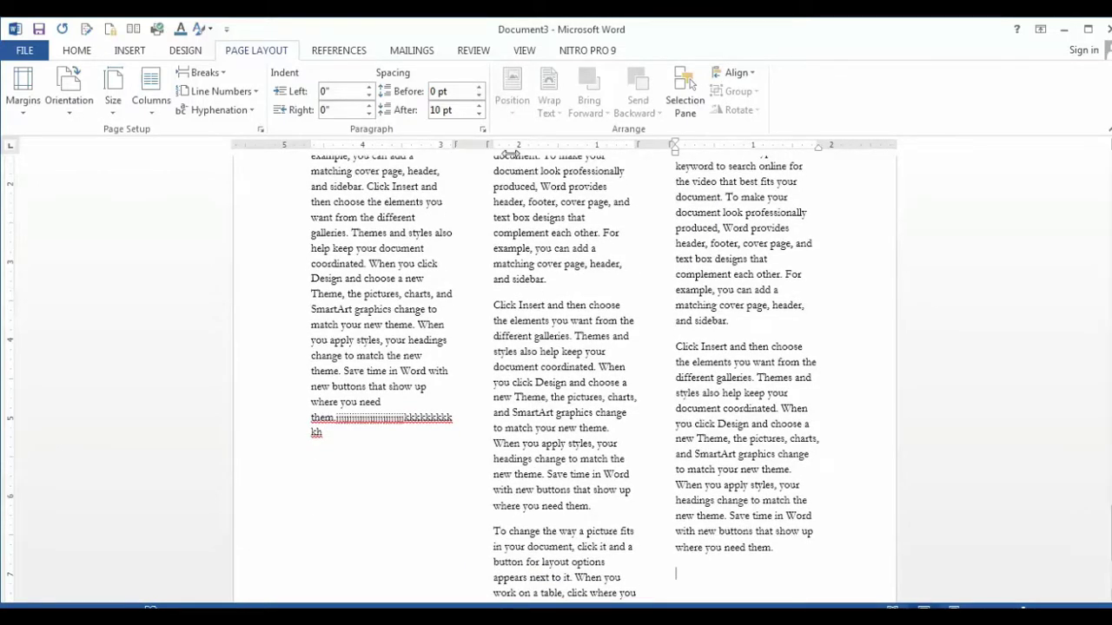
click(152, 111)
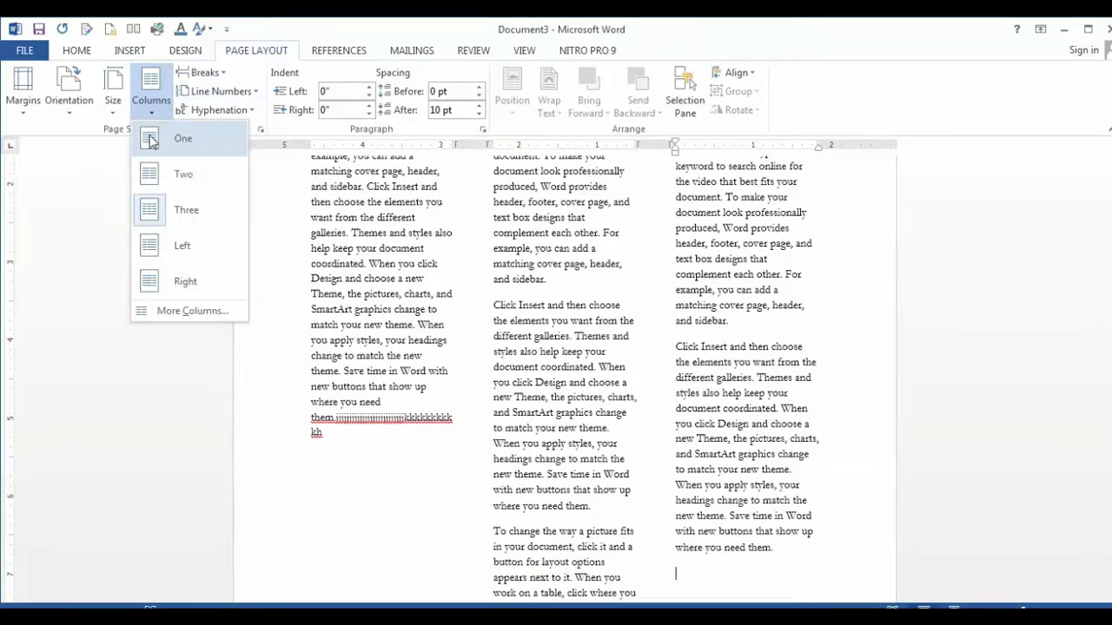
click(151, 140)
scroll(435, 308, up, 10)
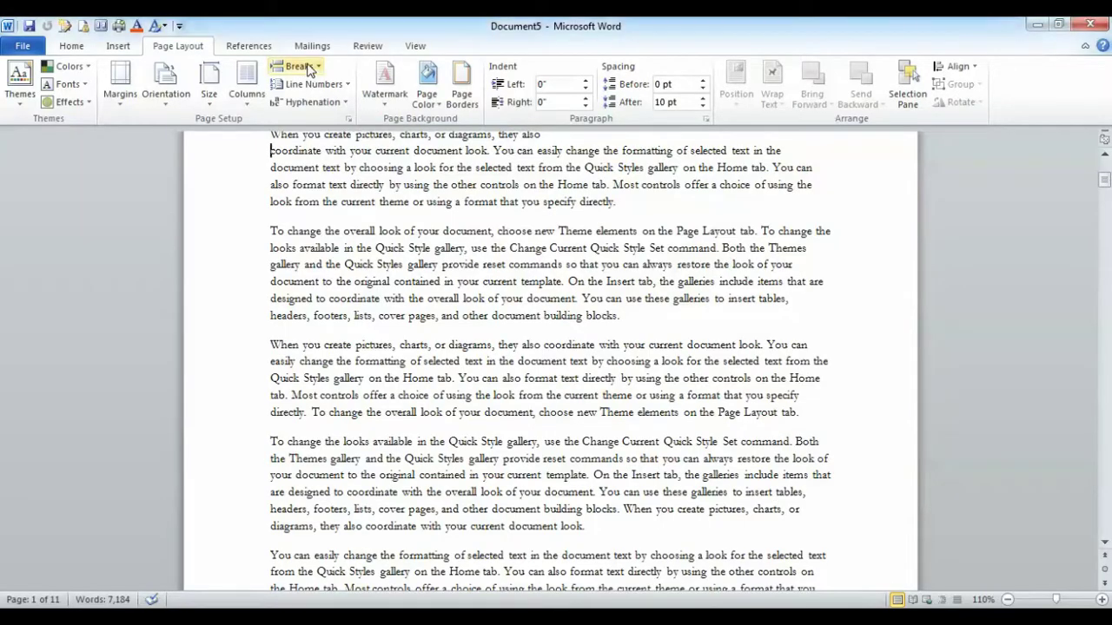
- Insert a text-wrapping break before 'choosing a look for the selected text'
click(300, 66)
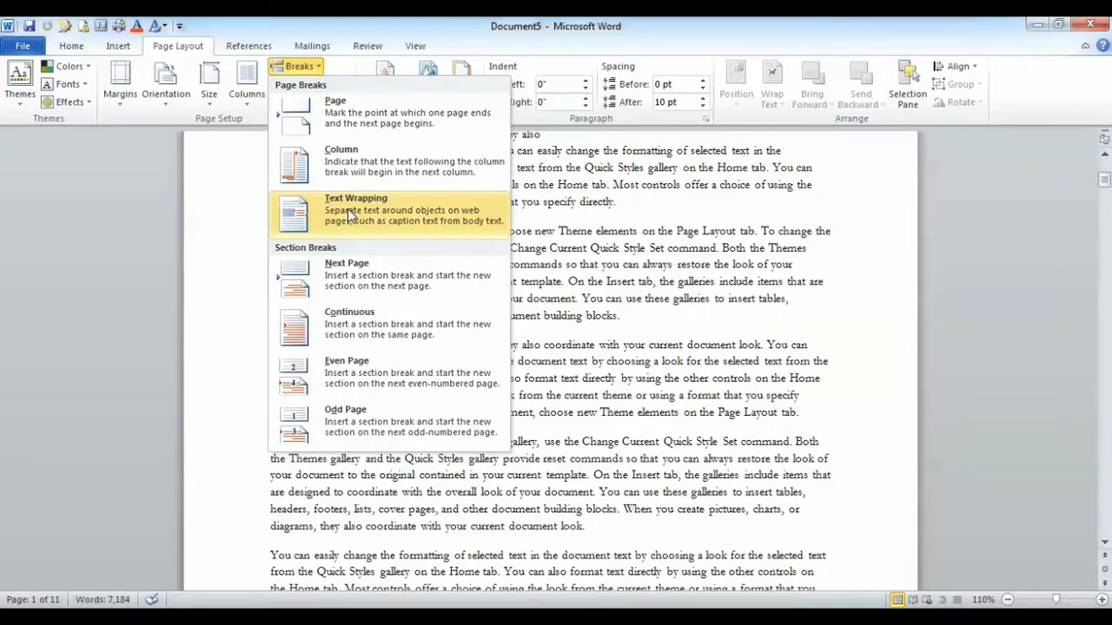
click(631, 415)
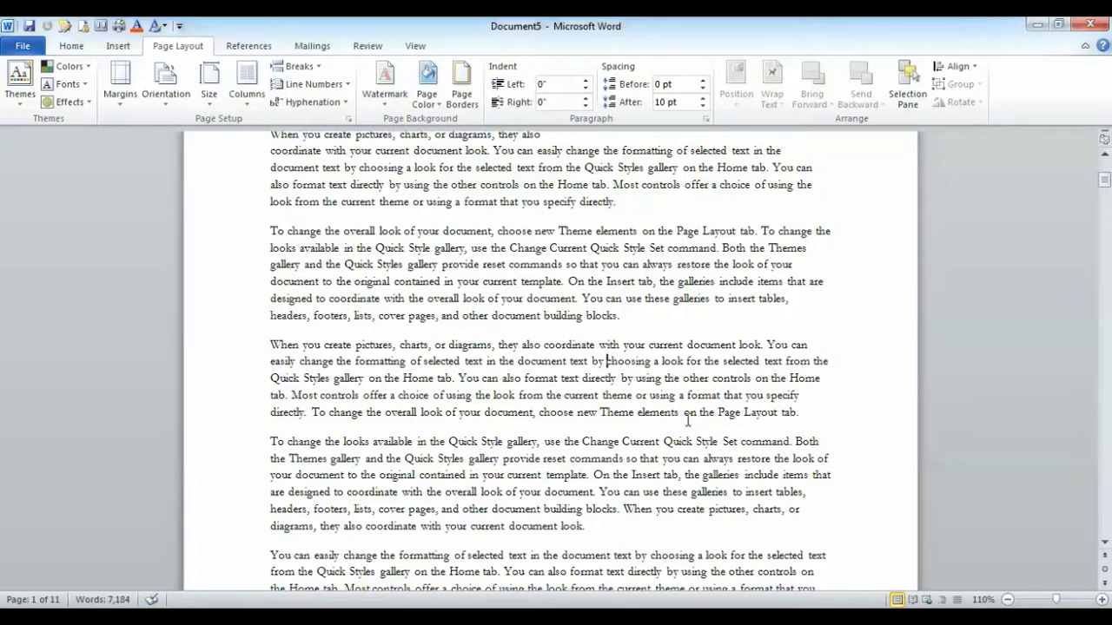
click(320, 70)
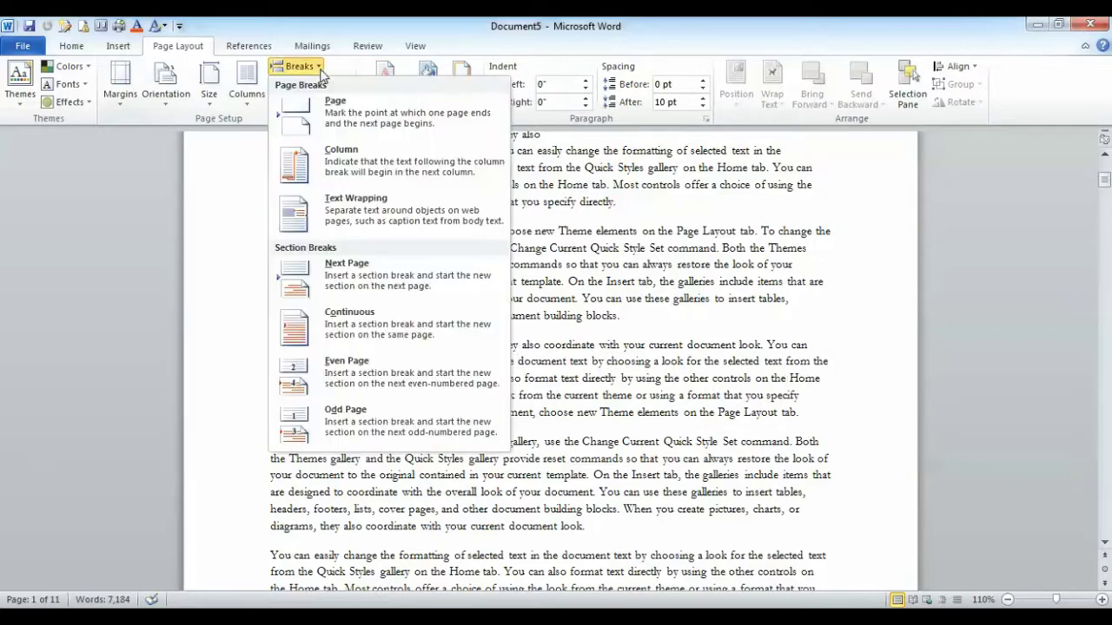
click(352, 208)
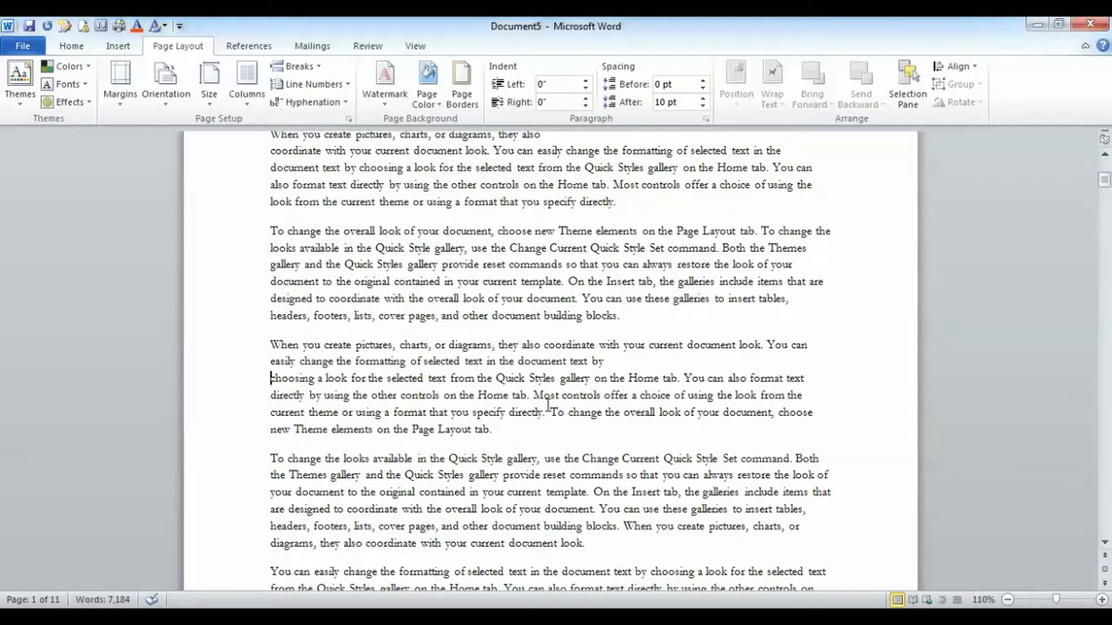
click(300, 66)
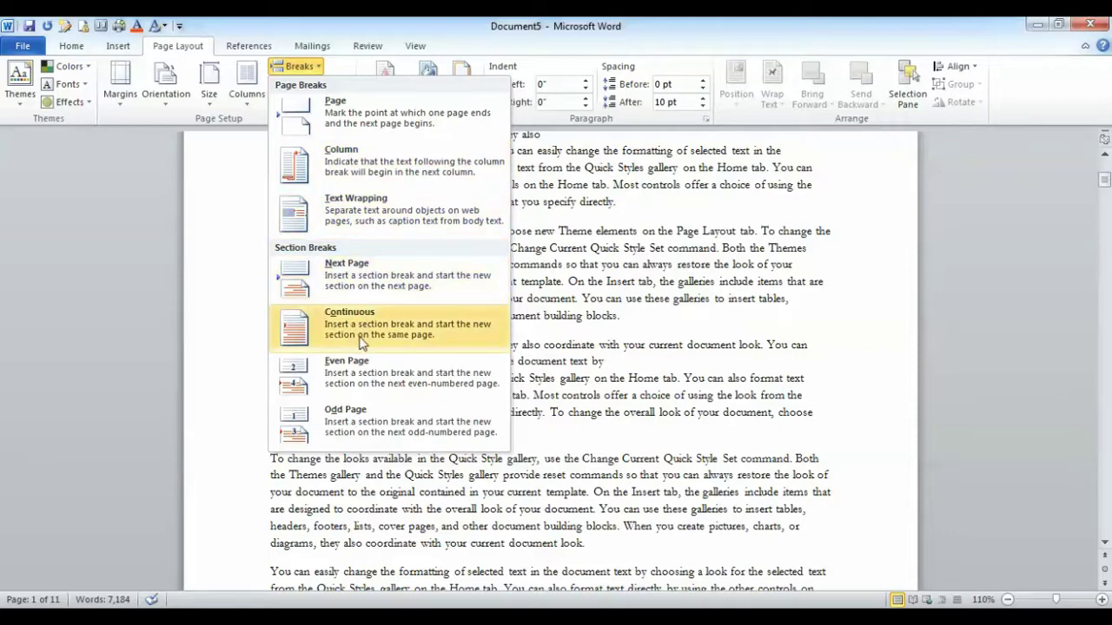
scroll(588, 337, up, 3)
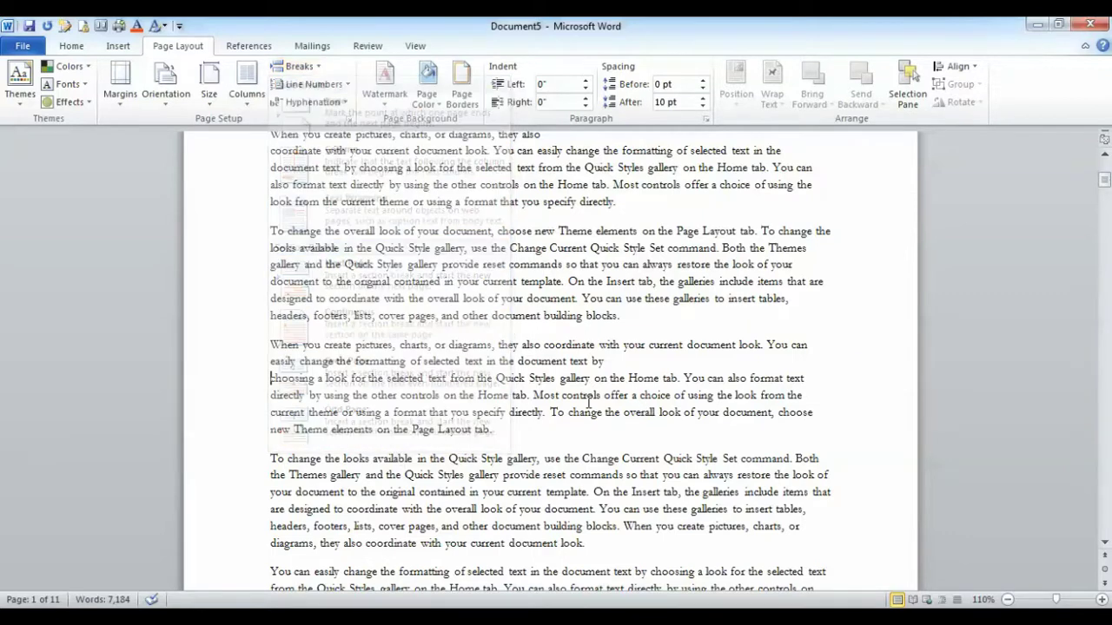
scroll(573, 356, up, 3)
scroll(561, 373, up, 3)
scroll(545, 396, up, 2)
scroll(545, 395, down, 4)
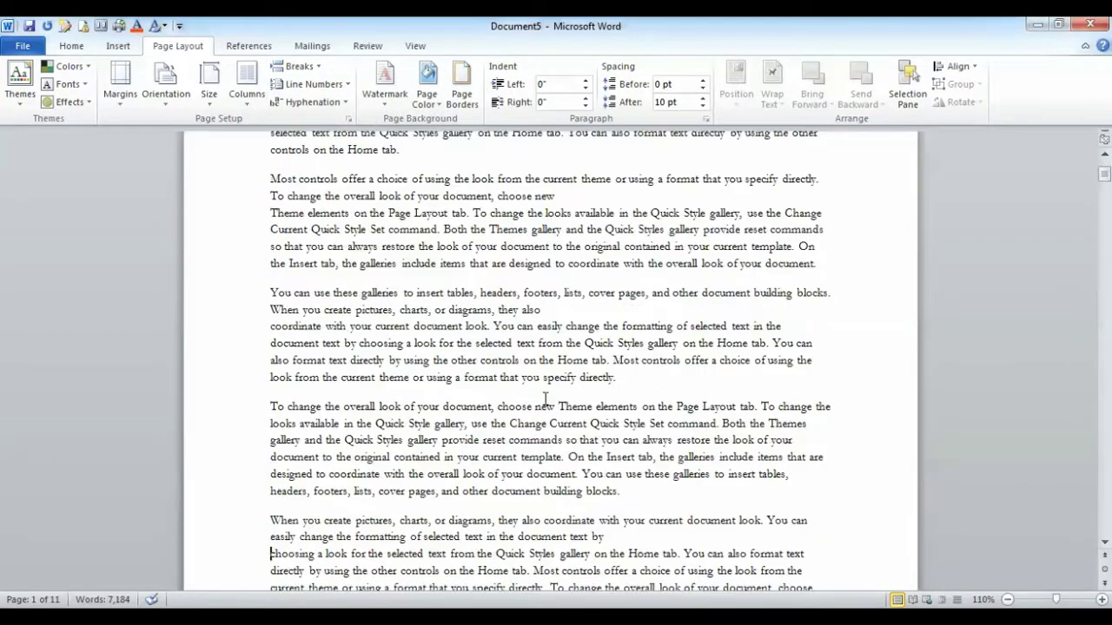
scroll(546, 398, down, 5)
scroll(545, 401, down, 5)
scroll(544, 407, down, 1)
scroll(542, 405, down, 4)
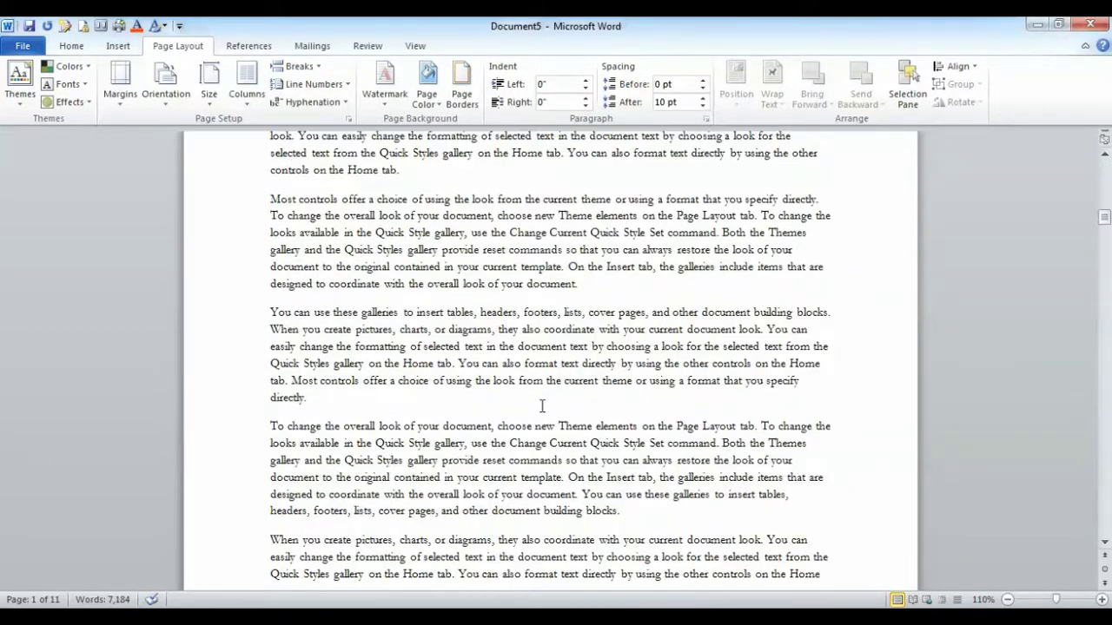
scroll(538, 405, down, 5)
scroll(538, 405, down, 5)
scroll(487, 395, down, 3)
scroll(446, 385, down, 5)
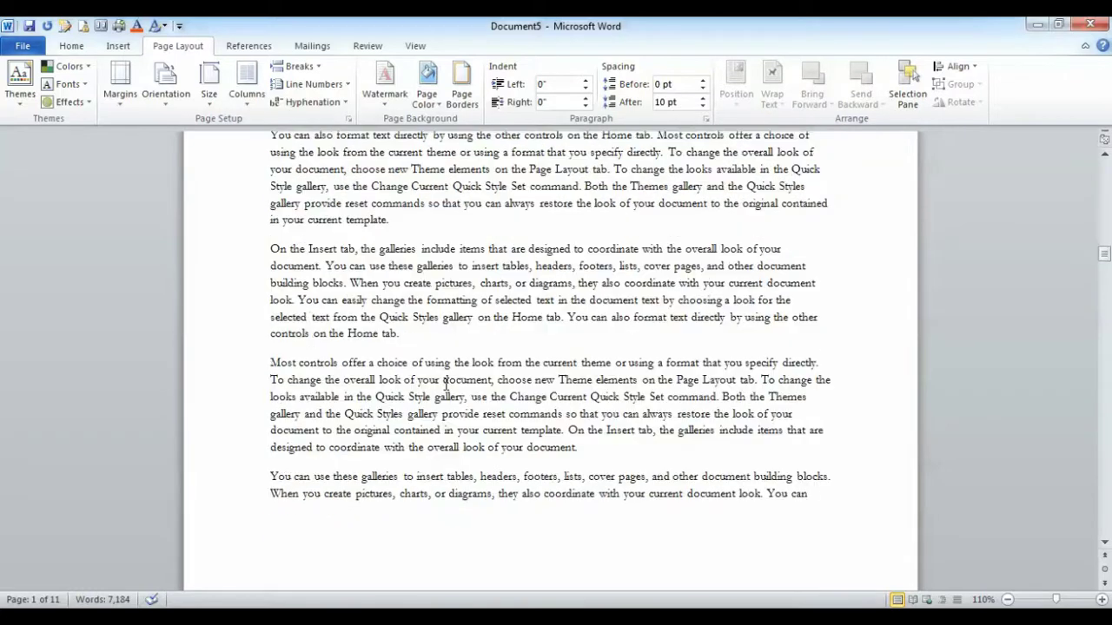
scroll(445, 384, down, 5)
scroll(446, 384, down, 4)
scroll(445, 385, down, 3)
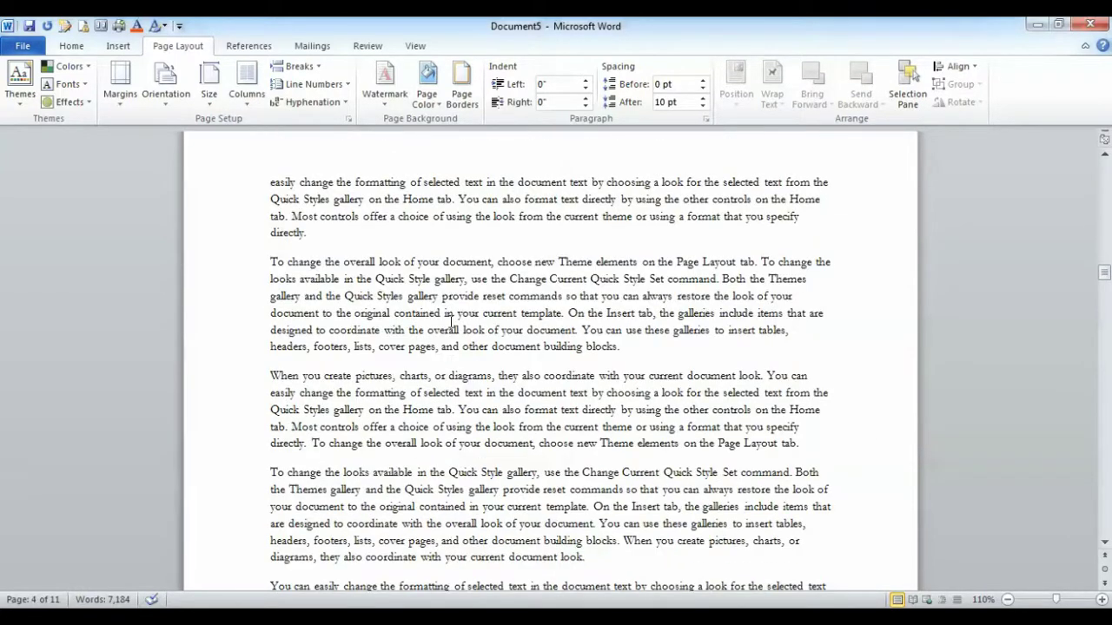
- Add Plain Number 3 page numbers at the bottom right and close the footer
click(305, 69)
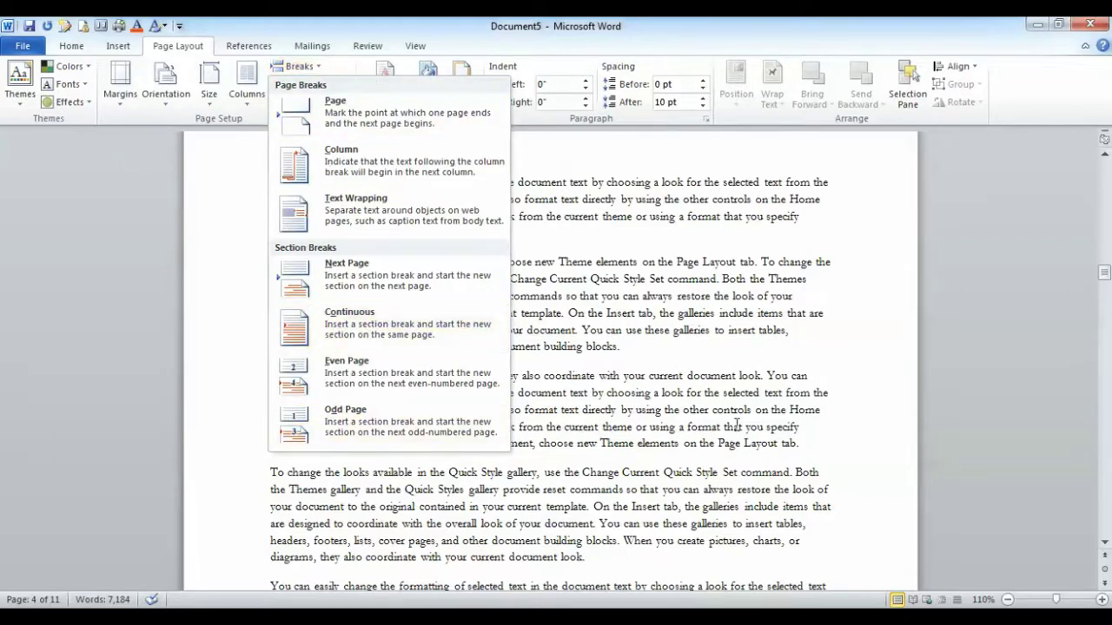
click(509, 245)
click(73, 45)
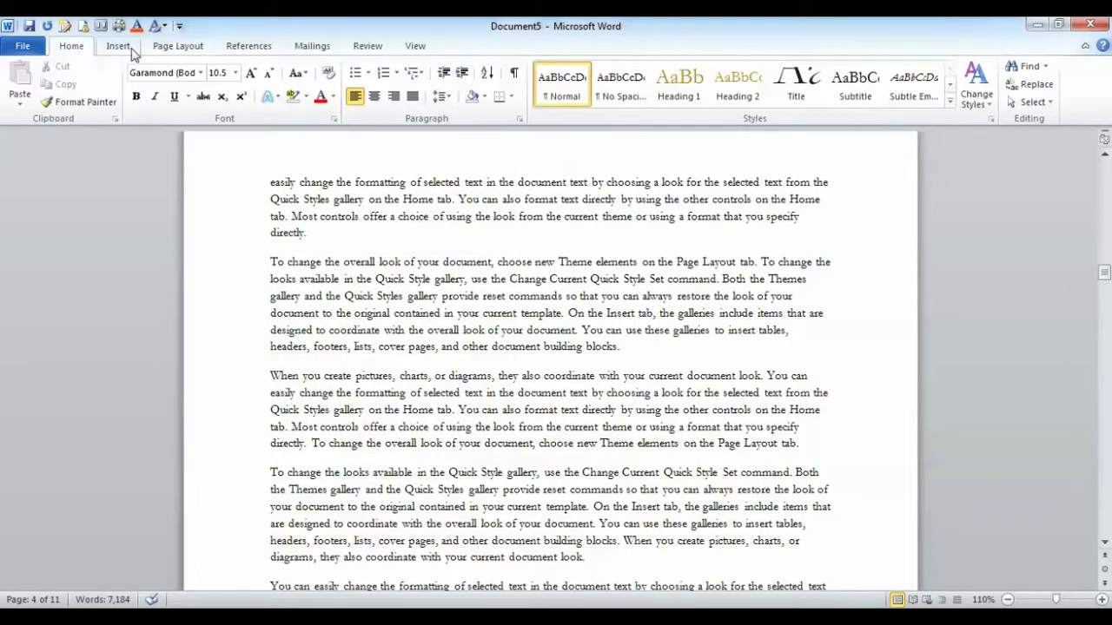
click(118, 45)
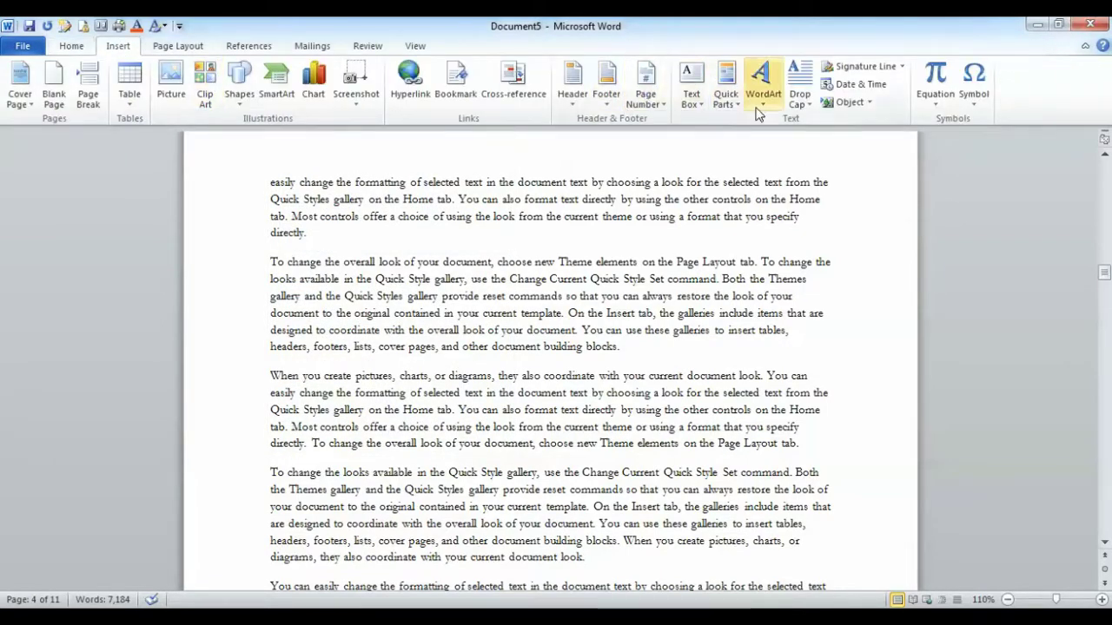
click(660, 104)
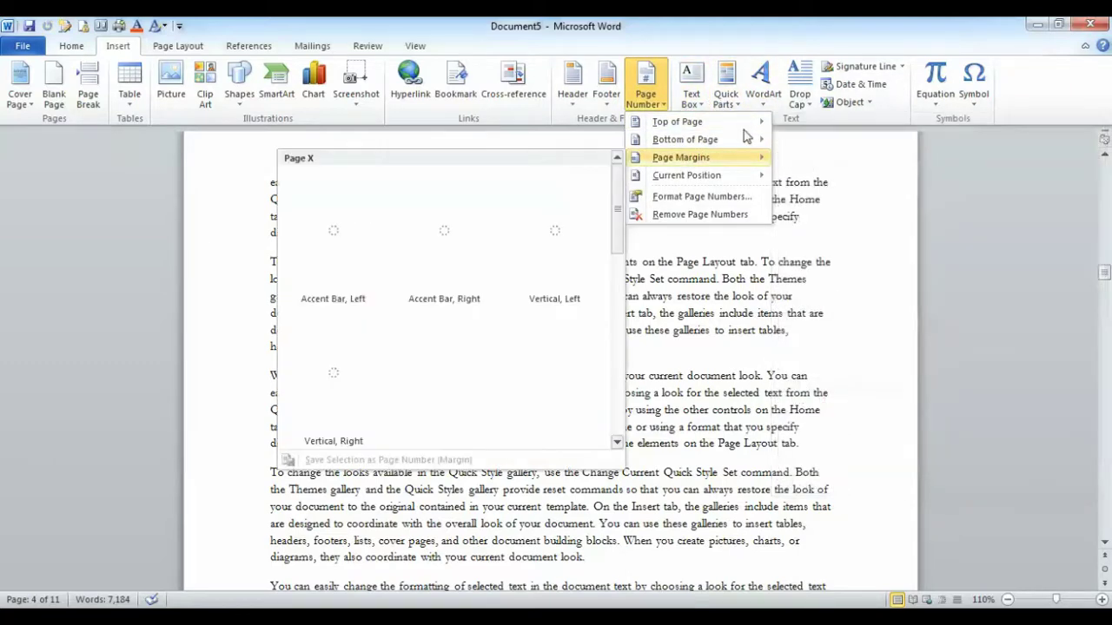
mouse_move(684, 139)
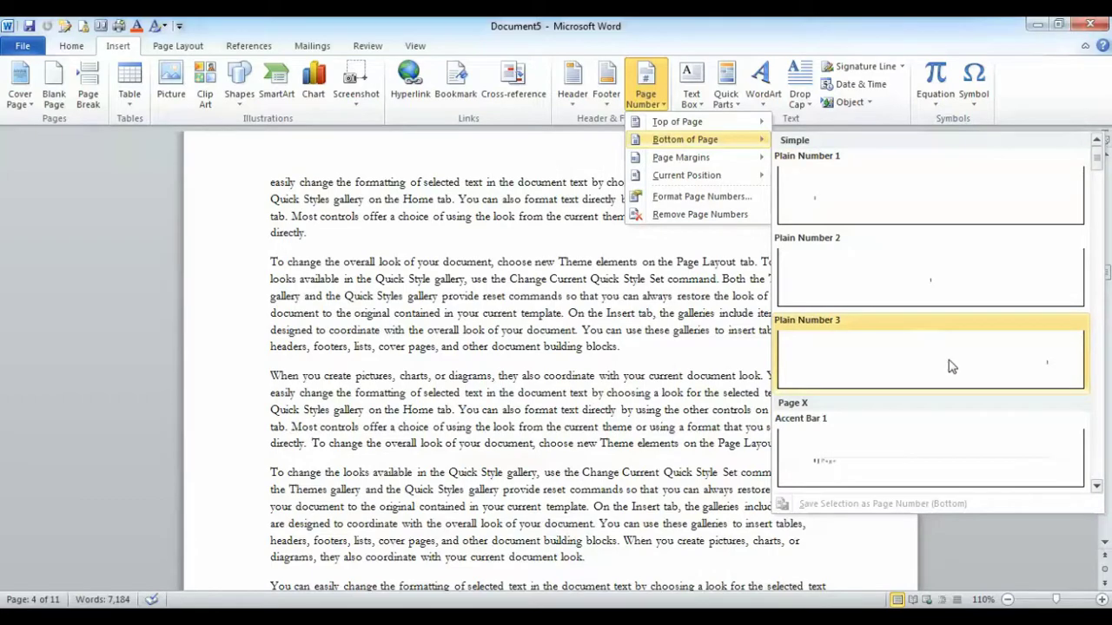
click(949, 363)
click(758, 103)
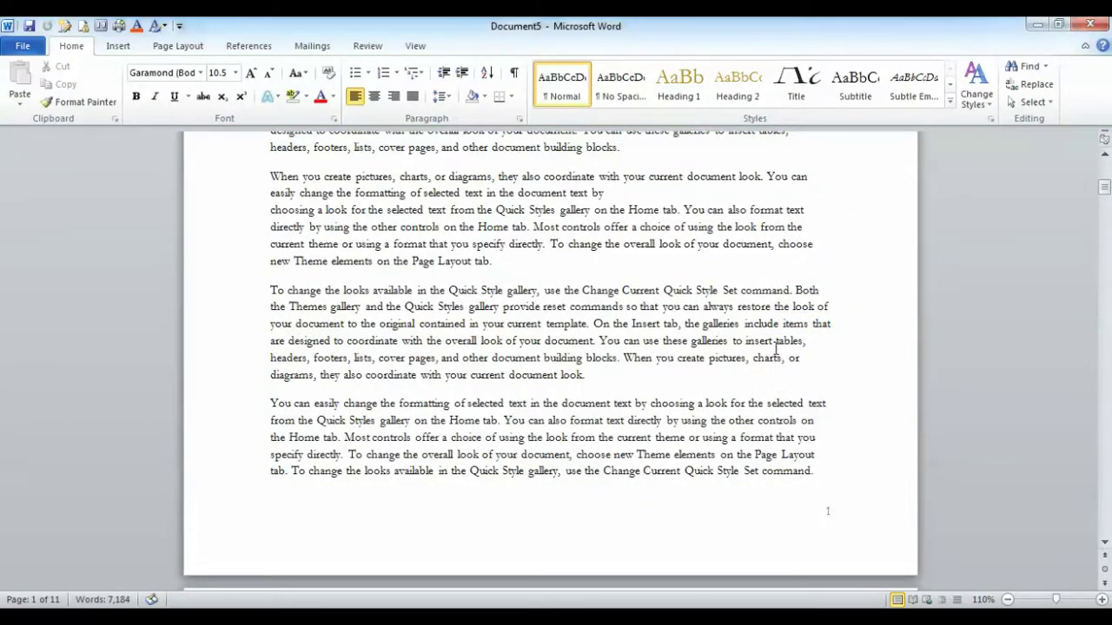
- Insert a Next Page section break after the last paragraph on page 4
scroll(777, 349, down, 7)
scroll(776, 348, down, 5)
scroll(775, 348, down, 5)
scroll(775, 350, down, 5)
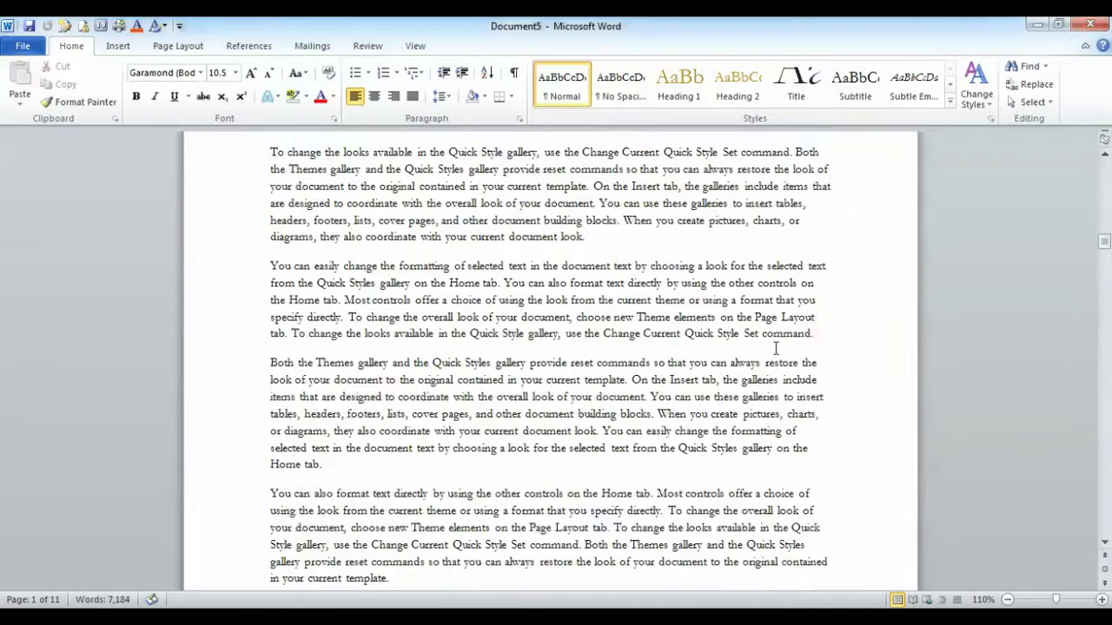
scroll(777, 352, down, 5)
scroll(777, 355, down, 4)
scroll(744, 420, down, 3)
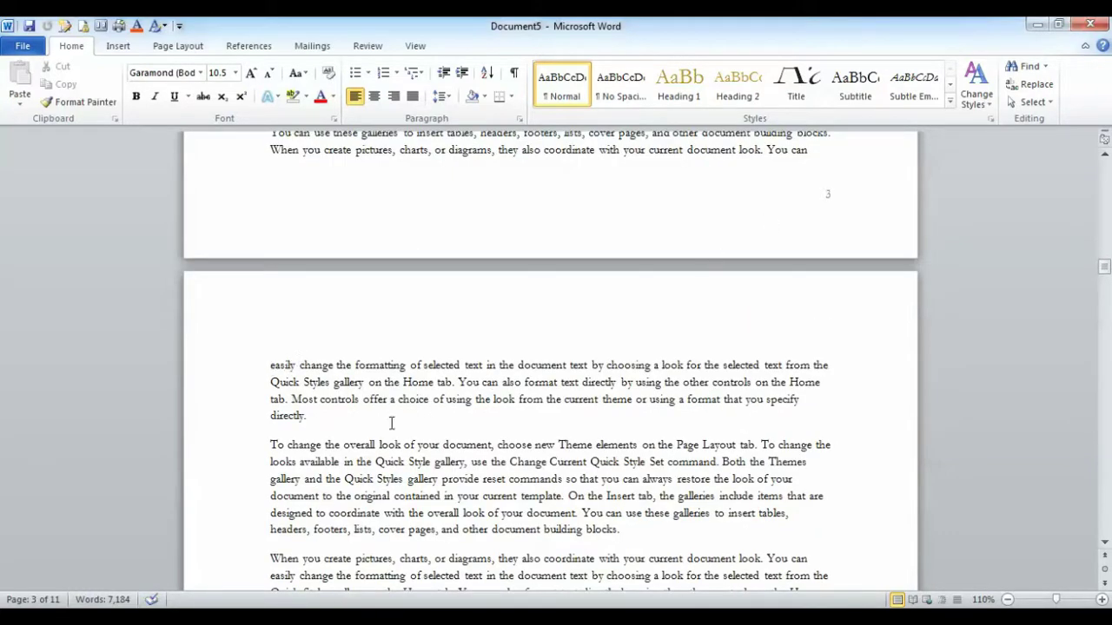
scroll(400, 416, down, 3)
scroll(400, 416, down, 3)
scroll(660, 484, down, 7)
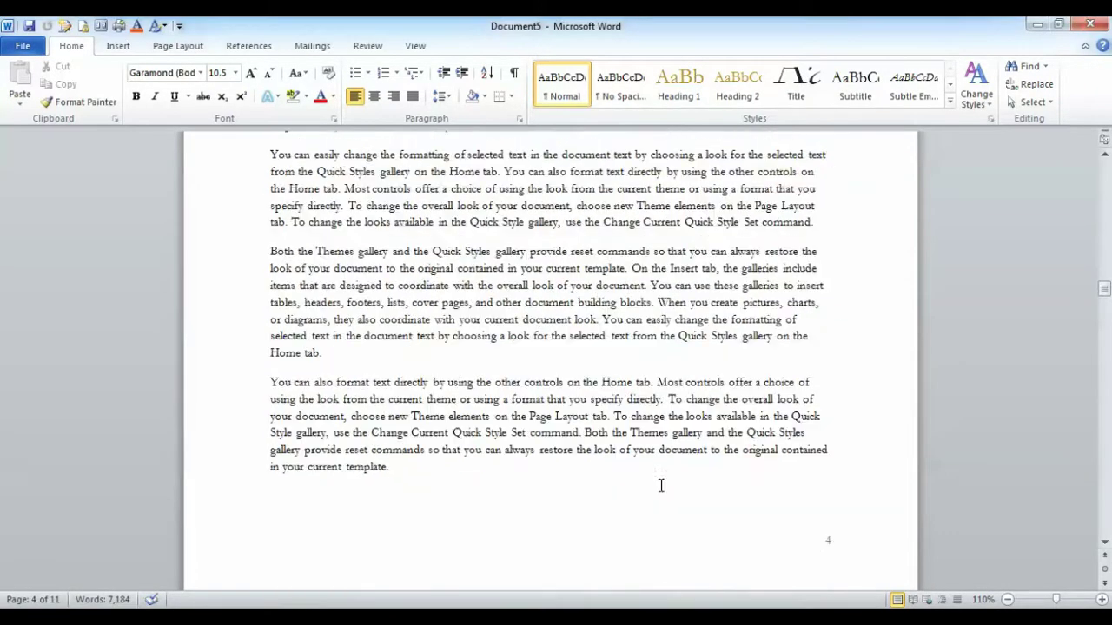
scroll(747, 513, down, 1)
key(ctrl+Page_Down)
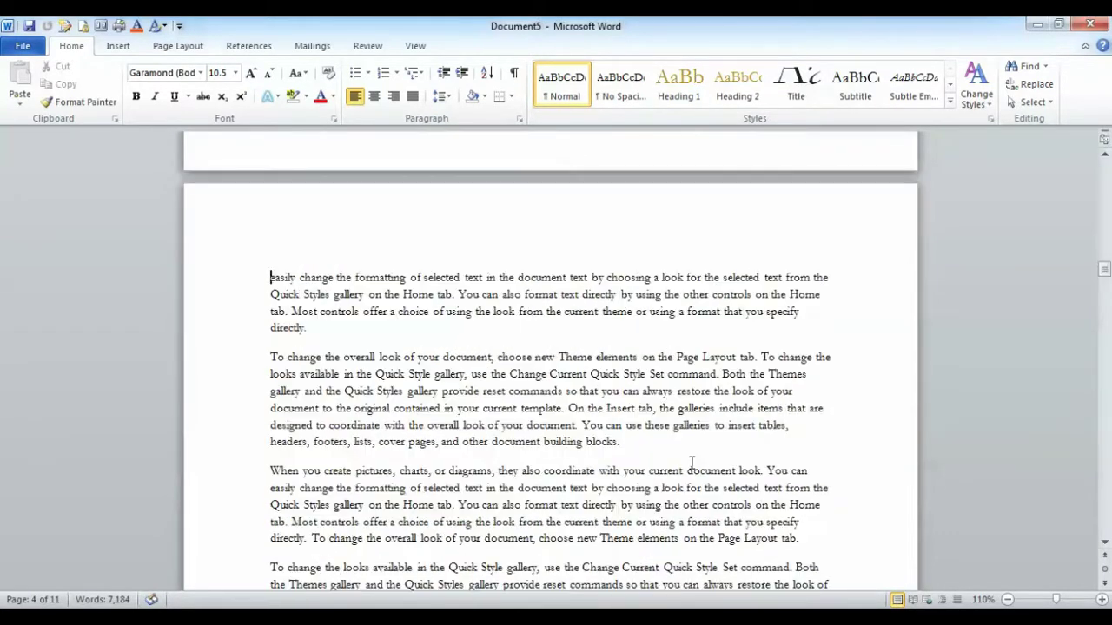
click(122, 46)
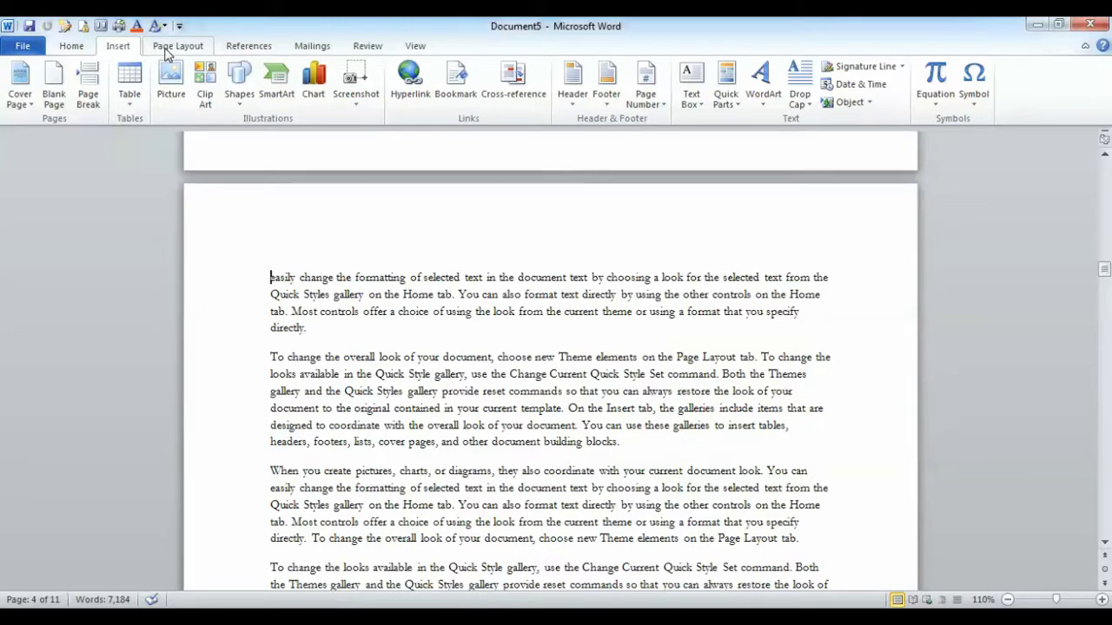
click(204, 48)
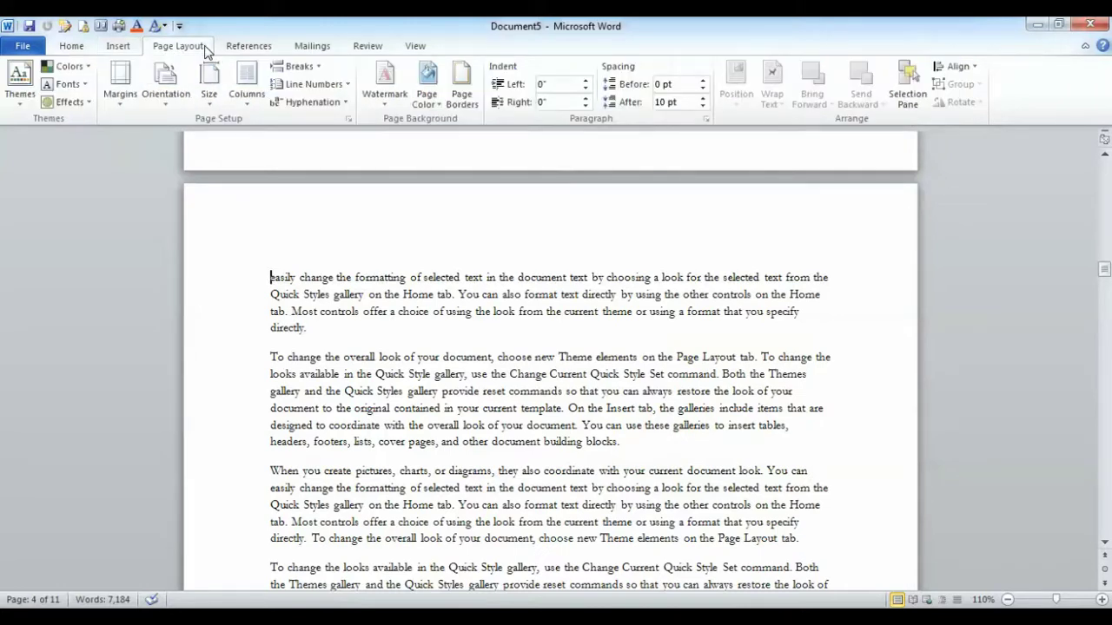
click(296, 66)
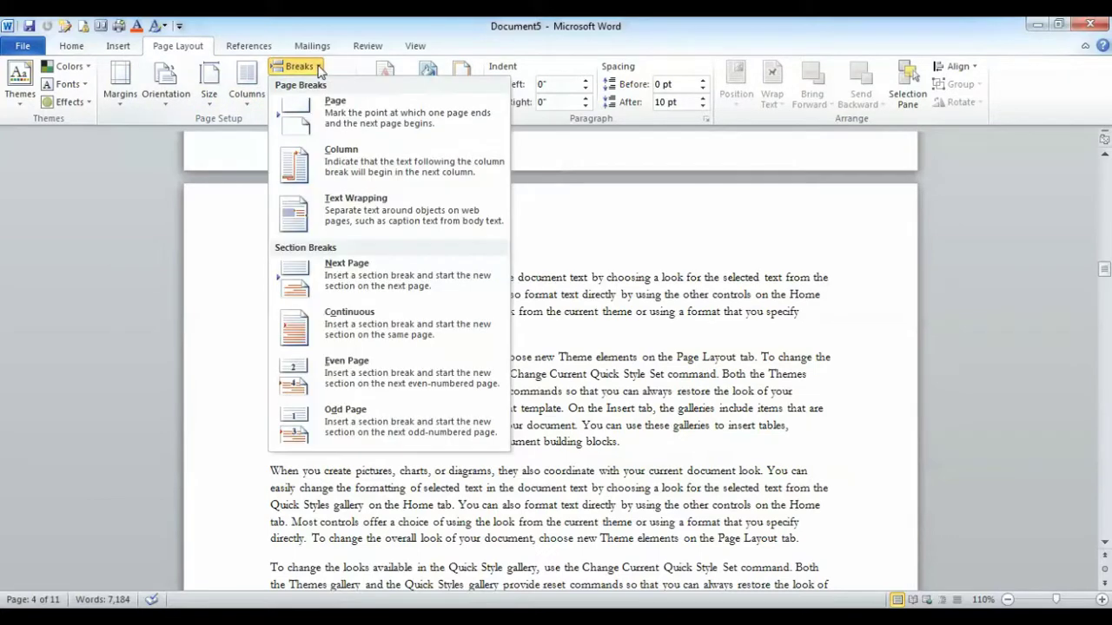
click(346, 270)
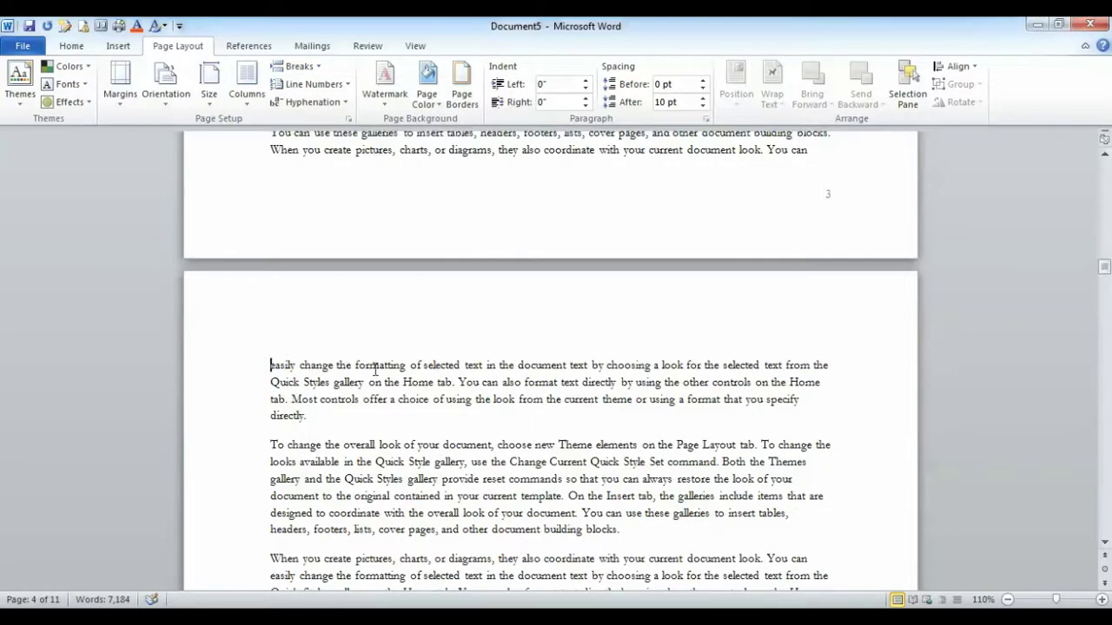
scroll(730, 202, down, 6)
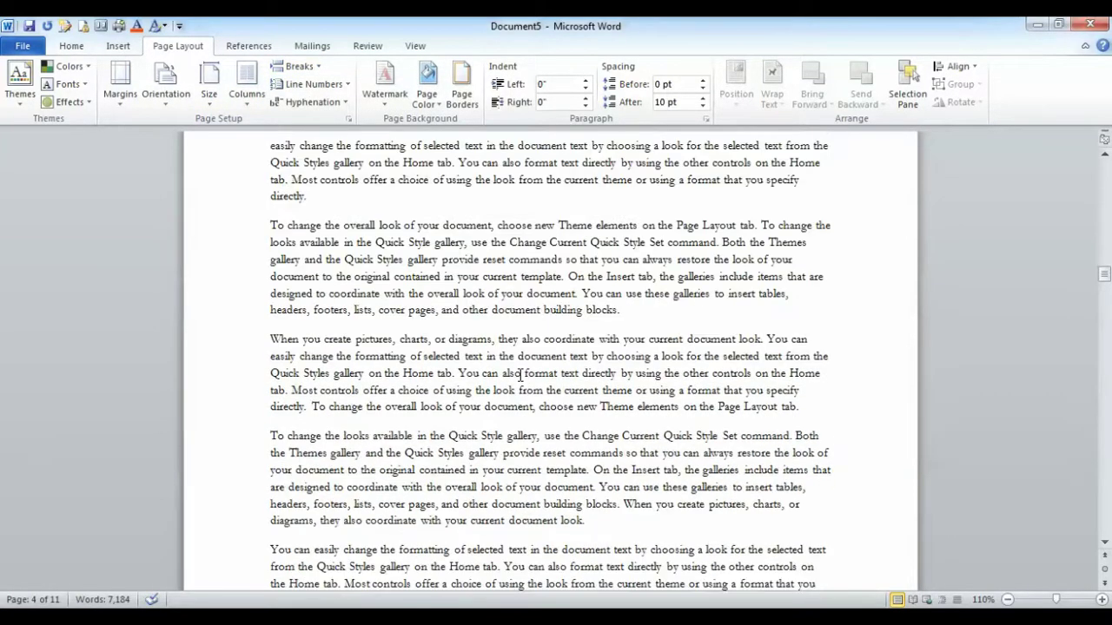
scroll(608, 304, down, 6)
scroll(516, 377, down, 6)
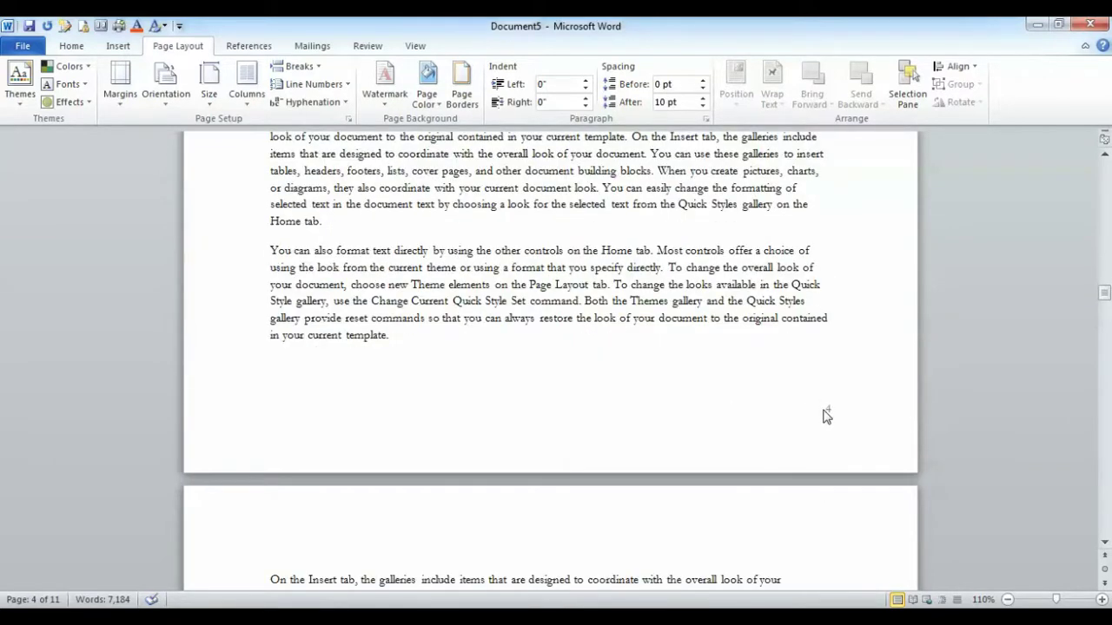
- Unlink the section 2 footer from the previous section and restart its numbering at 1
double_click(828, 416)
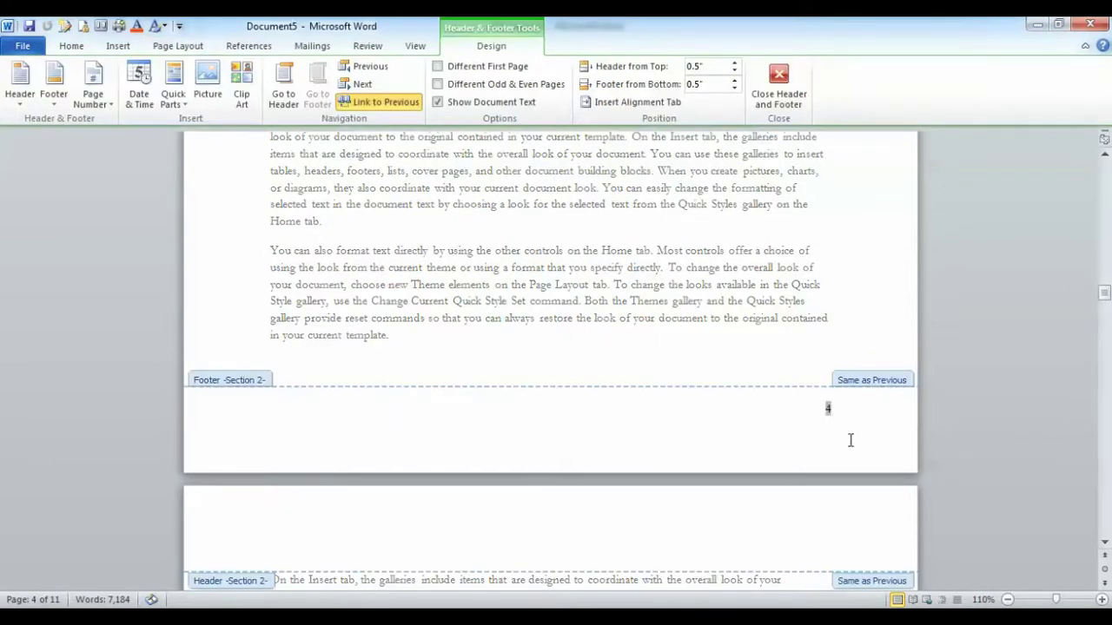
click(380, 103)
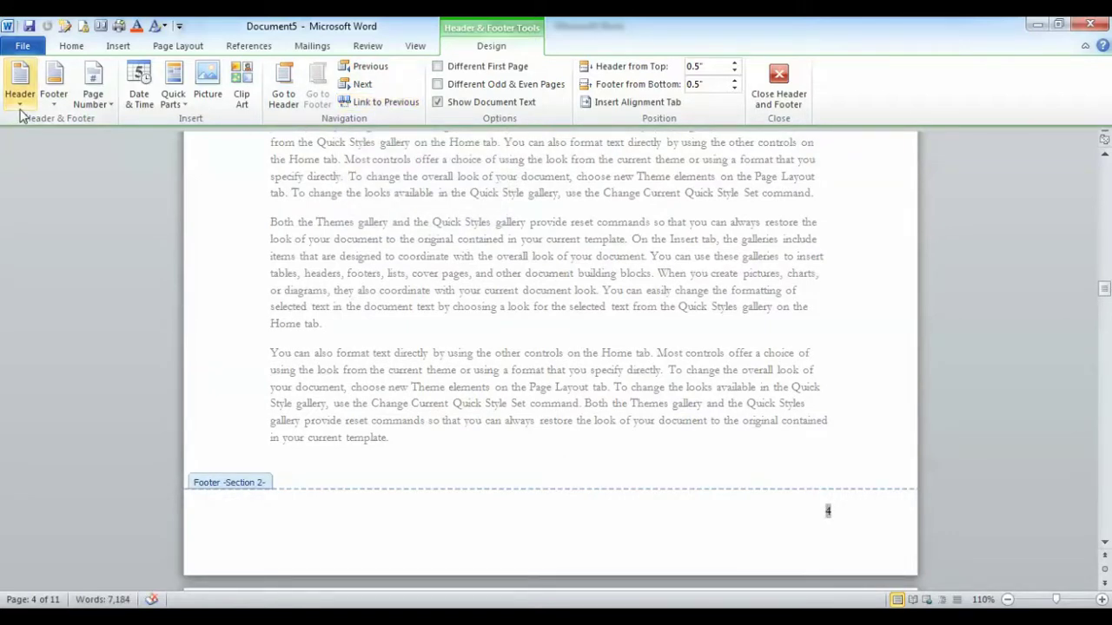
click(93, 100)
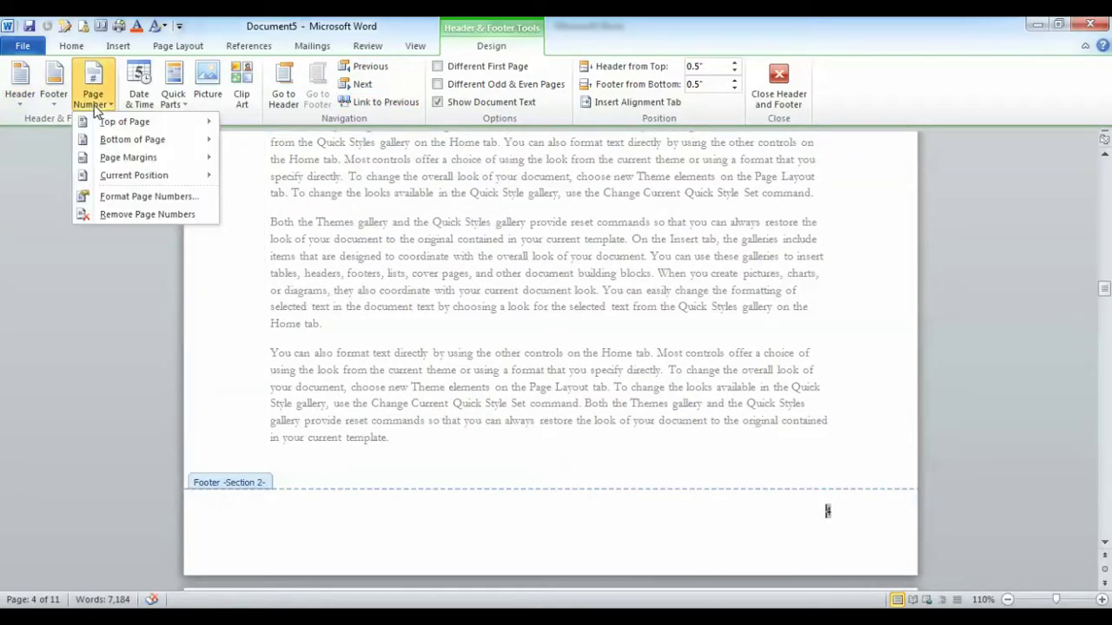
click(148, 196)
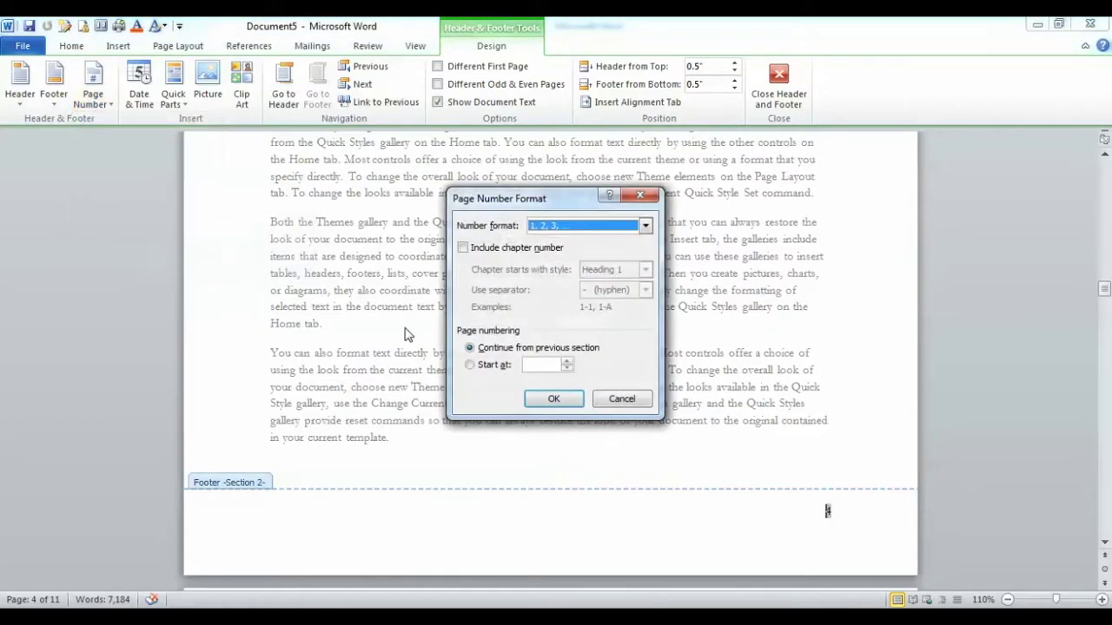
click(492, 367)
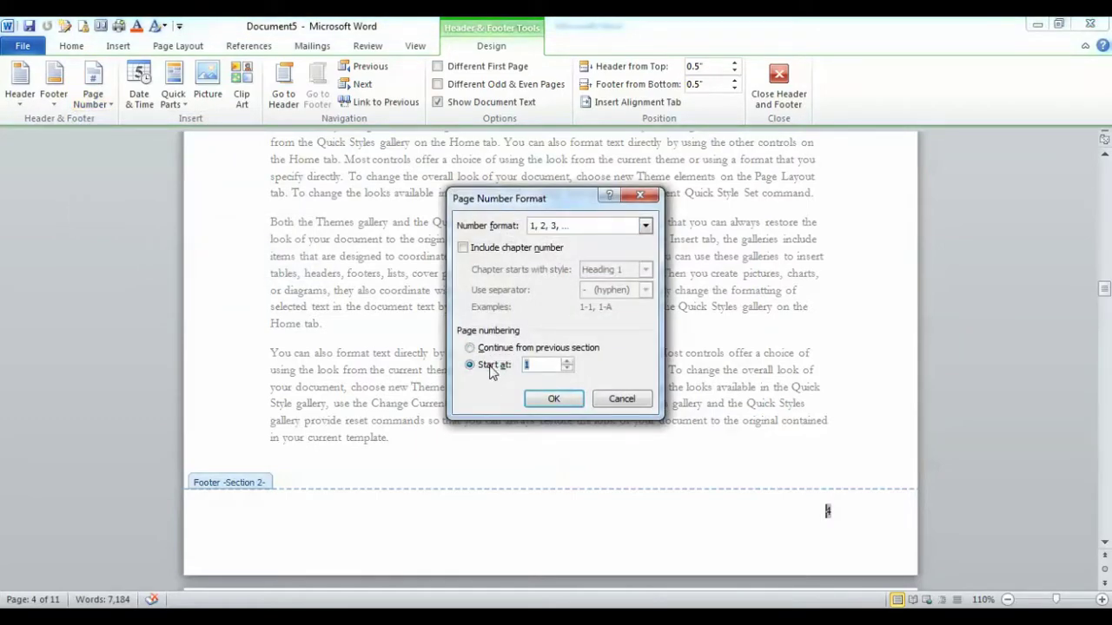
click(555, 399)
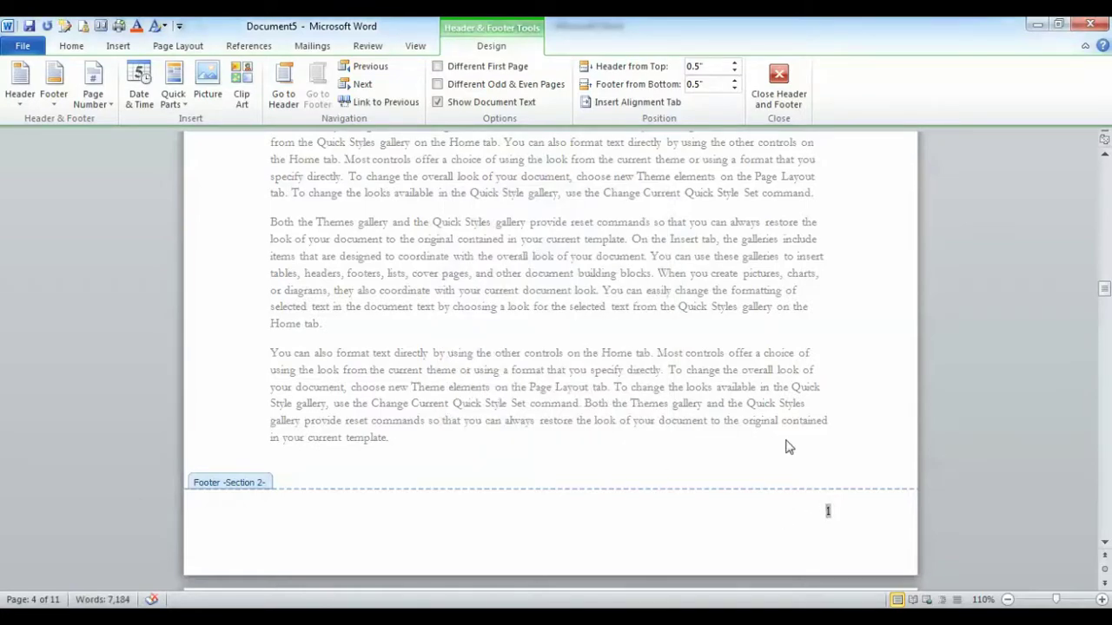
click(779, 86)
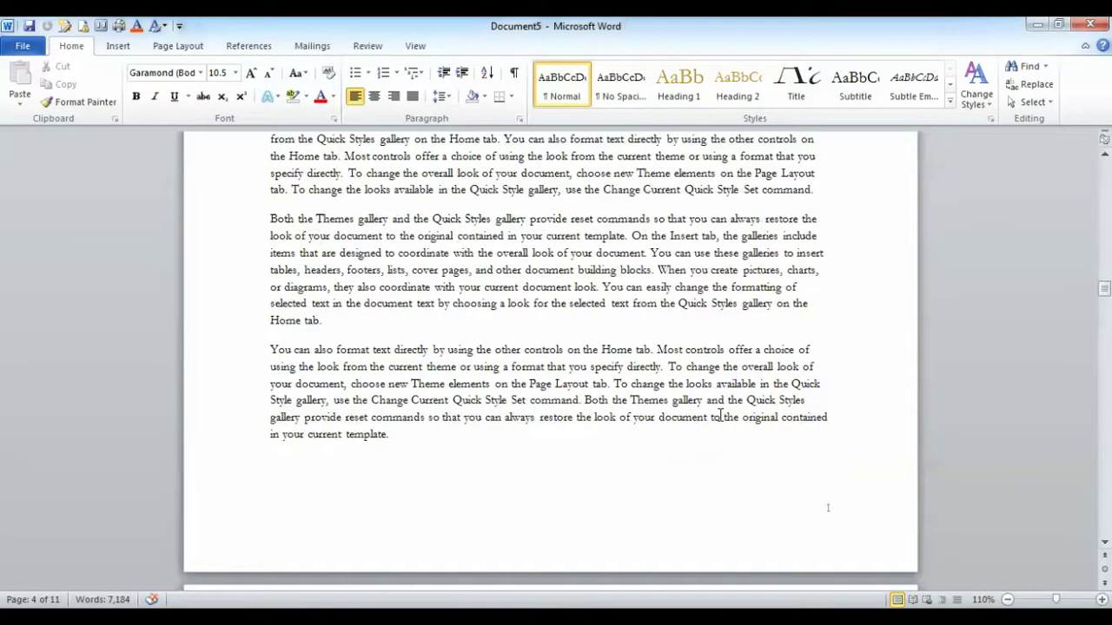
- Format section 1's footer page numbers as lower-case Roman numerals (i, ii, iii)
scroll(720, 417, down, 5)
scroll(720, 417, down, 5)
scroll(720, 417, down, 4)
scroll(720, 417, down, 3)
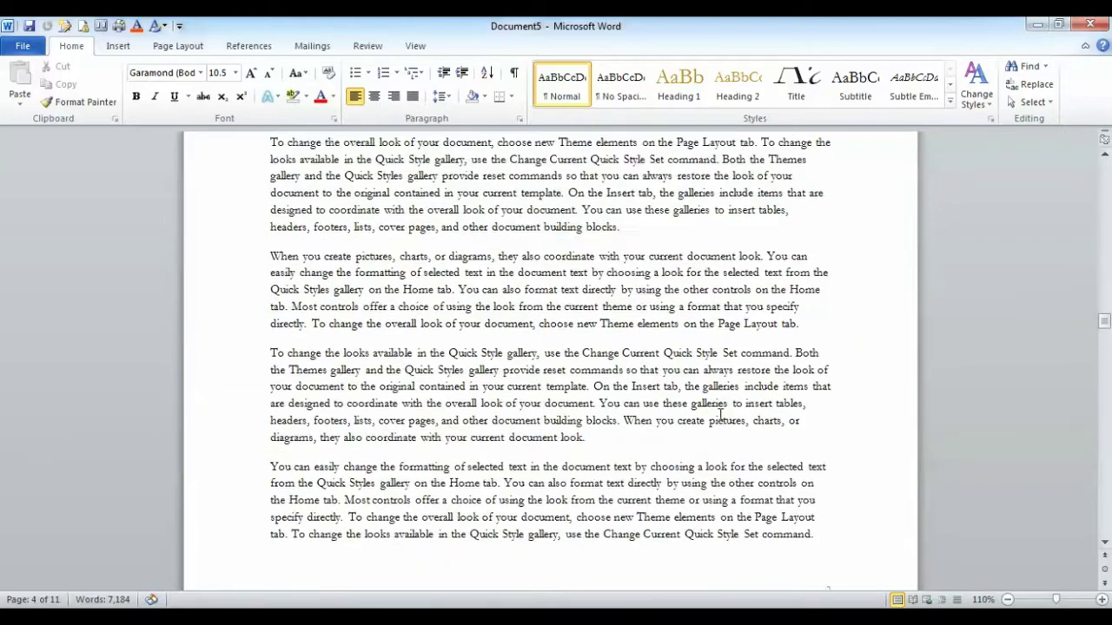
scroll(720, 417, up, 5)
scroll(720, 417, up, 5)
scroll(720, 417, up, 5)
scroll(720, 417, up, 5)
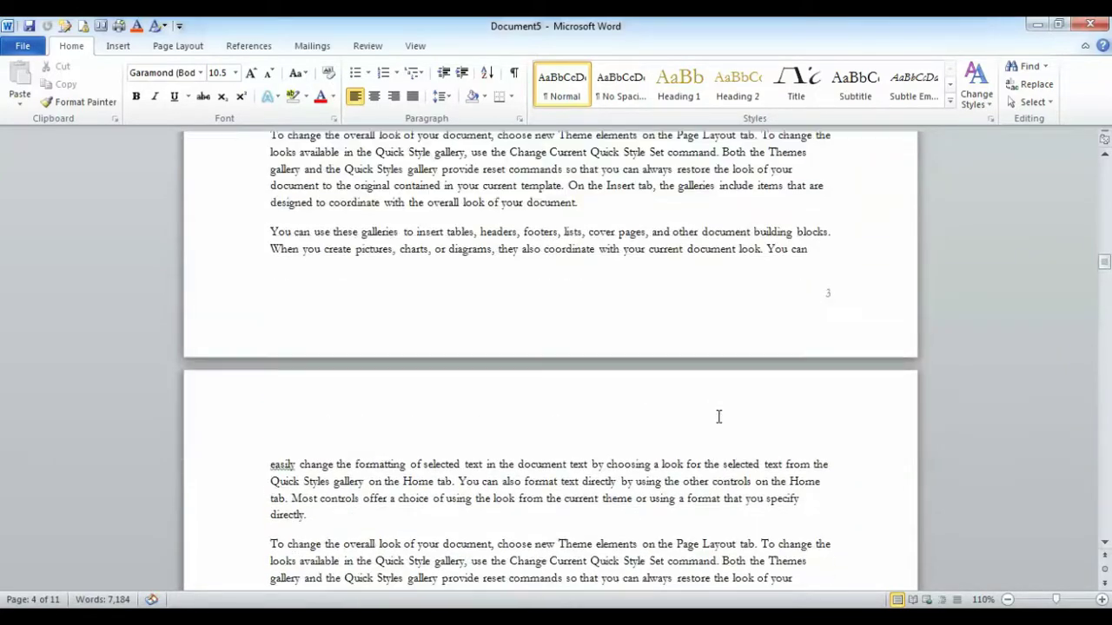
scroll(718, 417, up, 2)
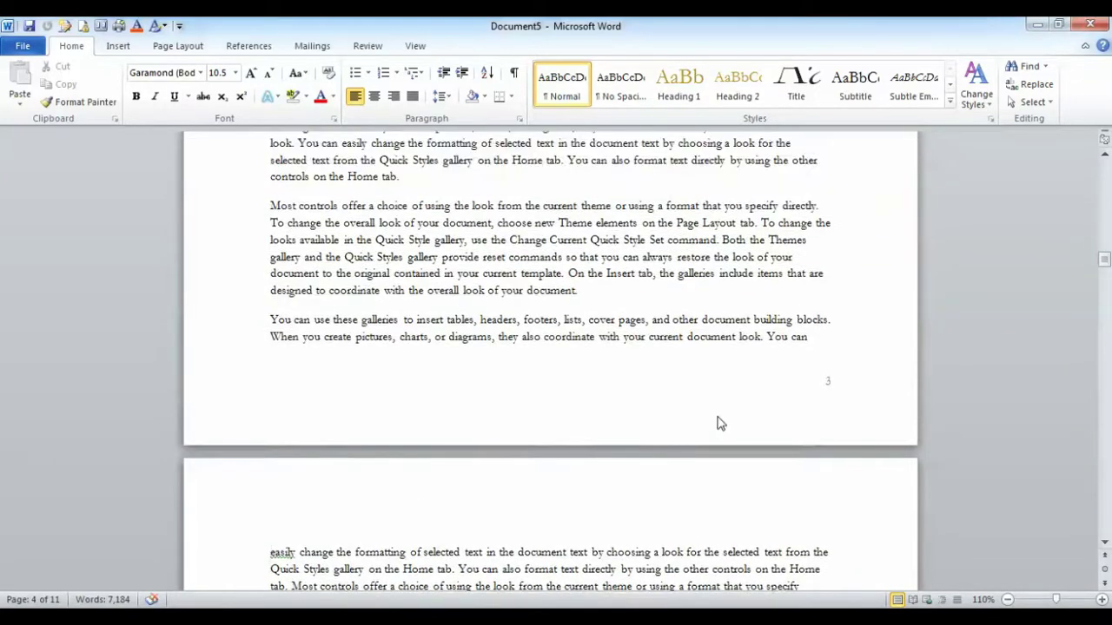
double_click(830, 385)
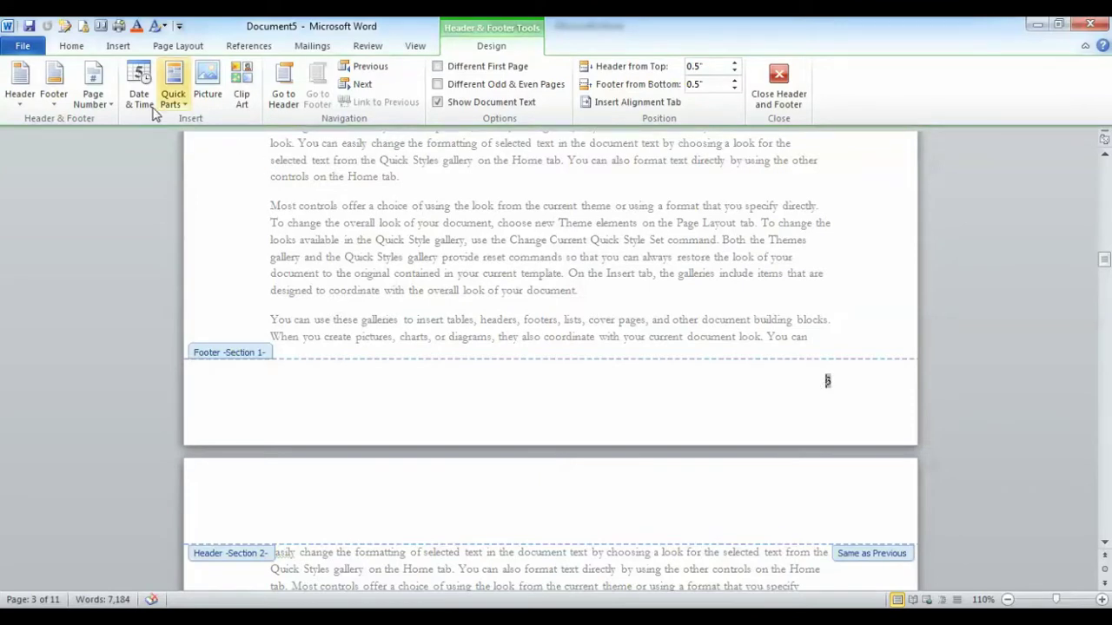
click(61, 103)
click(99, 103)
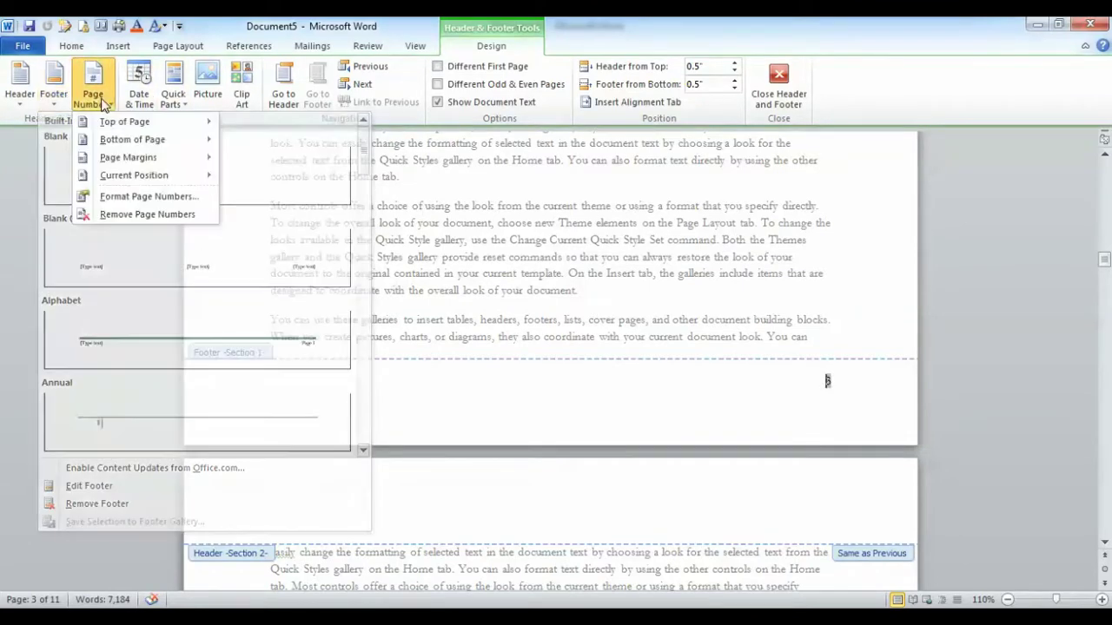
click(139, 196)
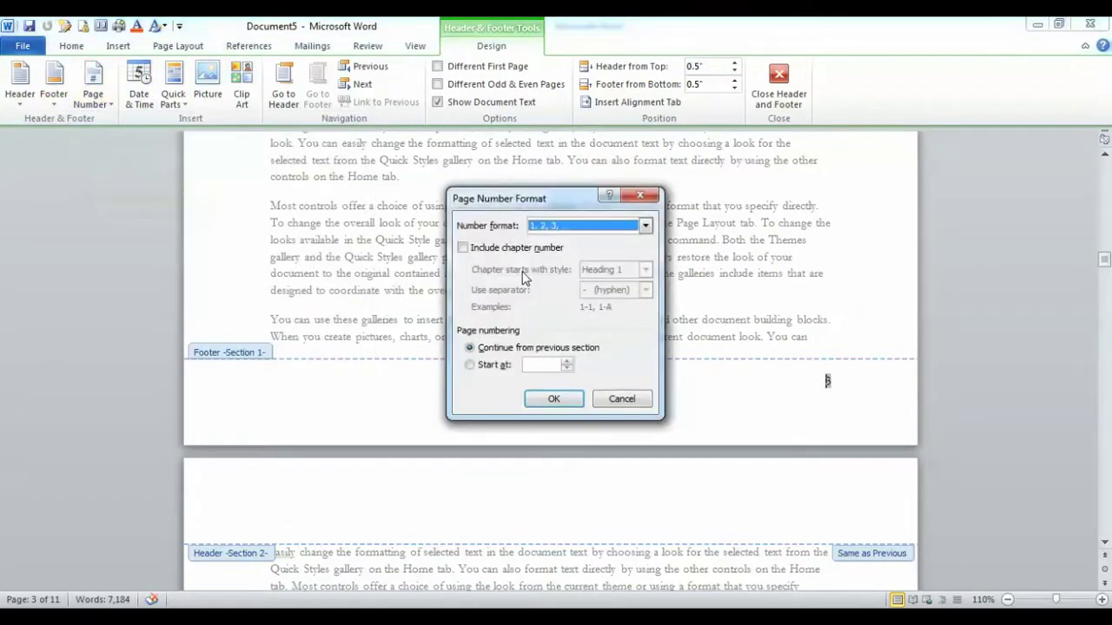
click(644, 225)
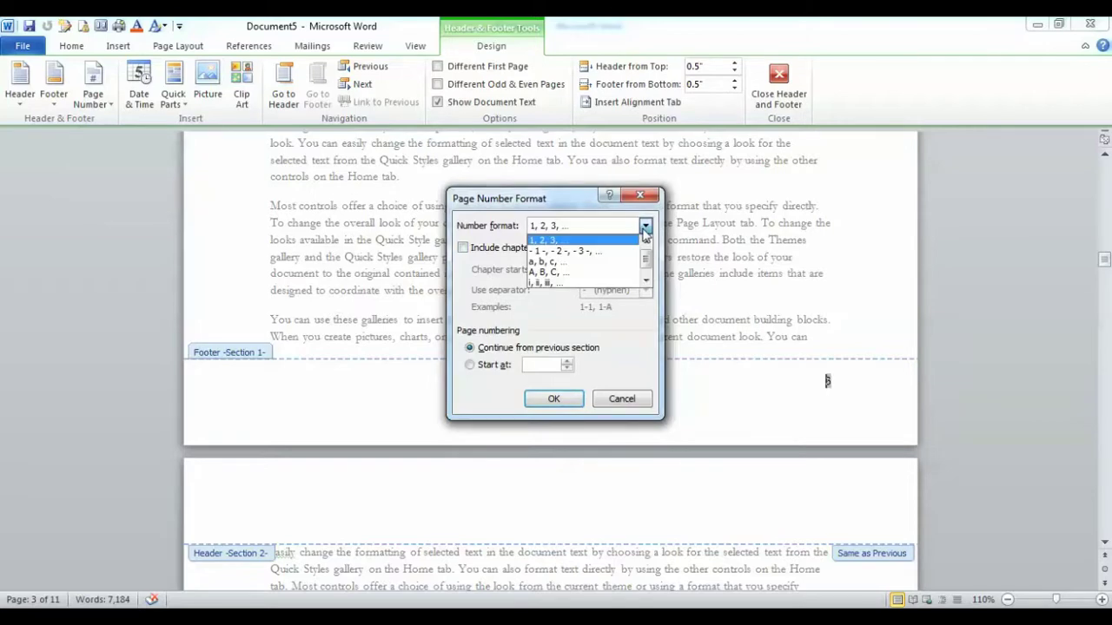
click(562, 283)
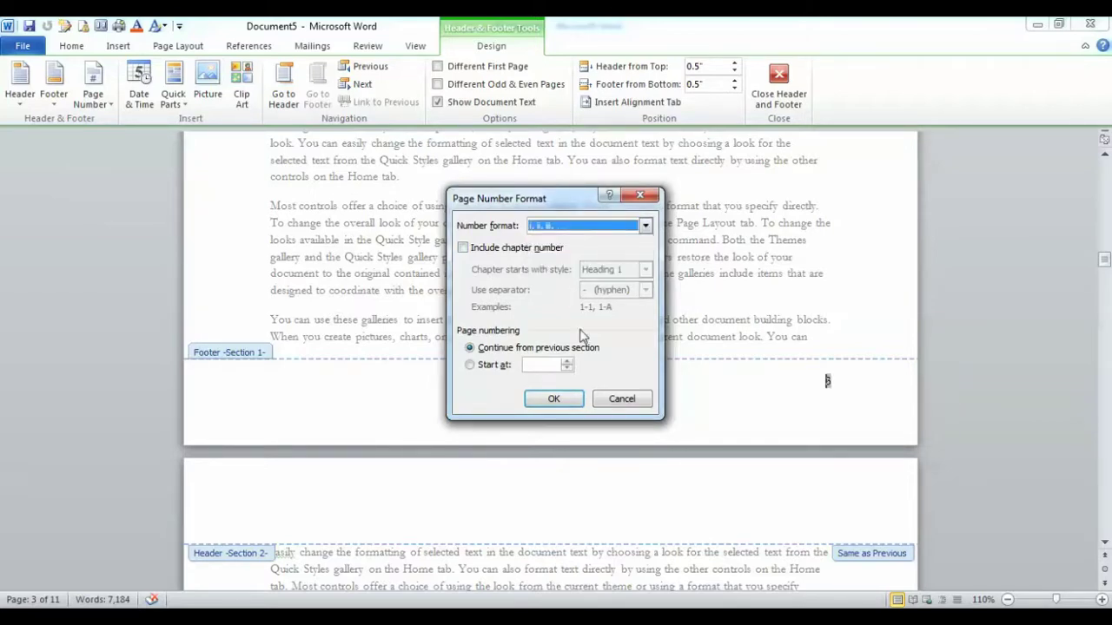
click(566, 399)
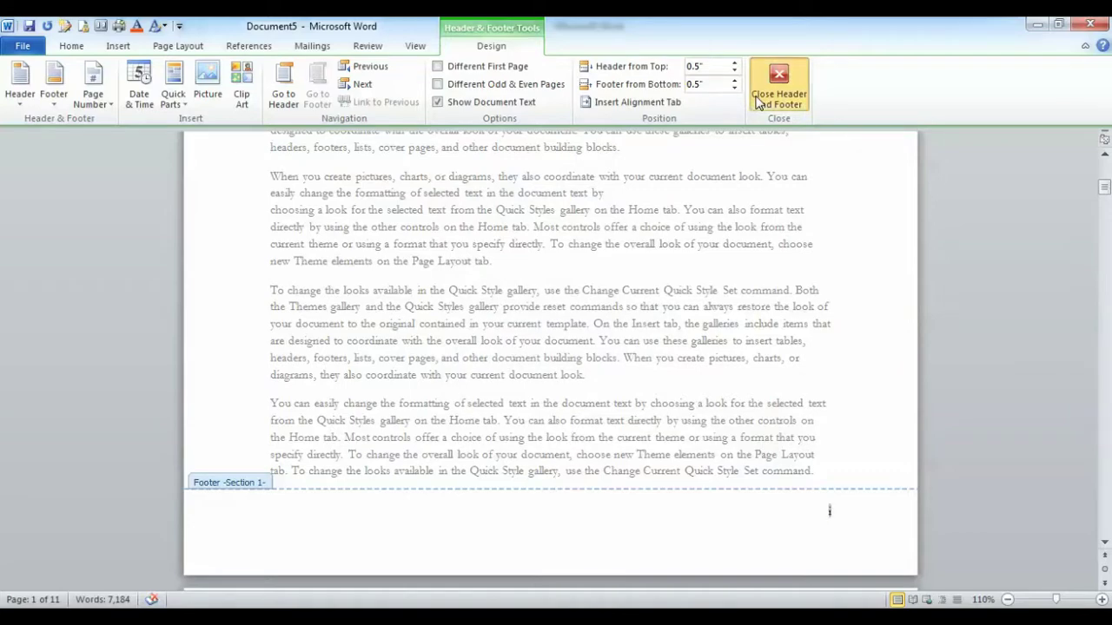
click(778, 87)
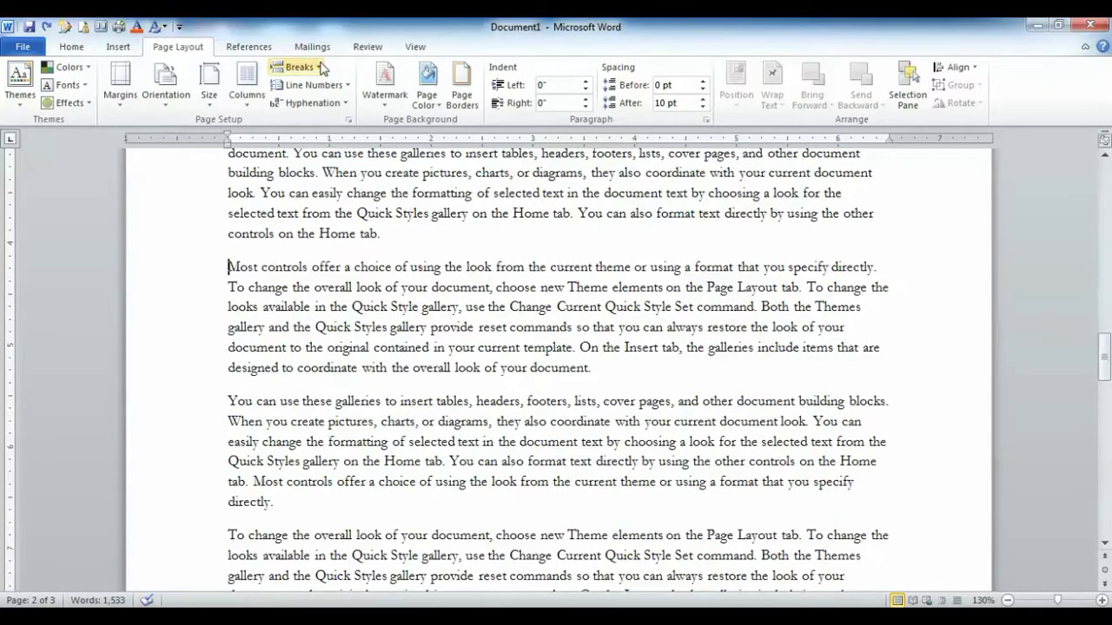
- Insert a Continuous section break before the paragraph beginning 'You can use these galleries'
click(309, 67)
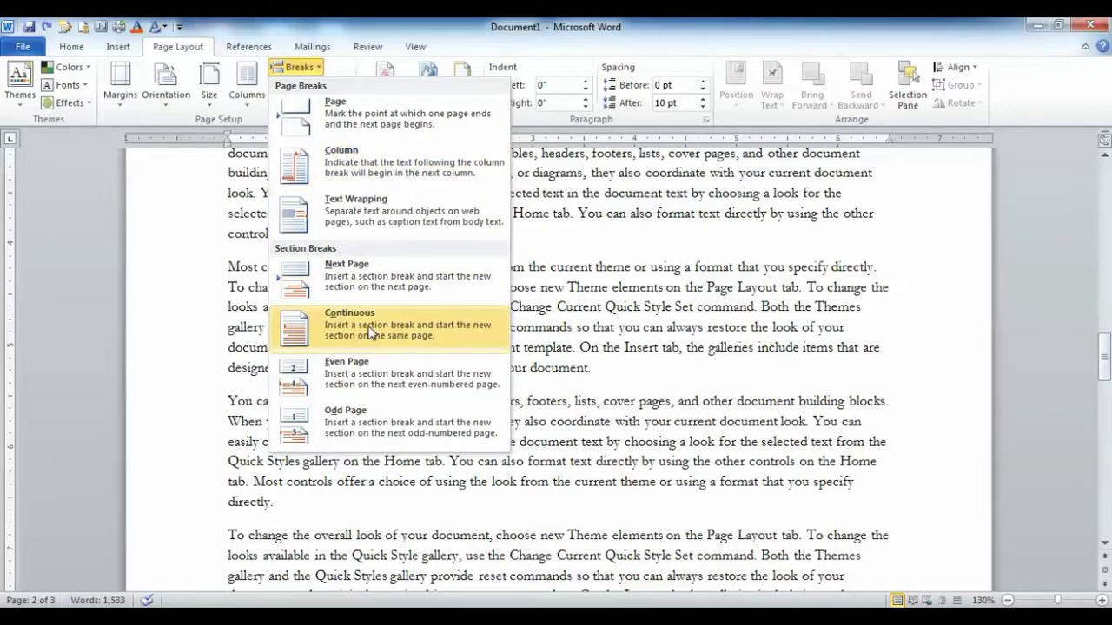
click(228, 402)
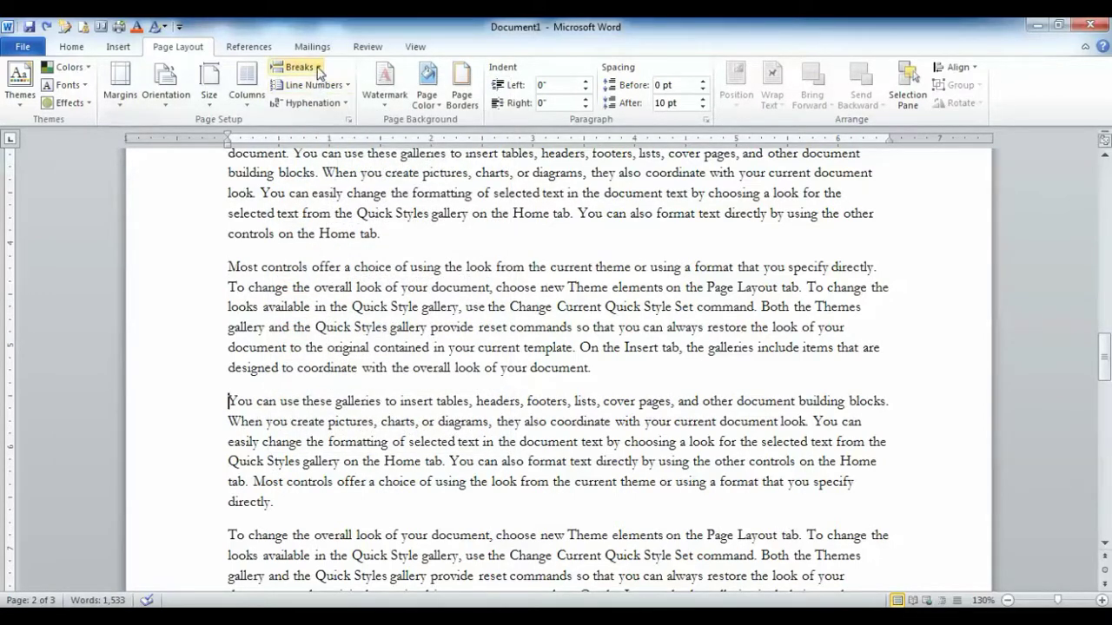
click(317, 70)
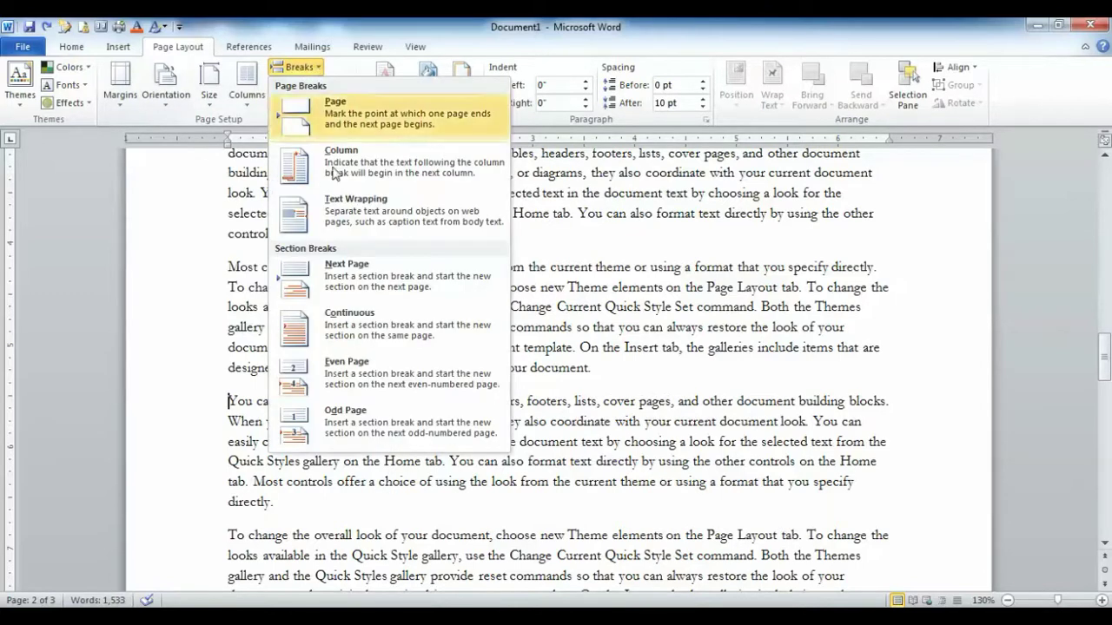
click(380, 331)
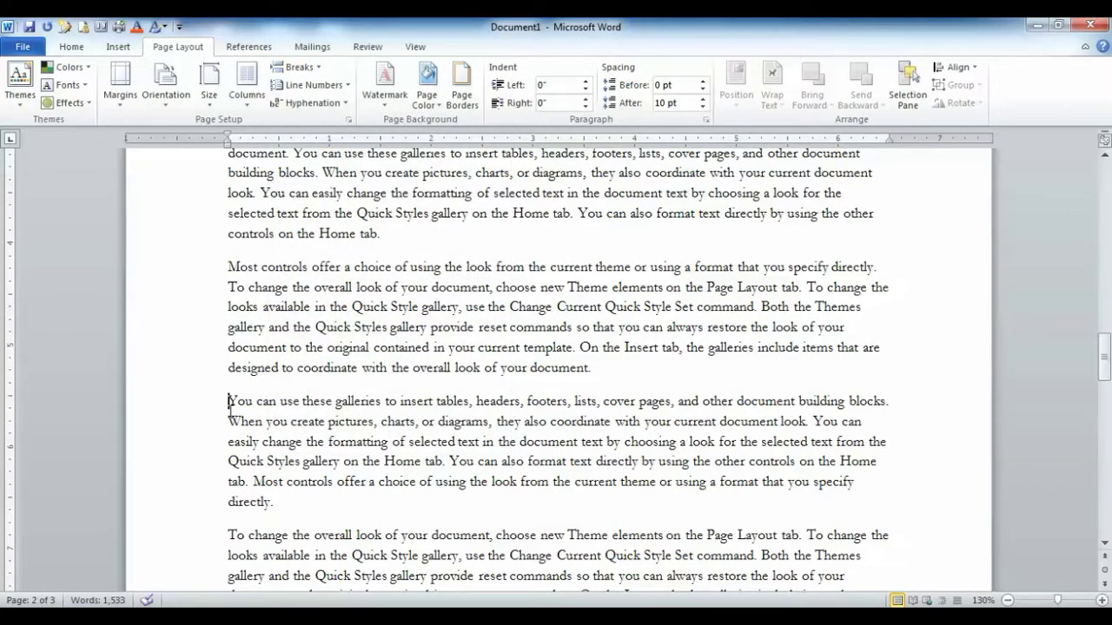
- Indent that paragraph 0.94" from the left and 1.25" from the right
scroll(280, 510, down, 3)
scroll(282, 507, down, 3)
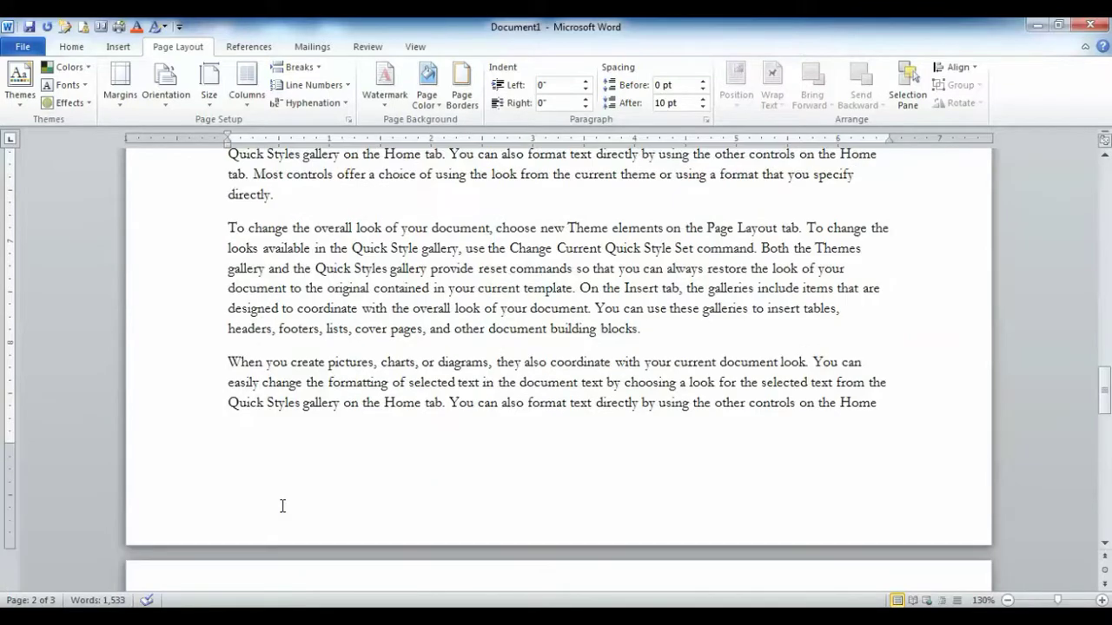
scroll(281, 506, up, 3)
scroll(282, 477, up, 2)
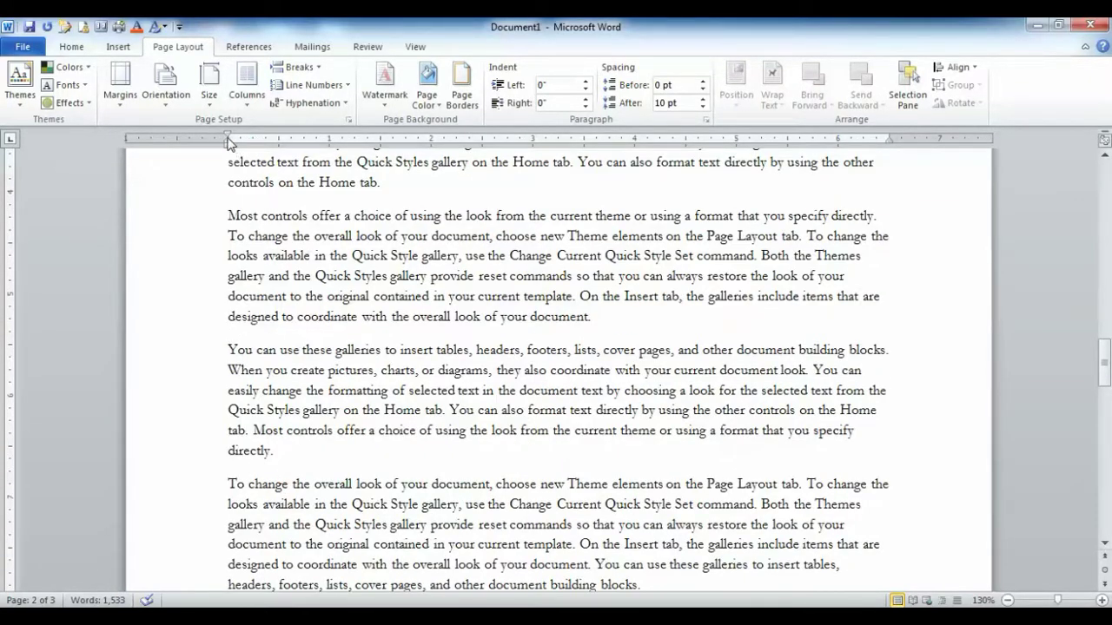
drag(228, 141, 328, 141)
mouse_move(316, 142)
mouse_down()
mouse_move(330, 132)
mouse_move(323, 142)
mouse_up()
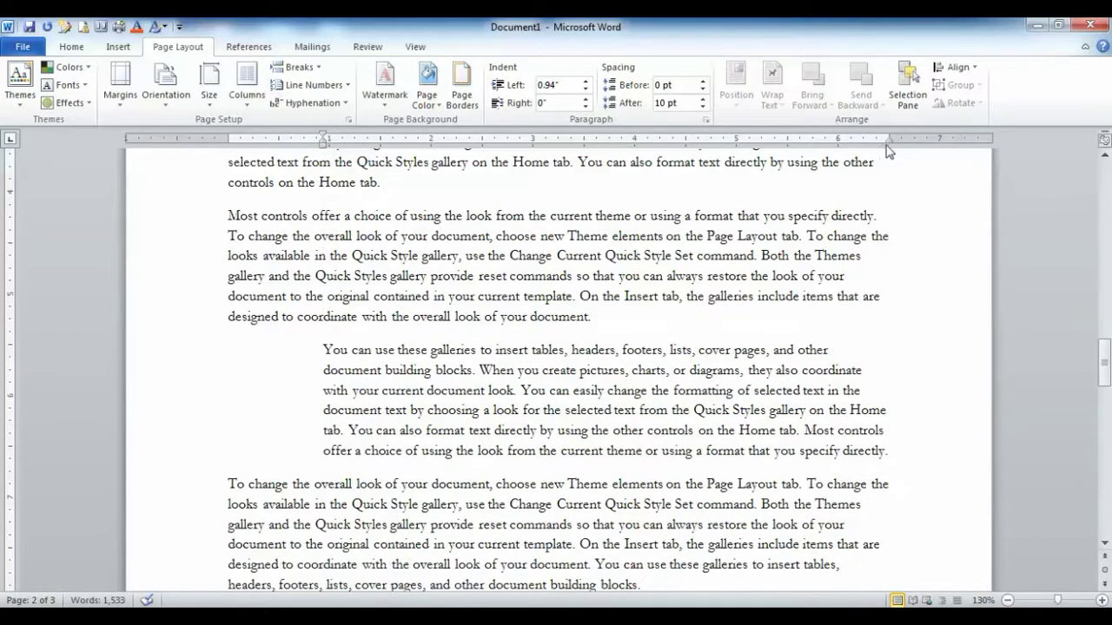
drag(888, 142, 762, 144)
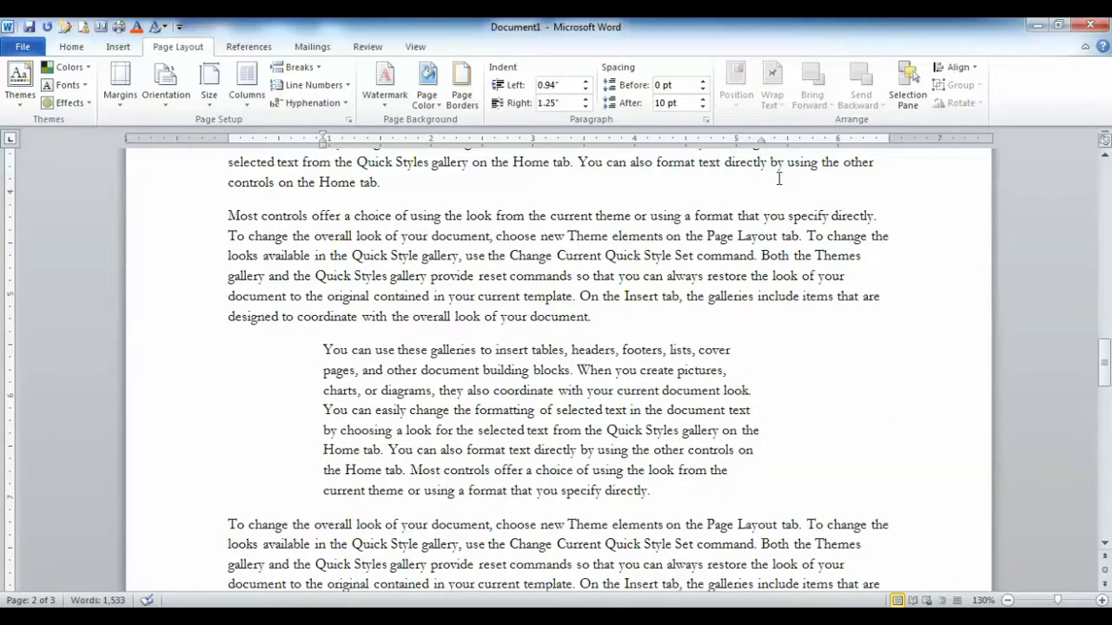
- Select the two paragraphs beginning 'To change the overall look'
scroll(637, 449, down, 3)
scroll(637, 449, down, 1)
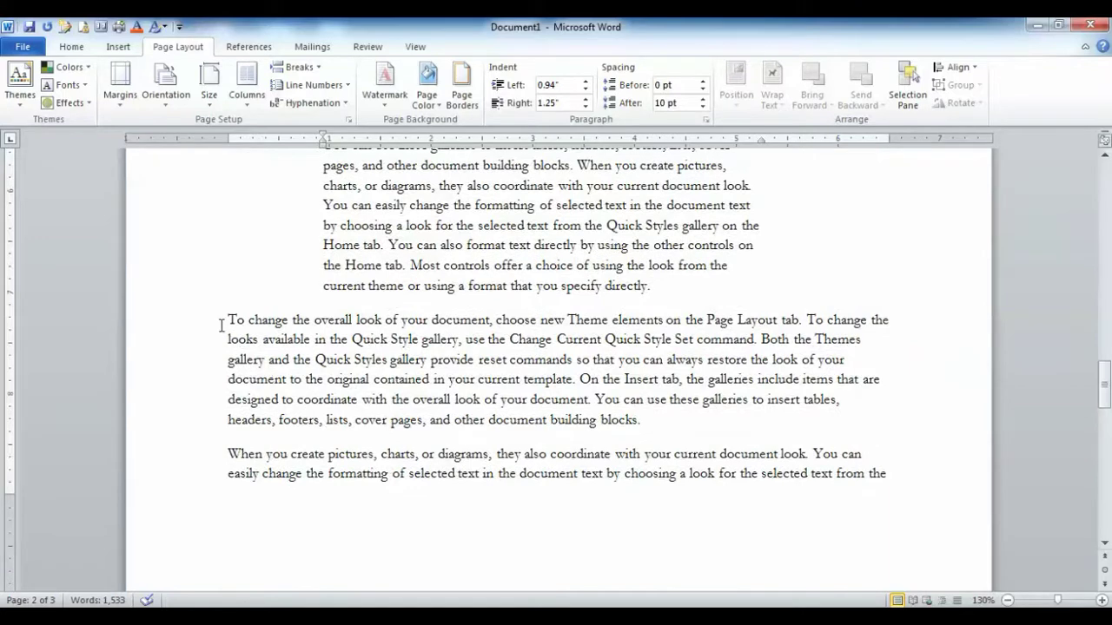
drag(221, 325, 873, 503)
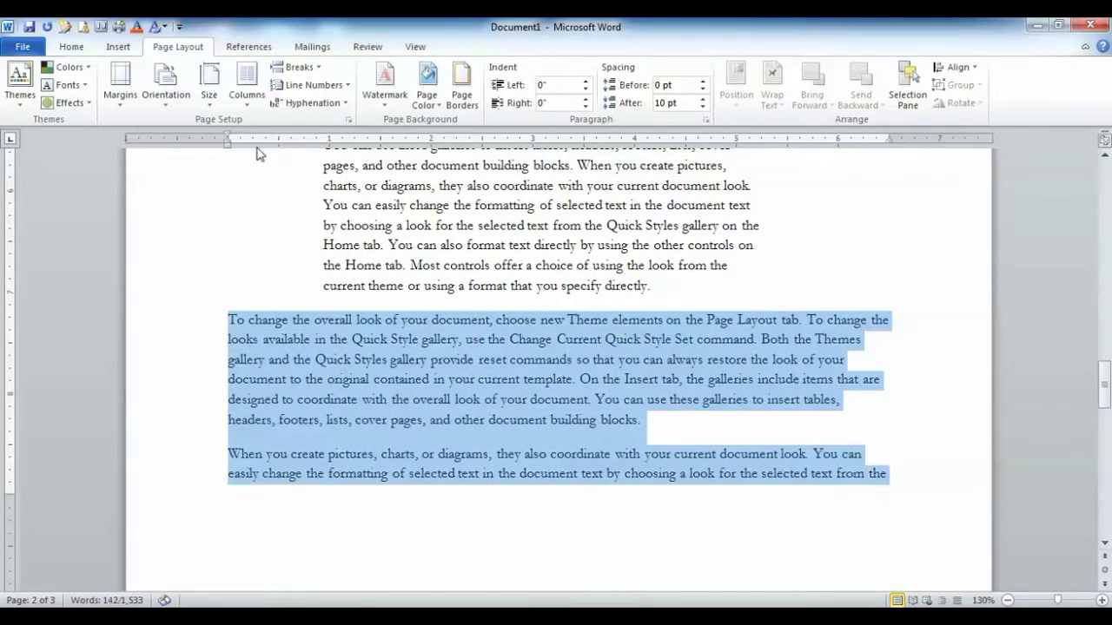
- Lay out the two selected paragraphs in two columns and review the result
click(246, 87)
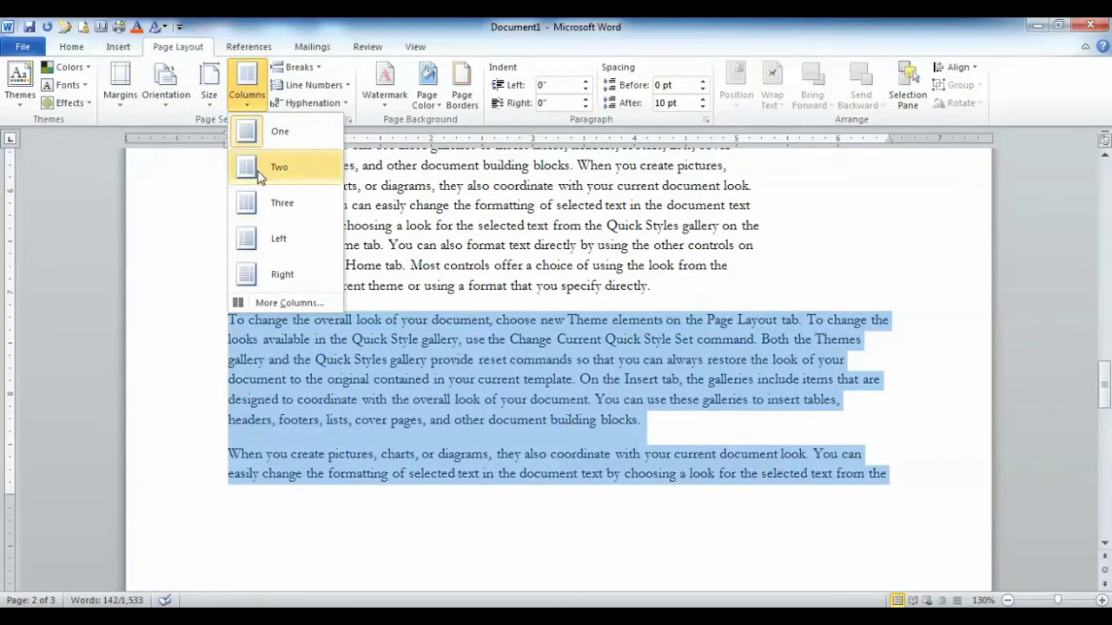
click(258, 170)
click(561, 516)
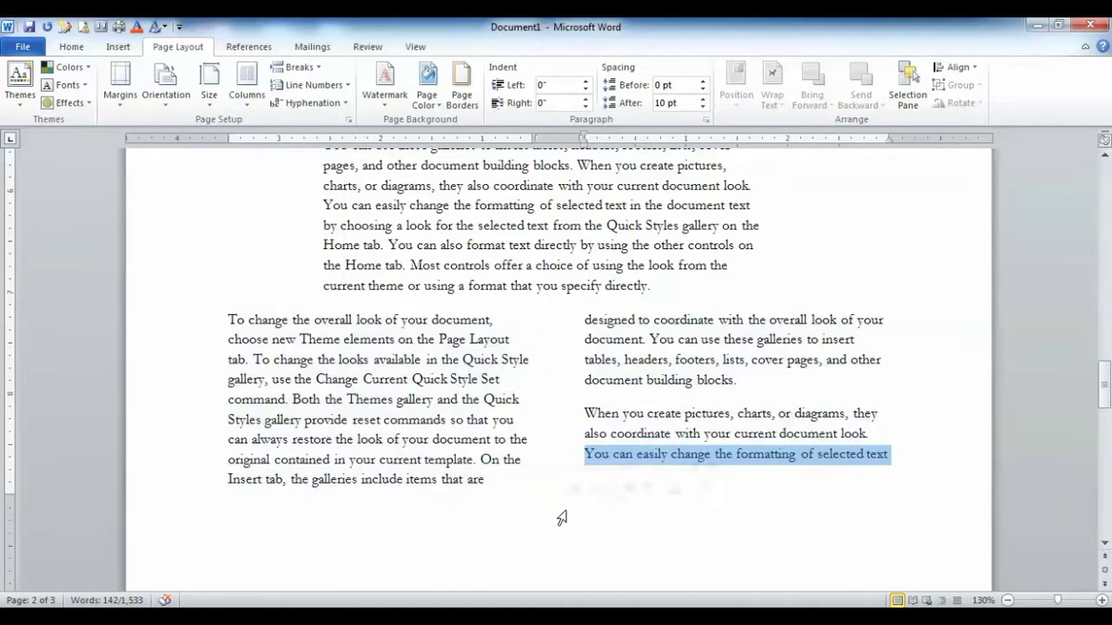
scroll(567, 511, up, 4)
scroll(566, 510, up, 3)
scroll(487, 466, down, 4)
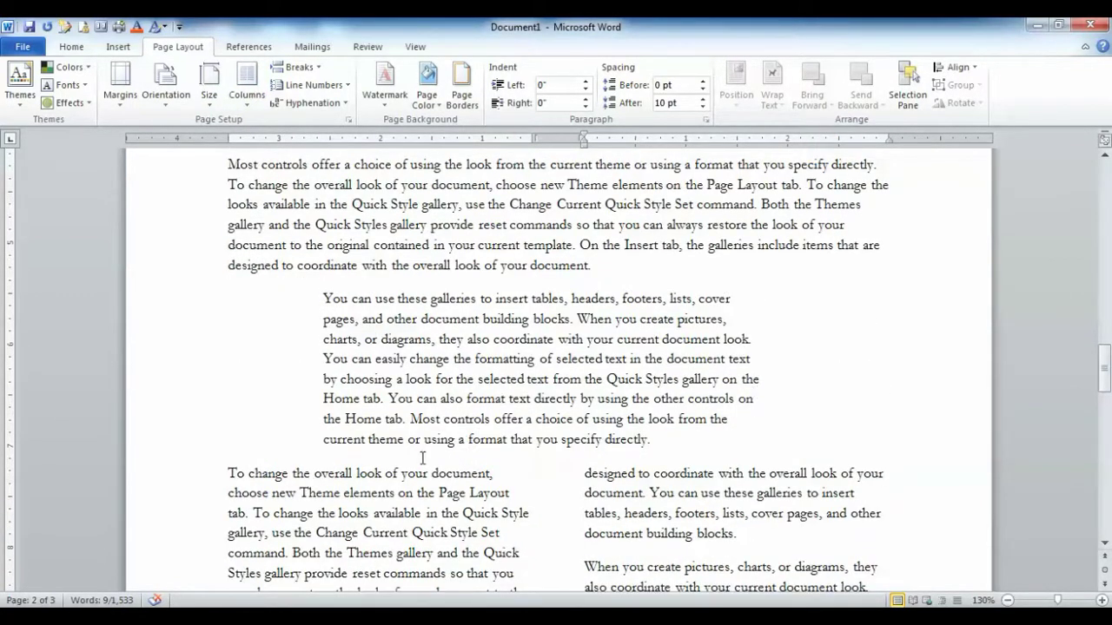
scroll(382, 478, down, 3)
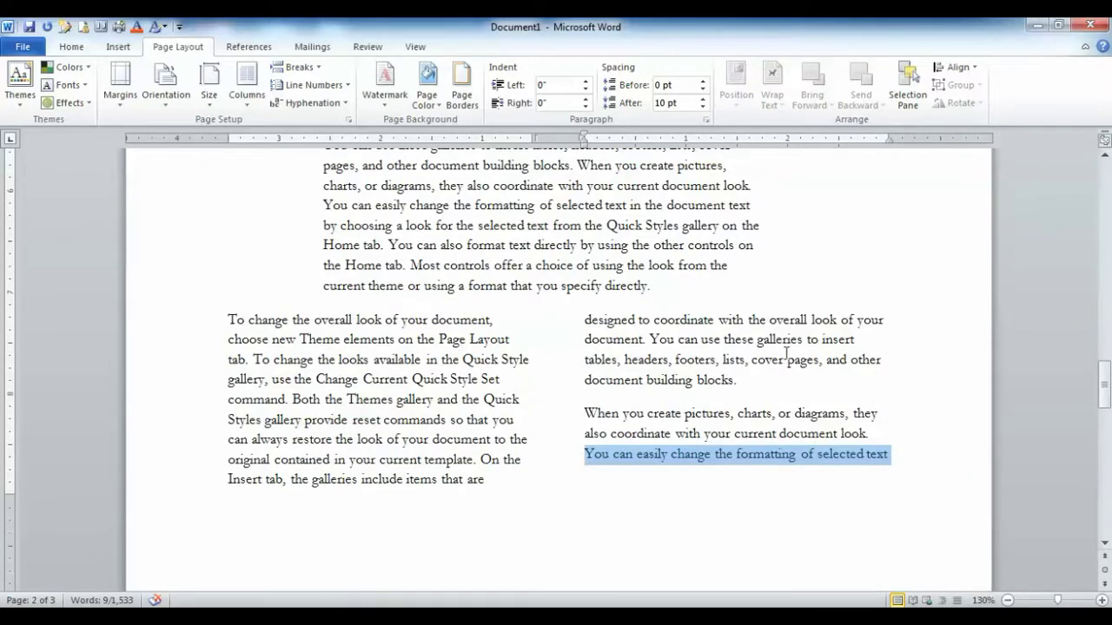
scroll(402, 441, up, 2)
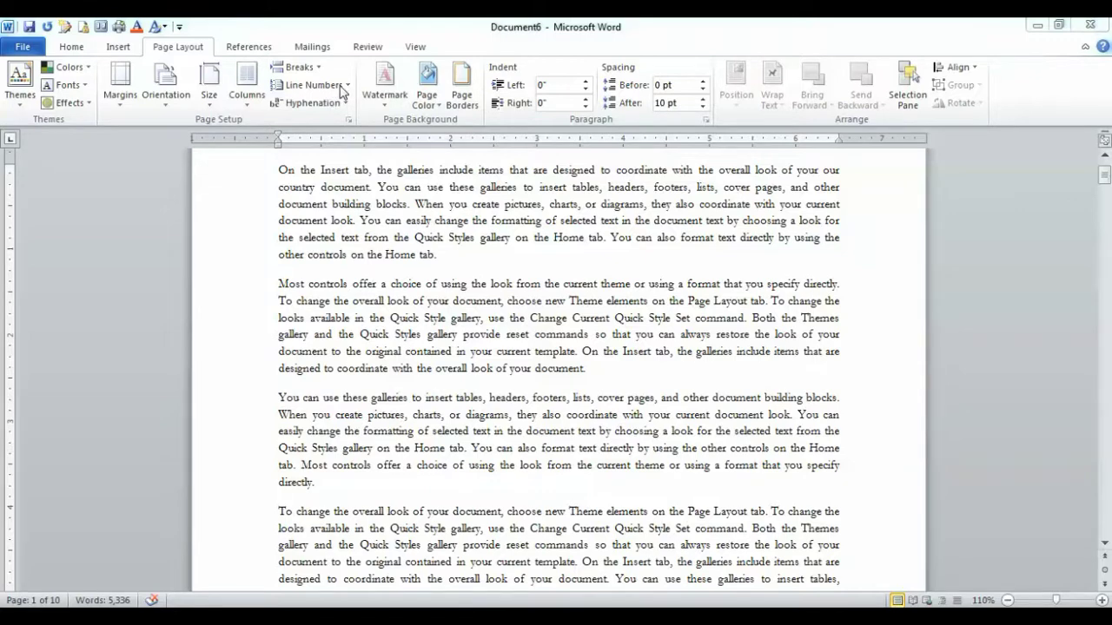
click(340, 87)
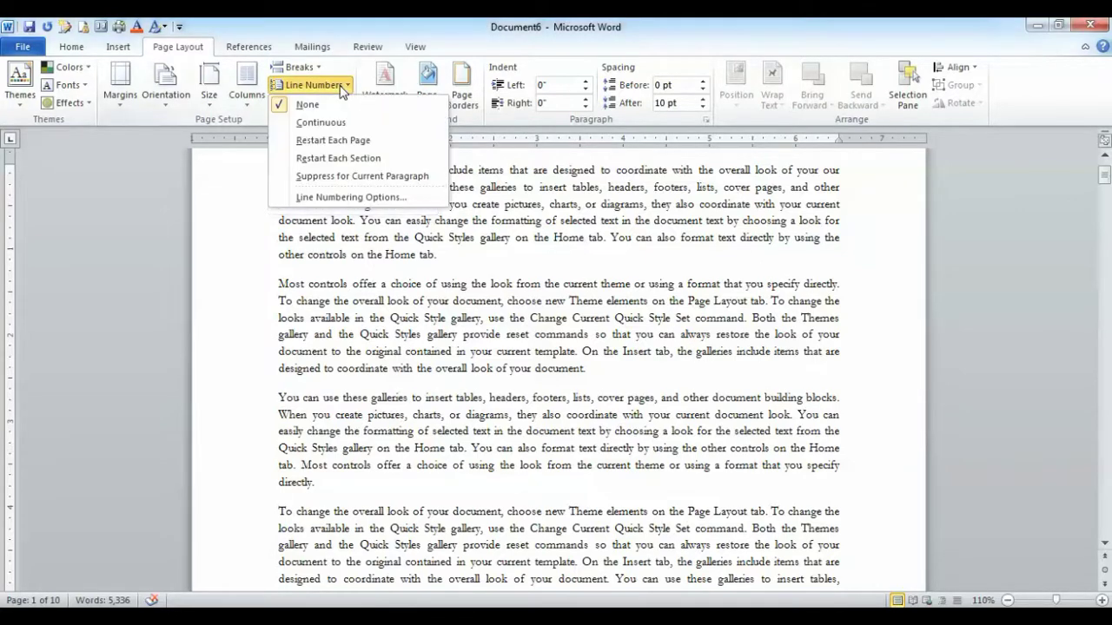
click(321, 122)
scroll(374, 346, down, 3)
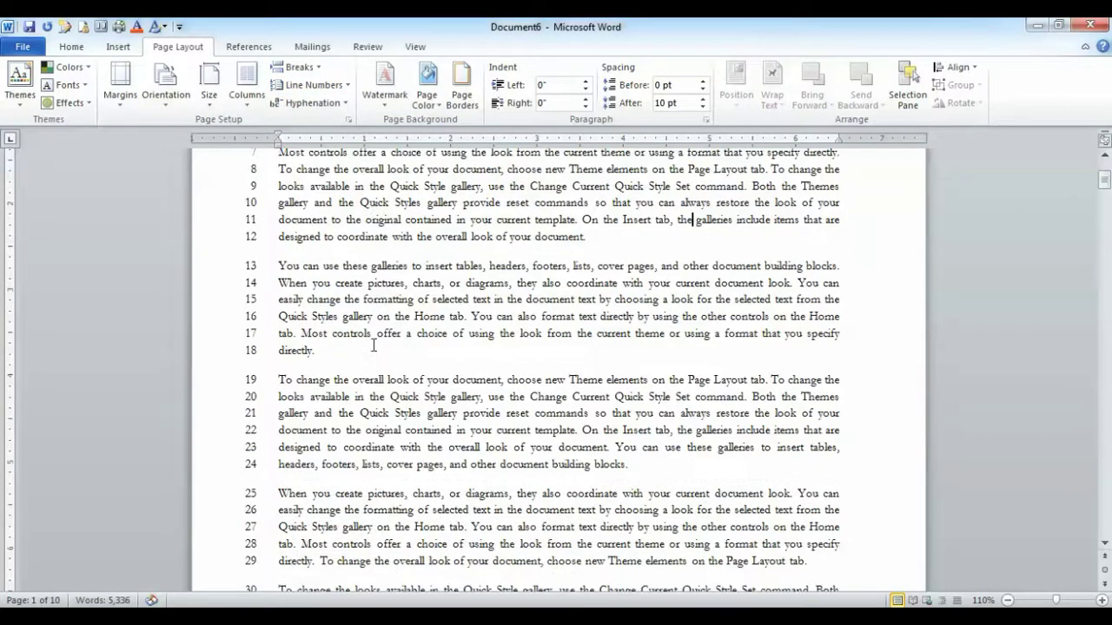
scroll(374, 345, up, 3)
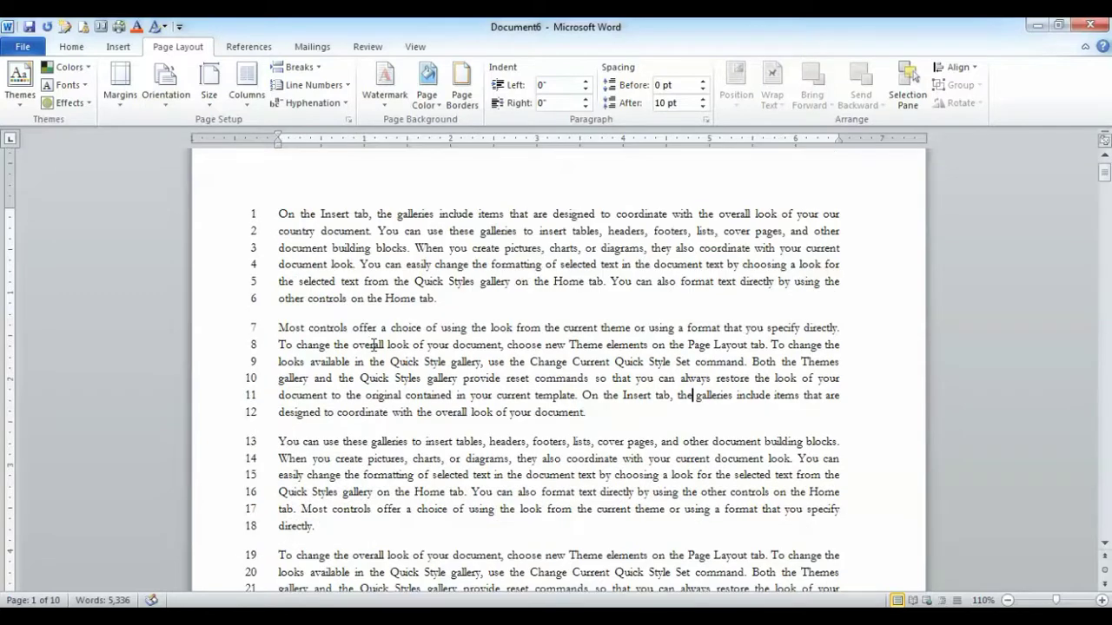
click(334, 86)
click(334, 104)
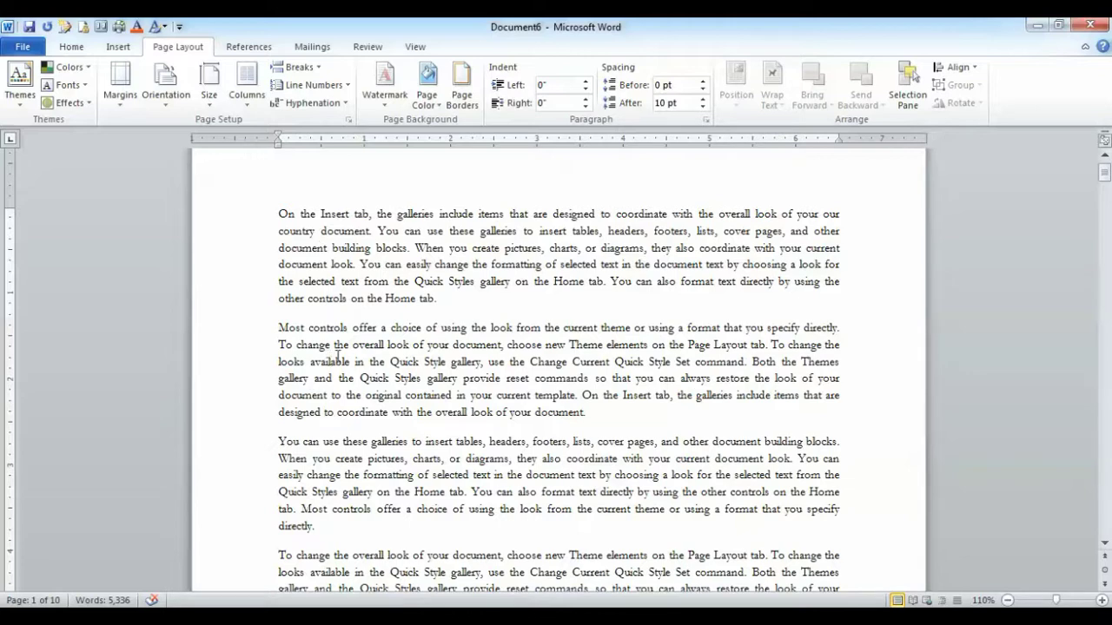
scroll(570, 372, down, 1)
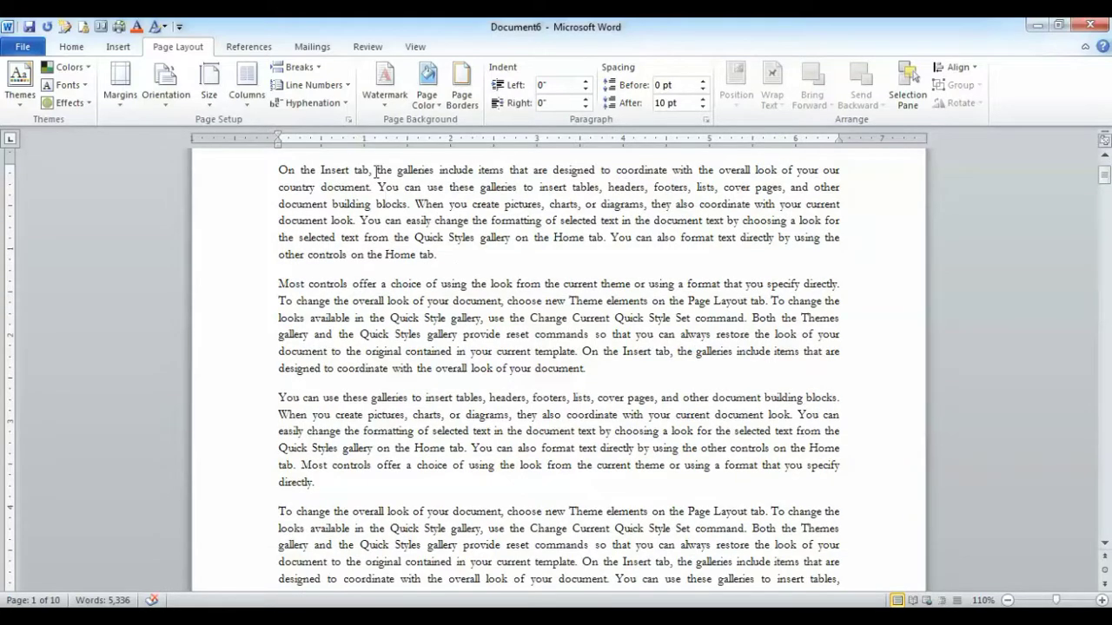
- Turn on Automatic hyphenation for Document6's justified text
click(341, 108)
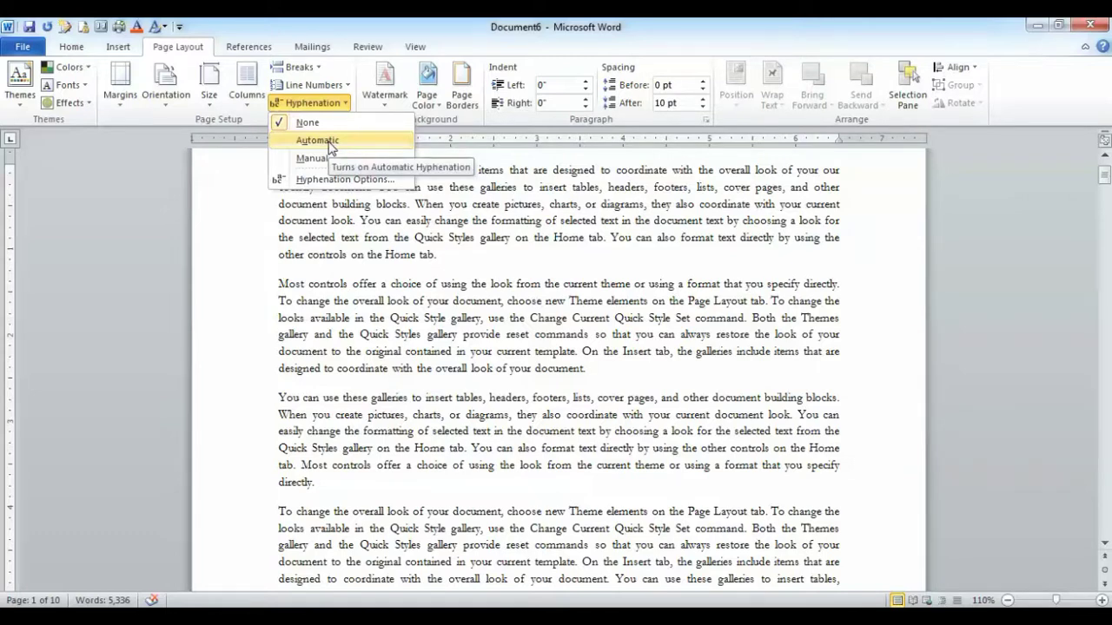
click(342, 143)
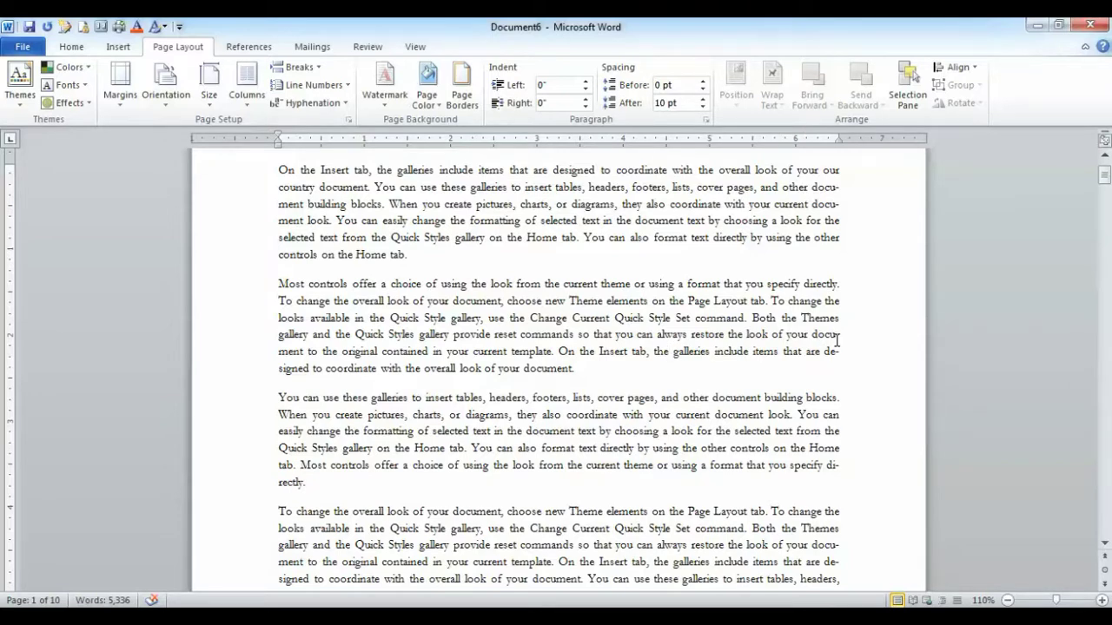
scroll(837, 341, up, 1)
scroll(837, 340, up, 1)
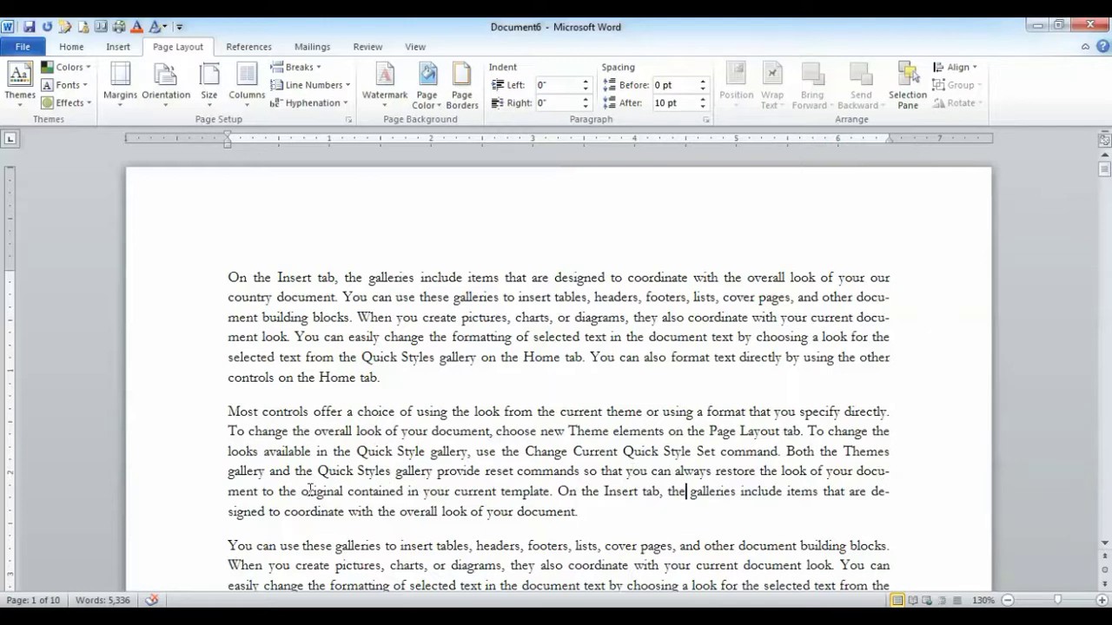
- Switch hyphenation to None, then start Manual hyphenation
click(335, 105)
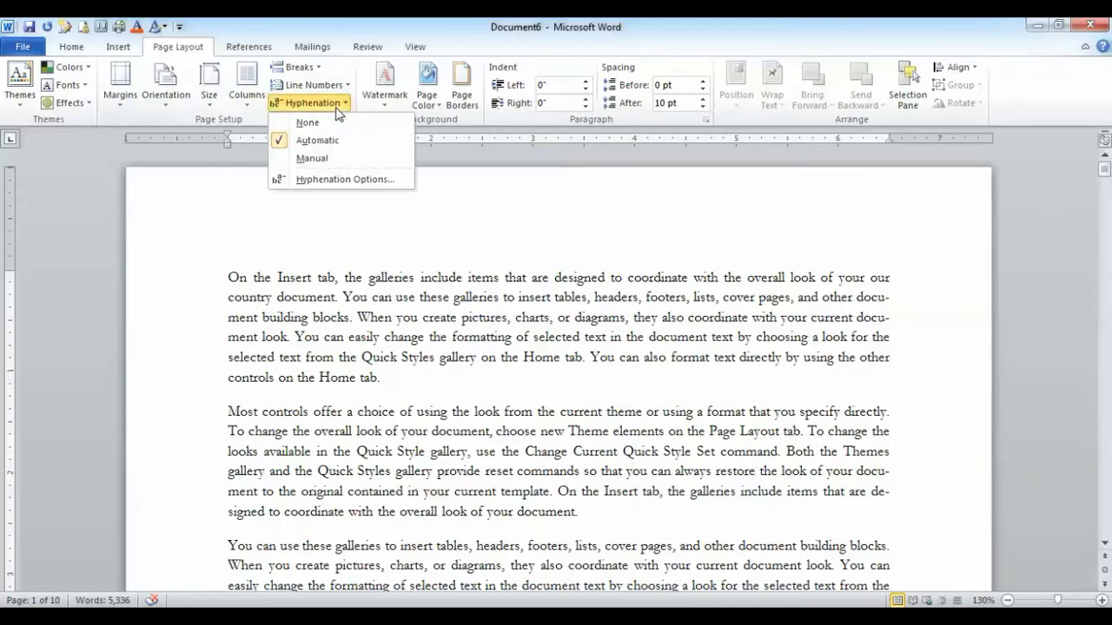
click(328, 126)
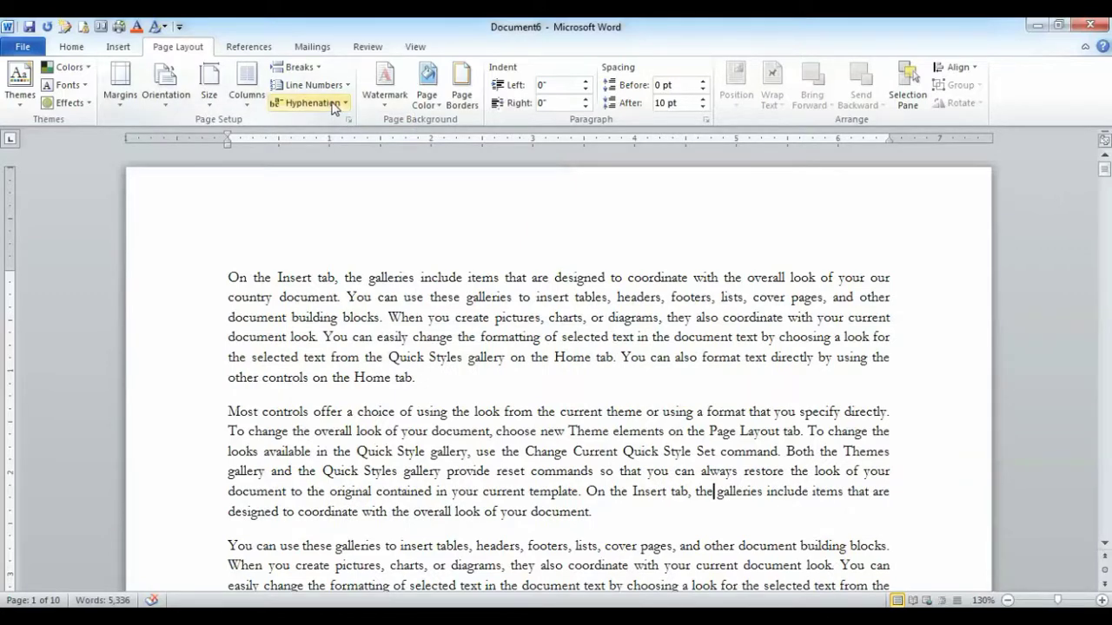
click(331, 108)
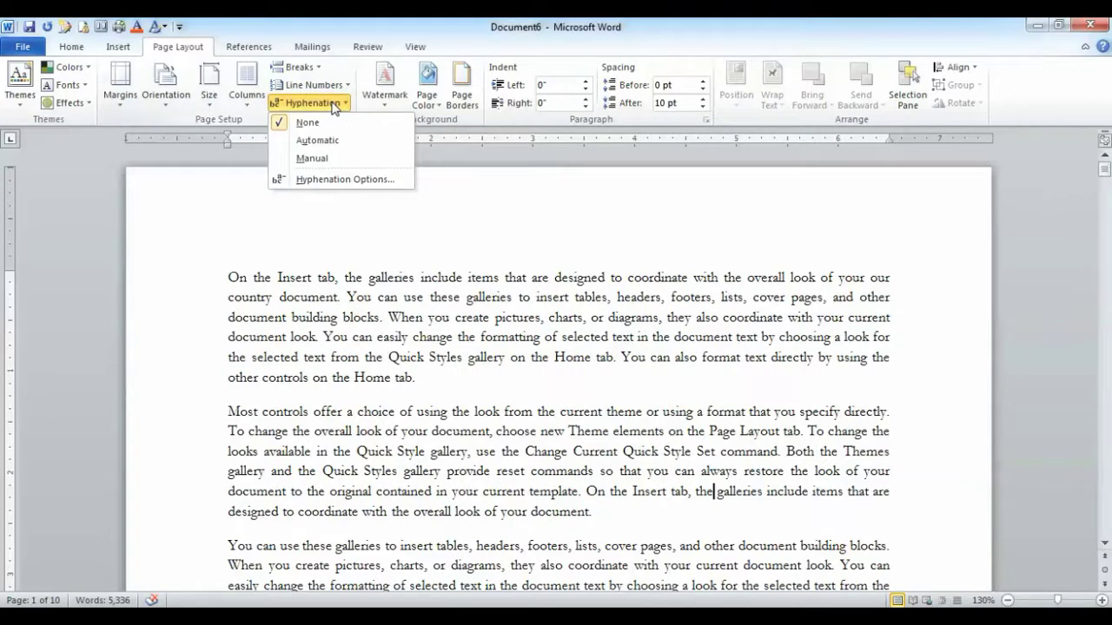
click(315, 159)
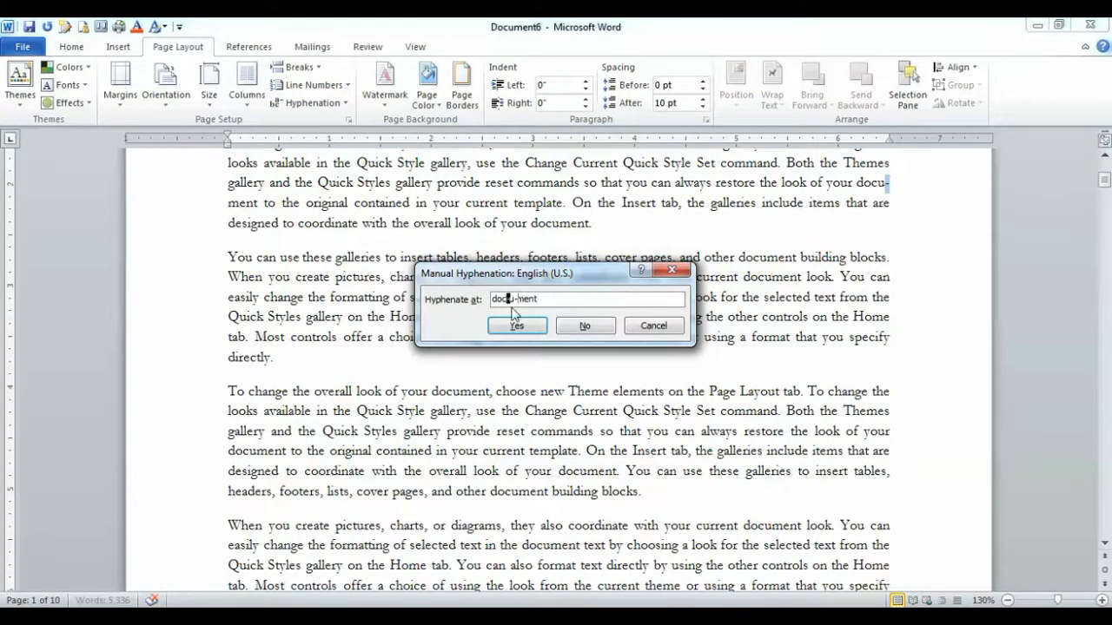
- Accept breaks in docu-ment, de-signed, di-rectly and doc-ument, decline designed, then cancel
click(534, 335)
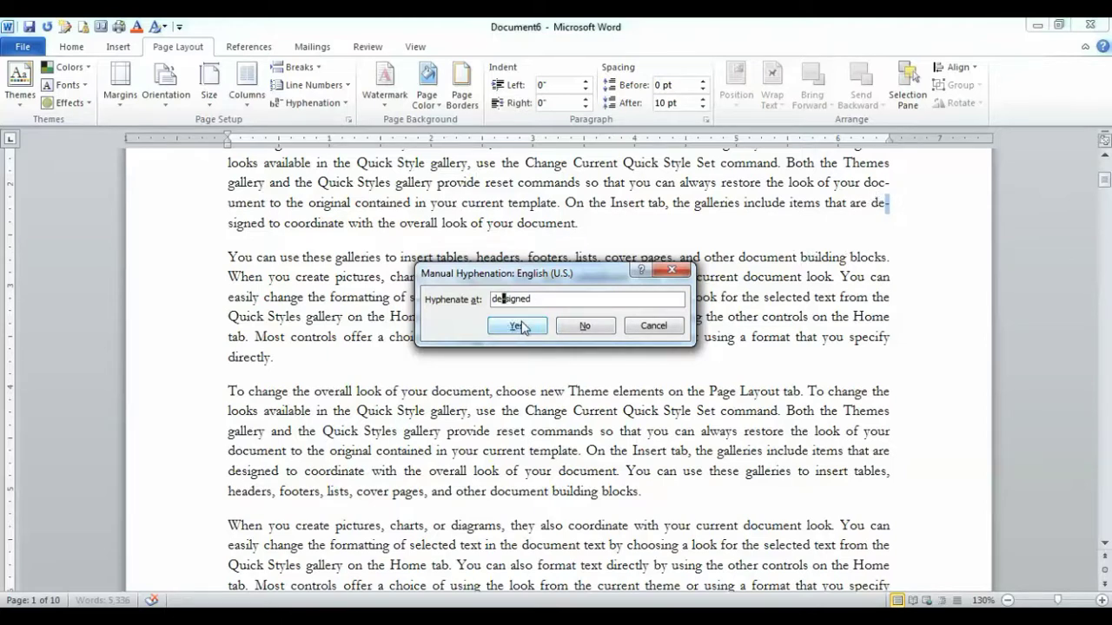
click(519, 326)
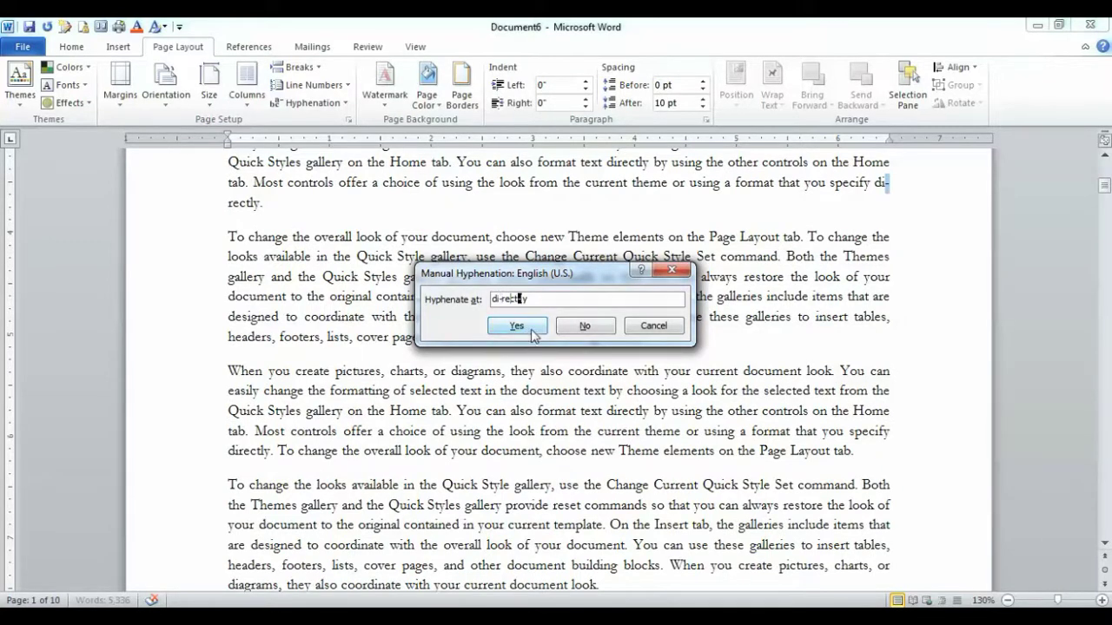
click(518, 326)
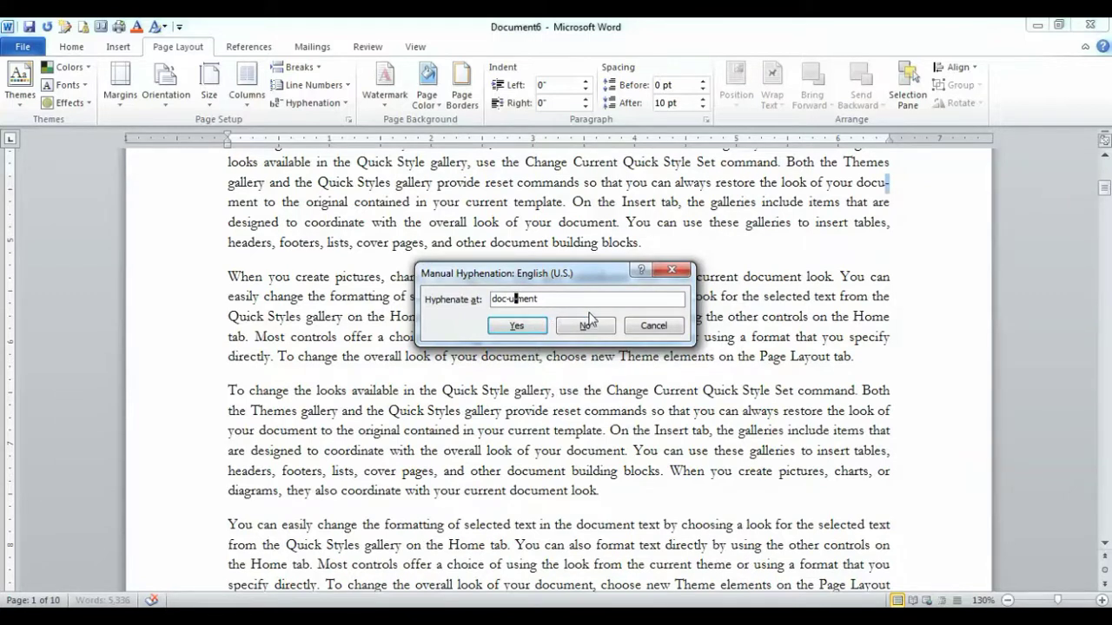
click(511, 300)
click(519, 328)
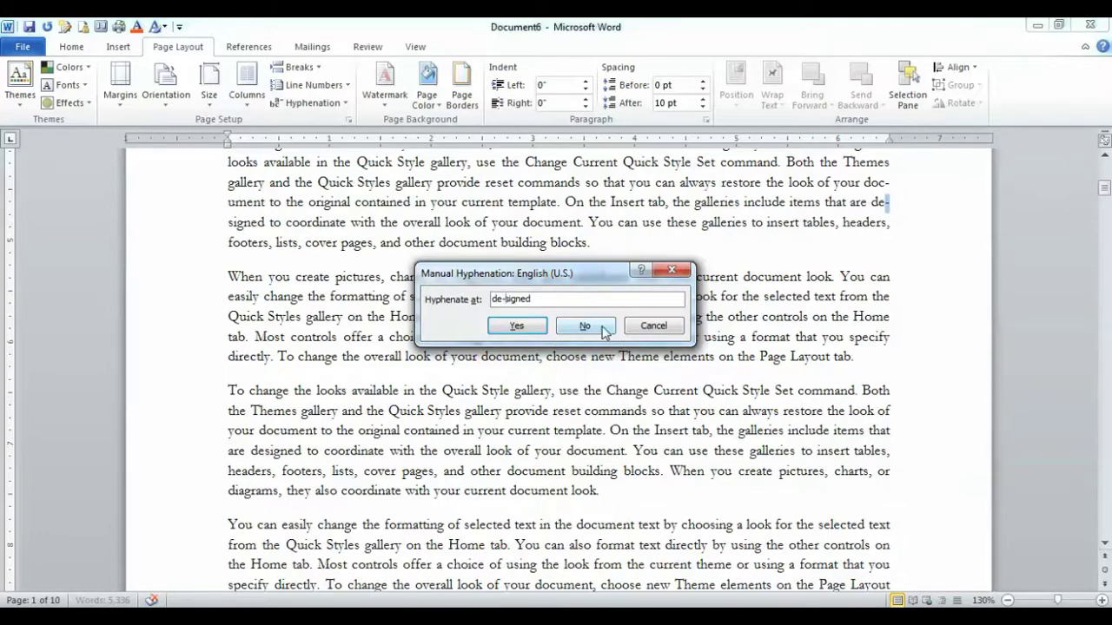
click(598, 331)
click(634, 331)
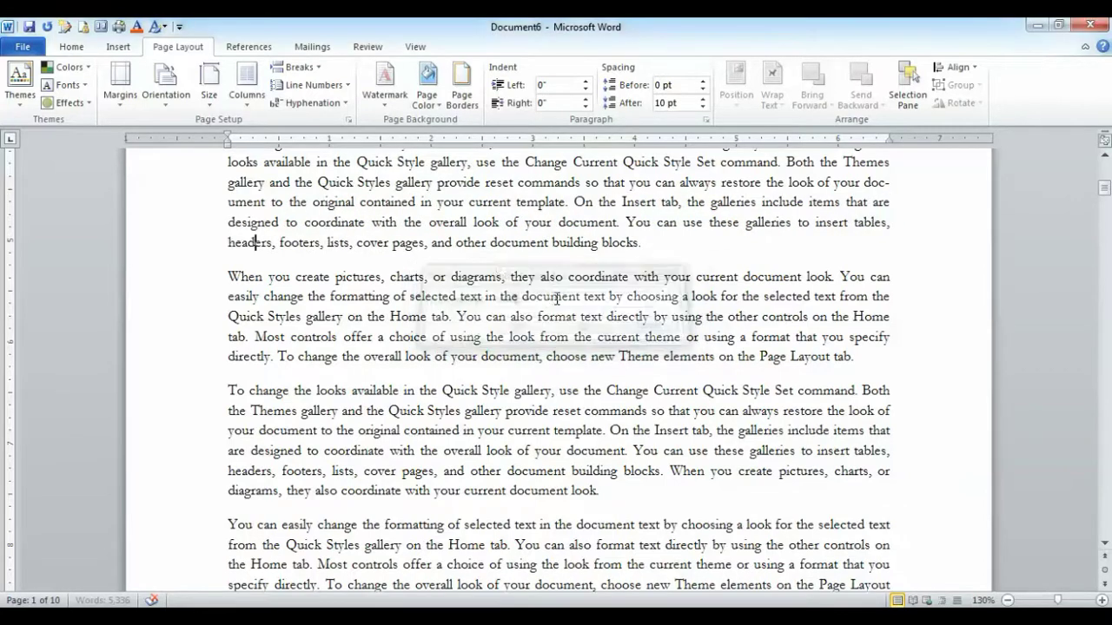
click(340, 103)
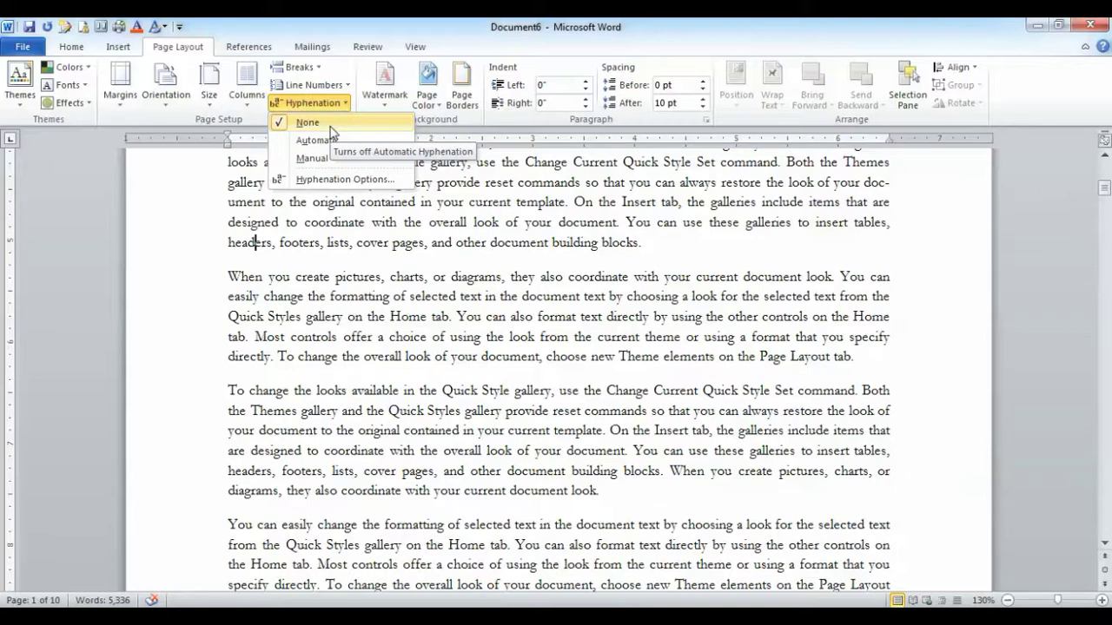
click(332, 125)
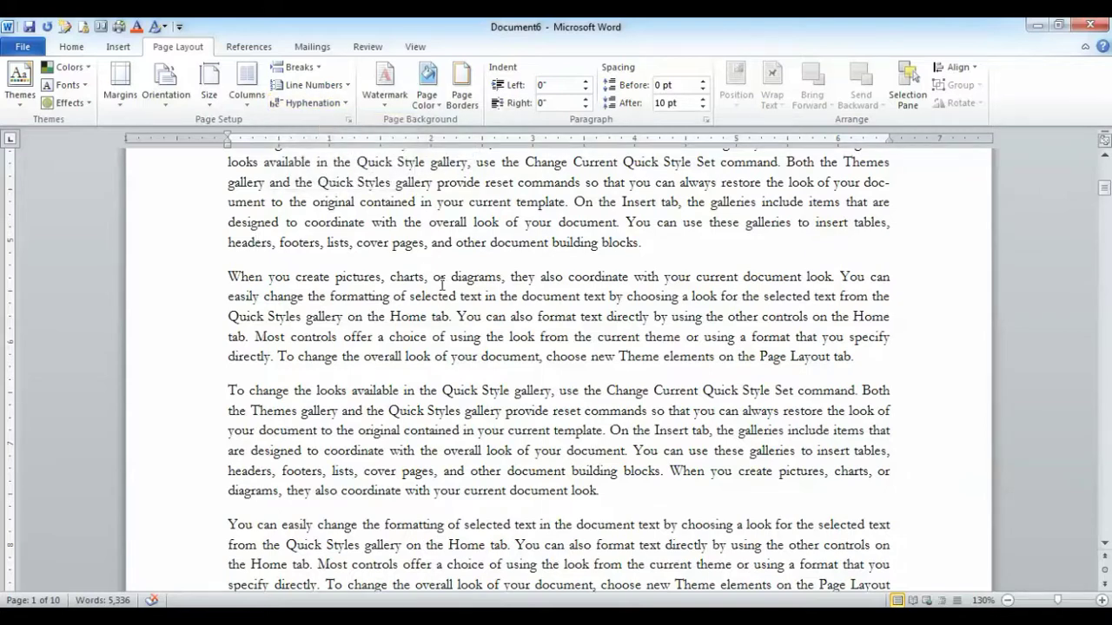